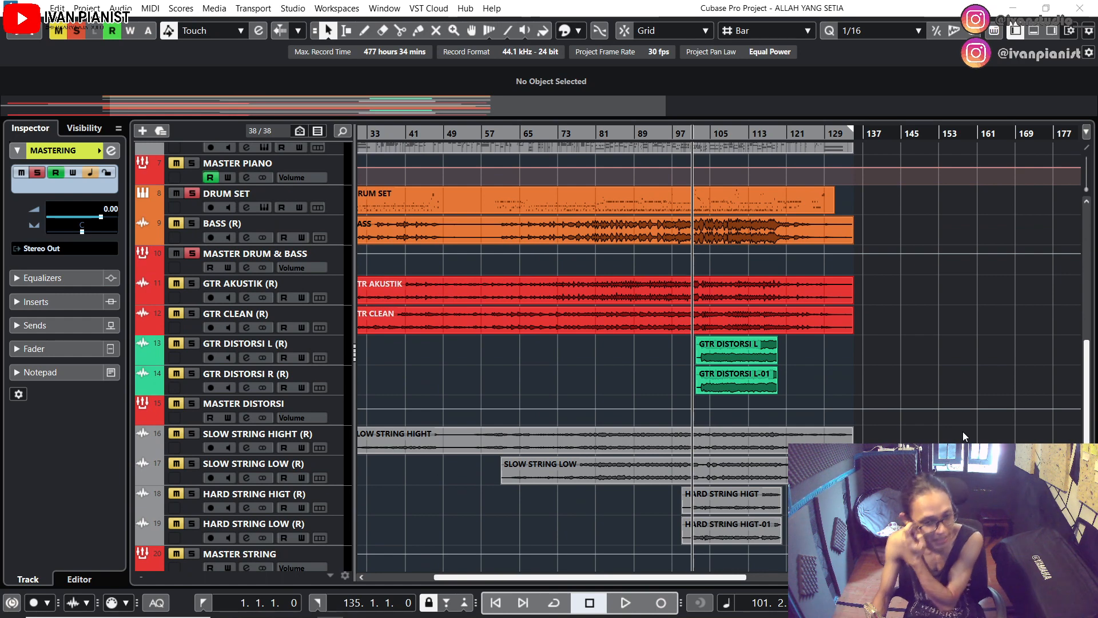
Step: Increase the height of the tracks in the project and select the DRUM SET track
scroll(950, 384, "up", 3)
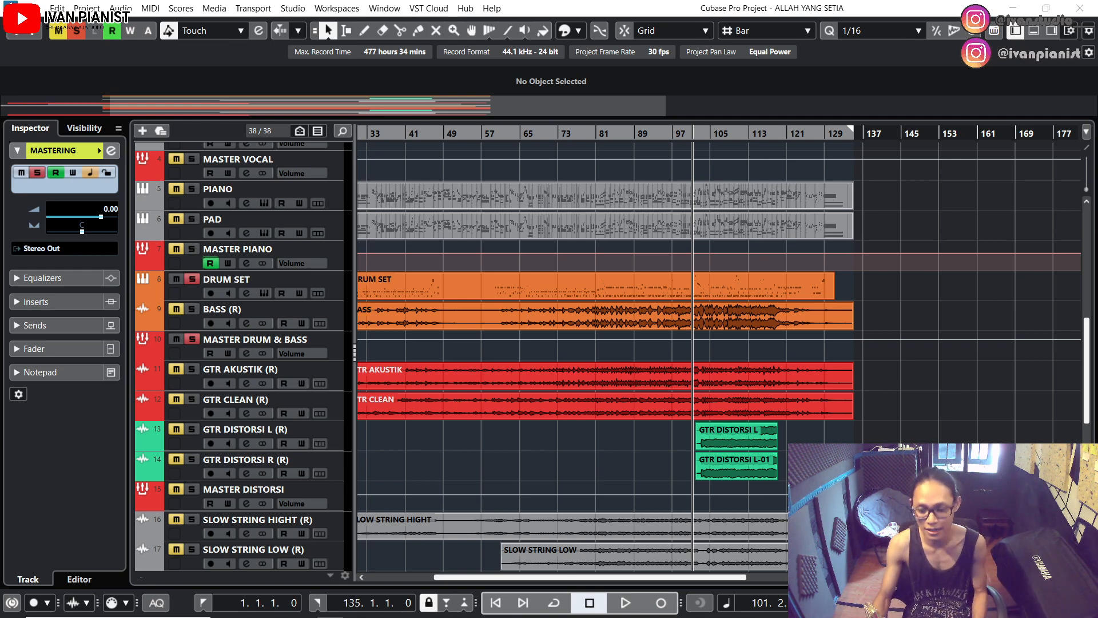
key("shift+h")
scroll(704, 371, "up", 3)
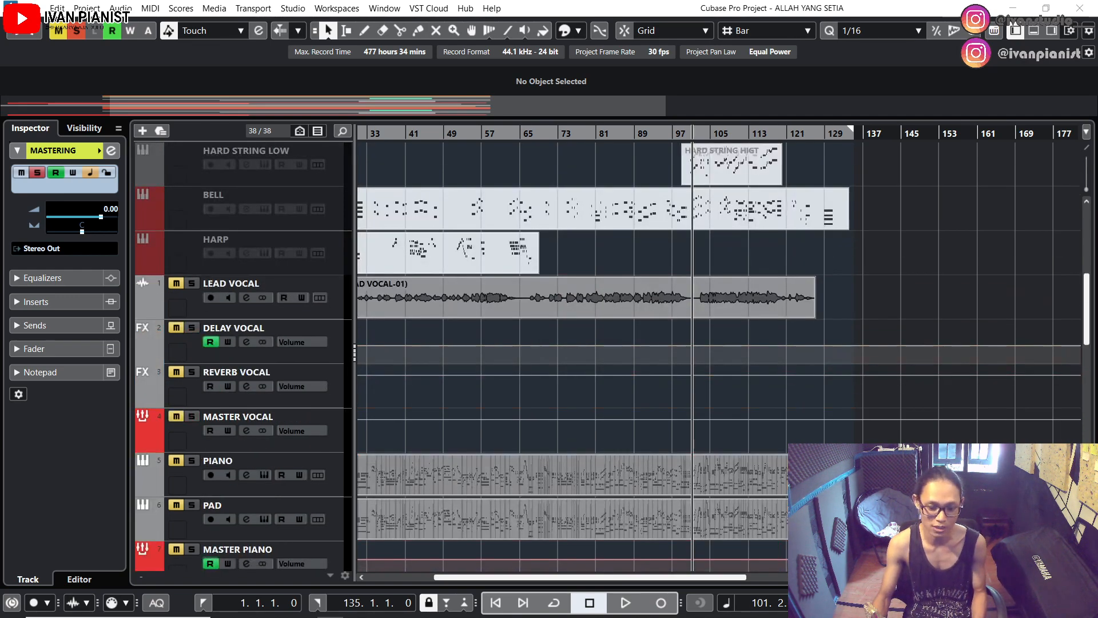
scroll(703, 372, "down", 4)
scroll(572, 423, "up", 2, "ctrl")
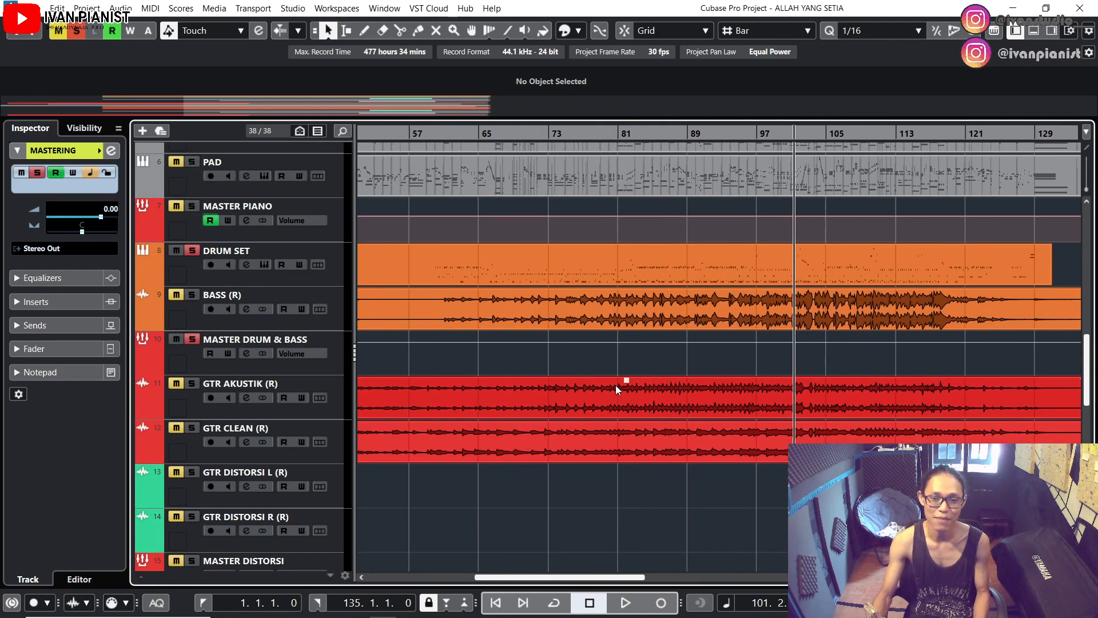
scroll(674, 390, "right", 2)
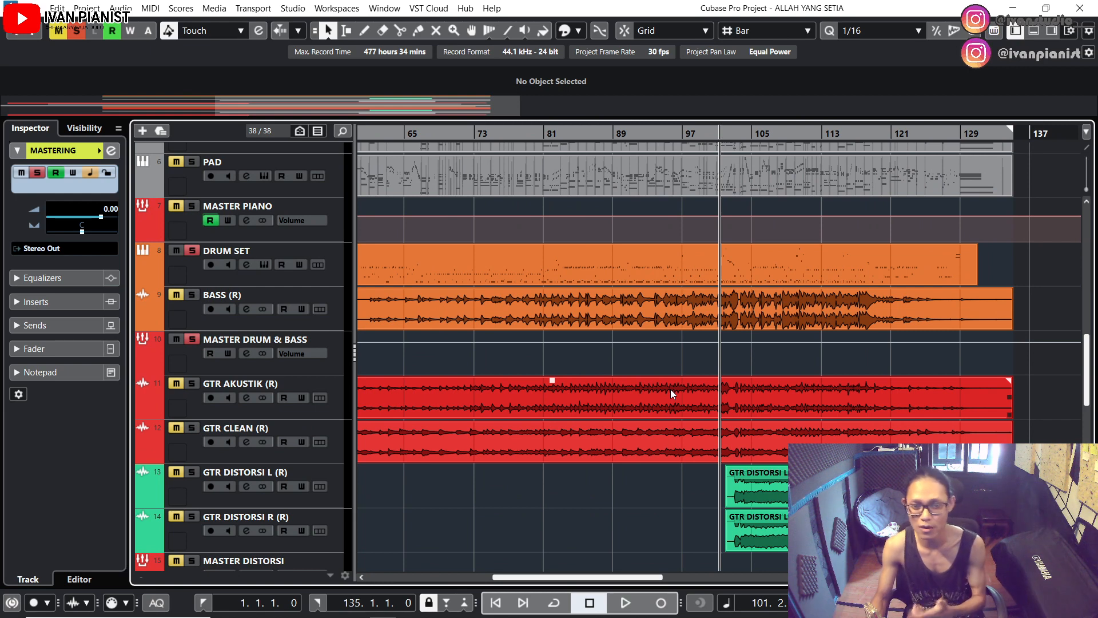
left_click(191, 279)
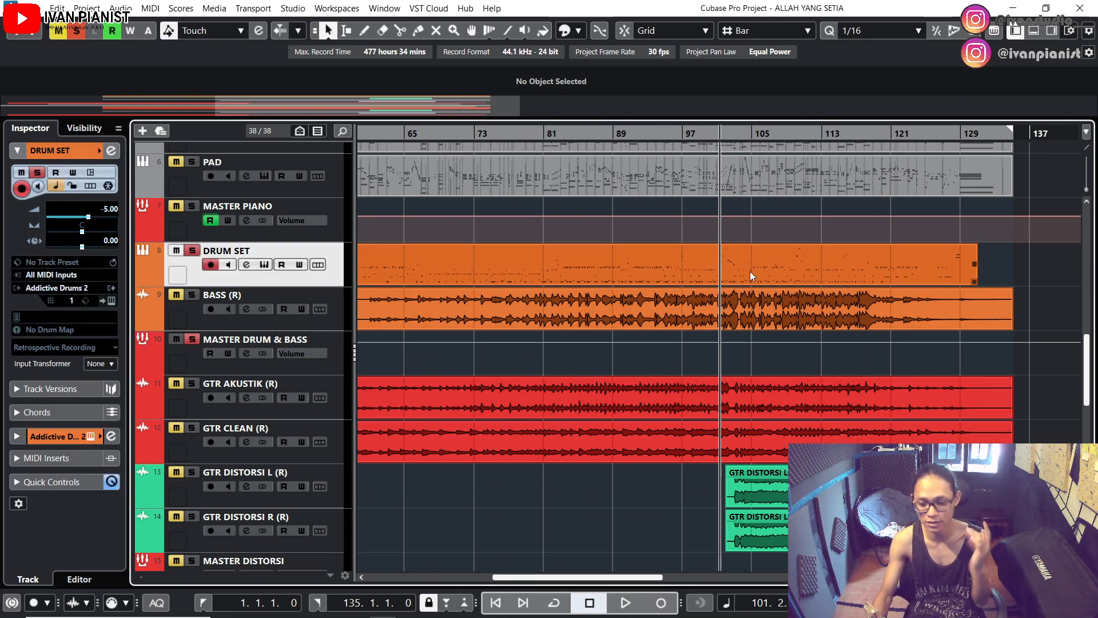
Step: Play the soloed drum set from bar 101 to listen to it, and stop playback
scroll(808, 406, "up", 1)
scroll(807, 405, "right", 1)
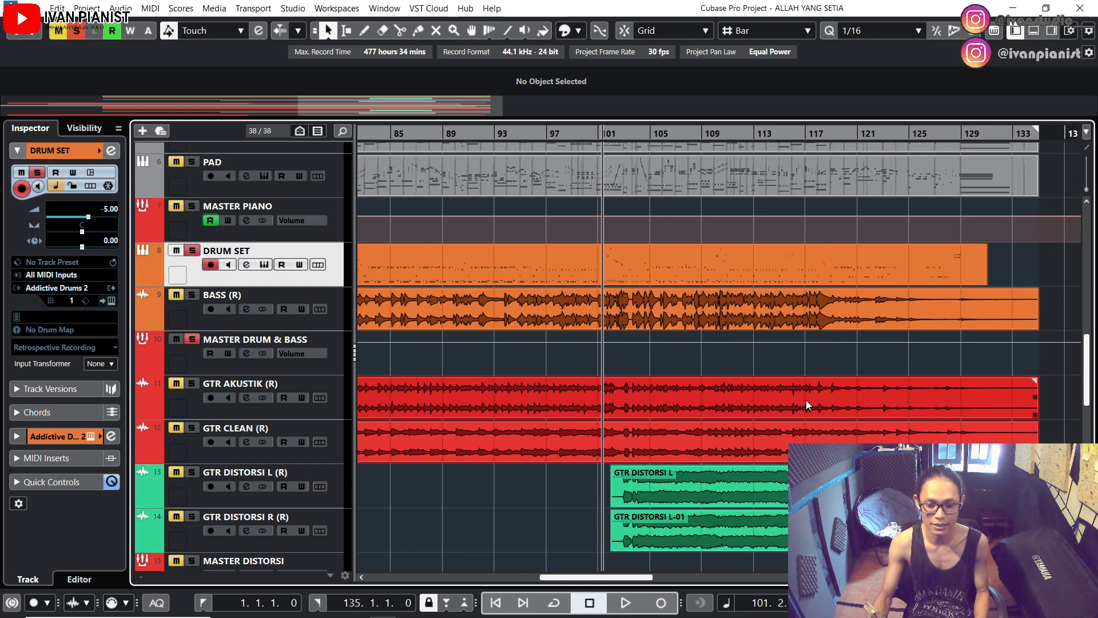
scroll(808, 406, "down", 2)
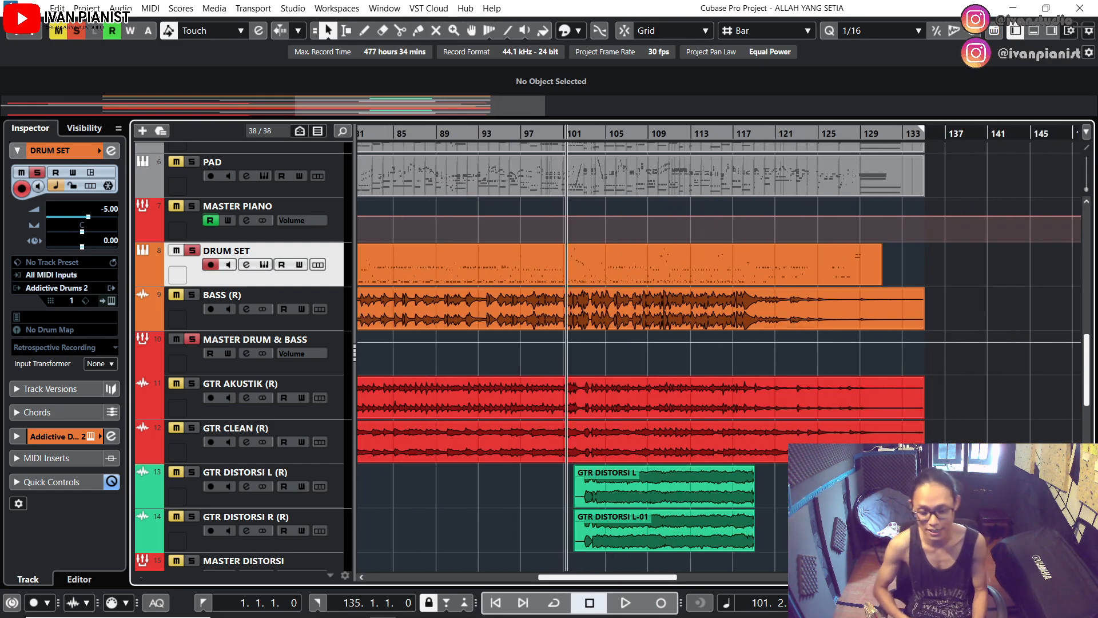
key("space")
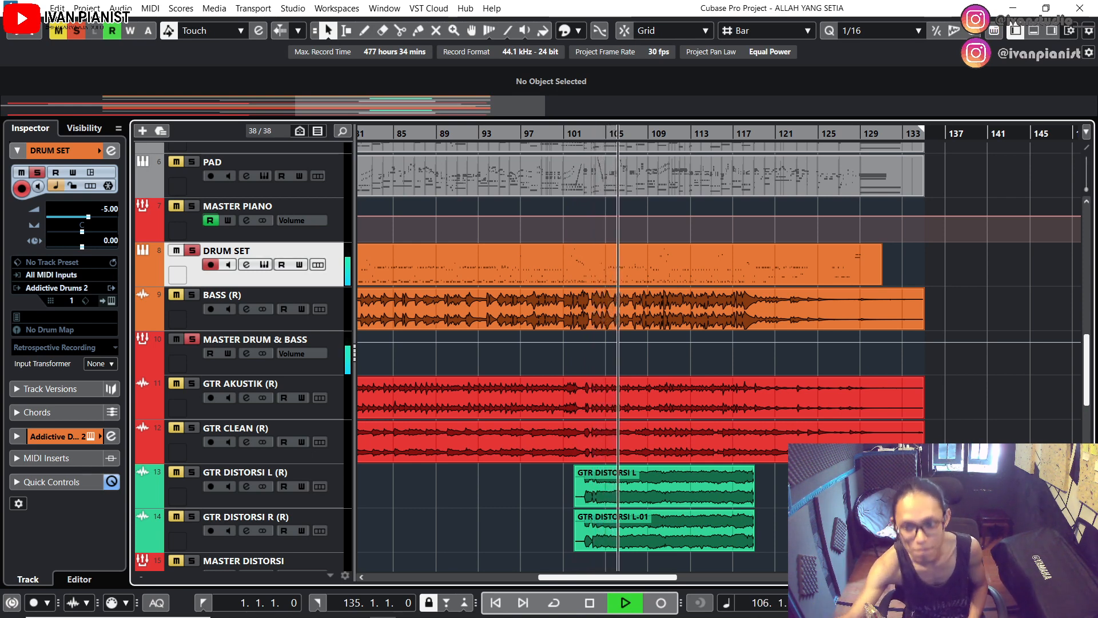
key("space")
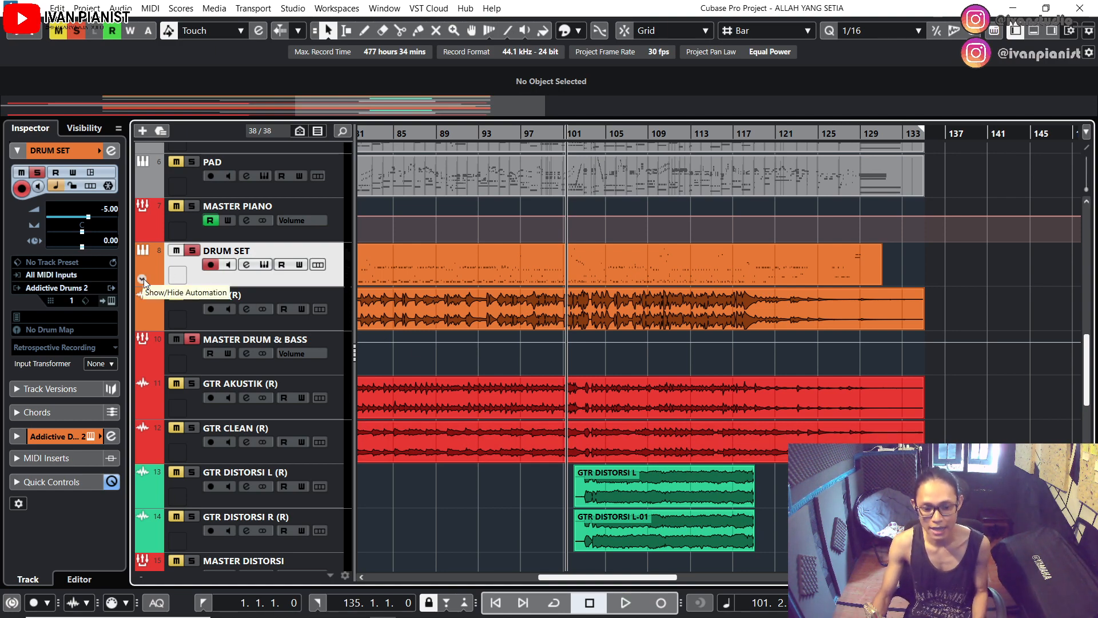
Step: Show the DRUM SET track's volume automation lane and hide it again
left_click(174, 278)
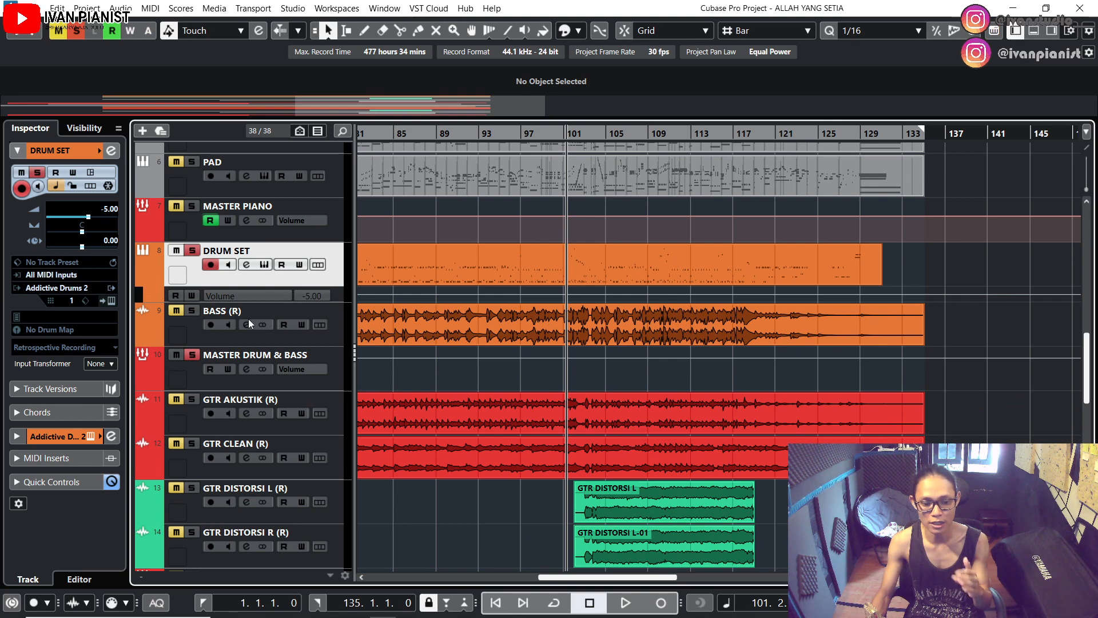
left_click(145, 281)
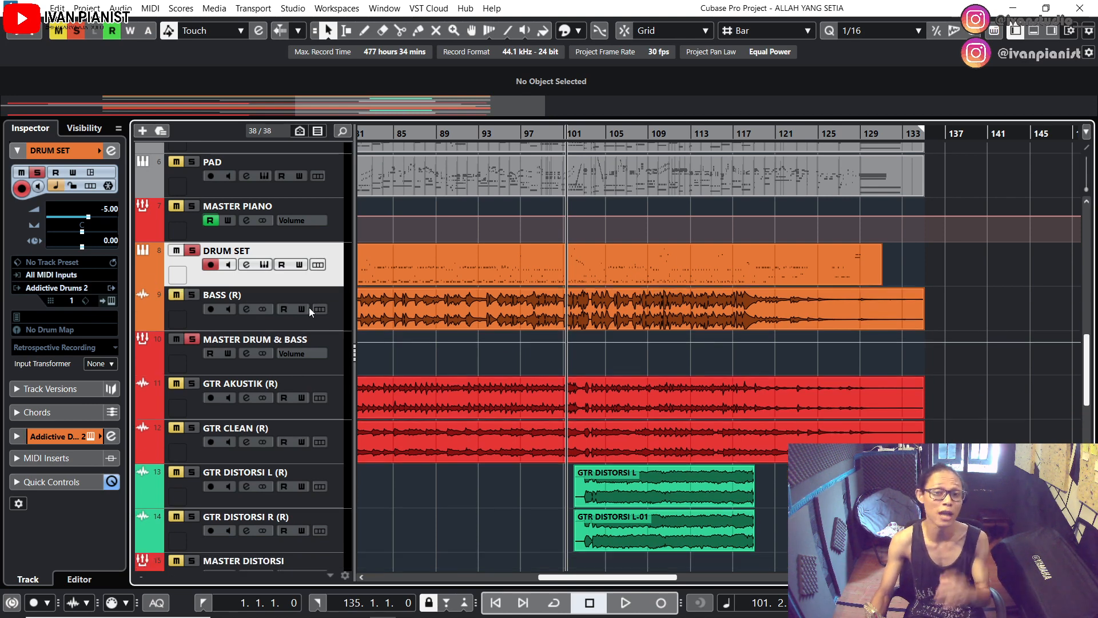
left_click(492, 317)
left_click(796, 339)
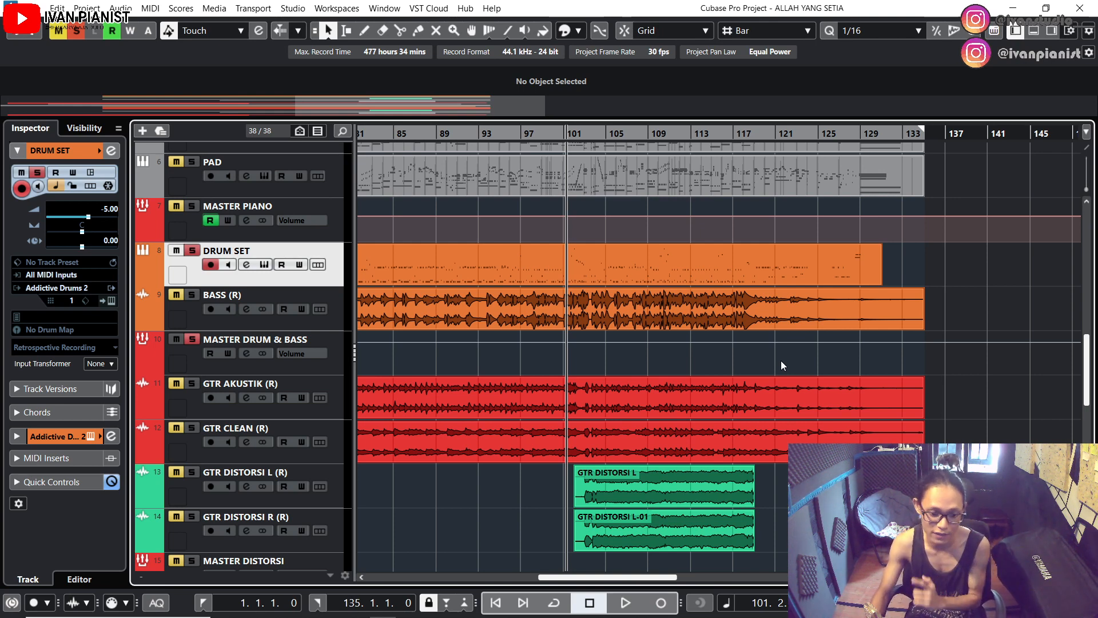
Step: Check the DRUM SET track's Addictive Drums 2 instrument window and its automation lane, closing both again
left_click(264, 266)
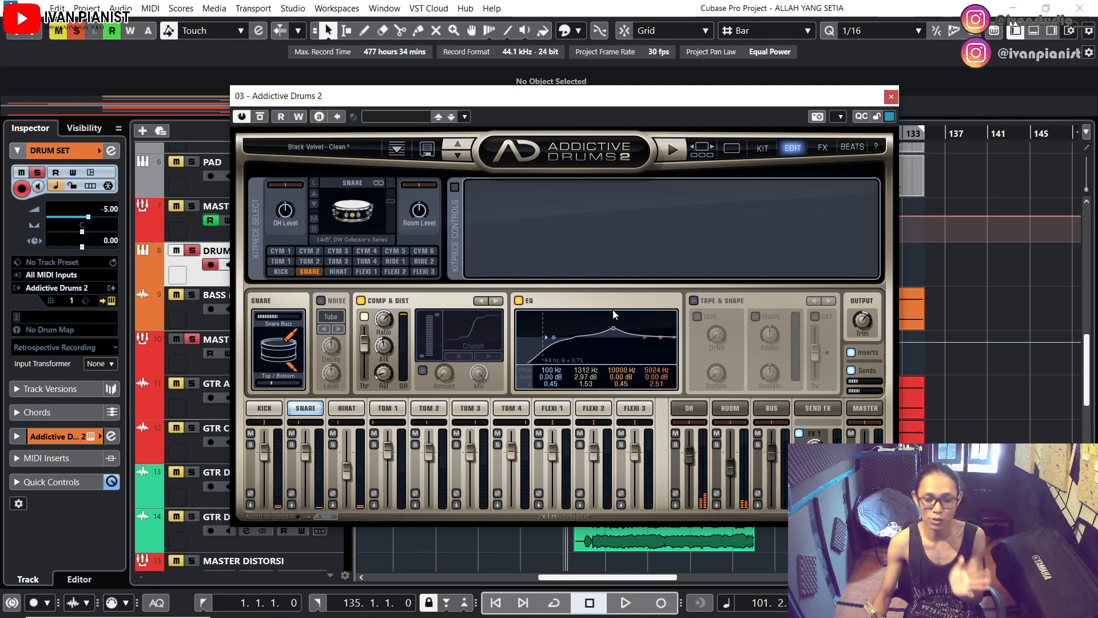
left_click(890, 96)
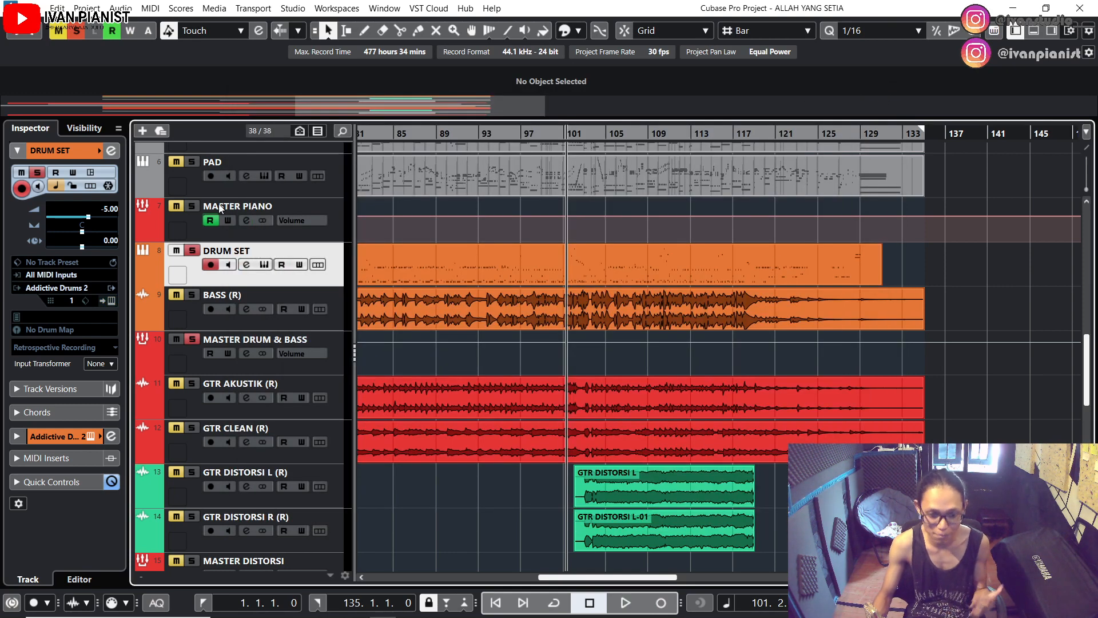
left_click(146, 283)
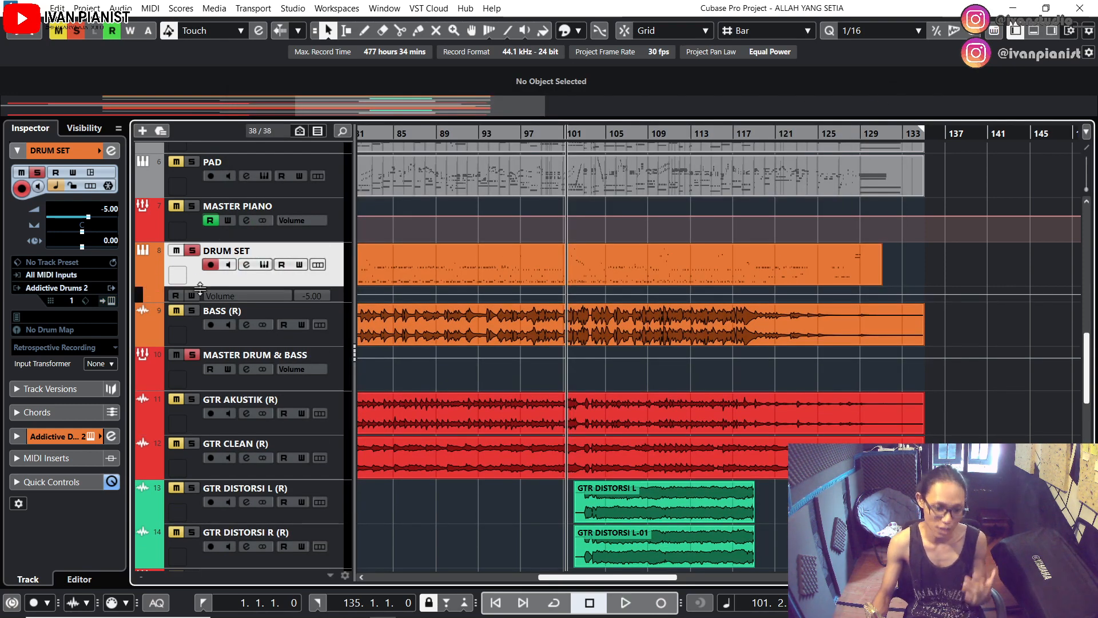
left_click(143, 280)
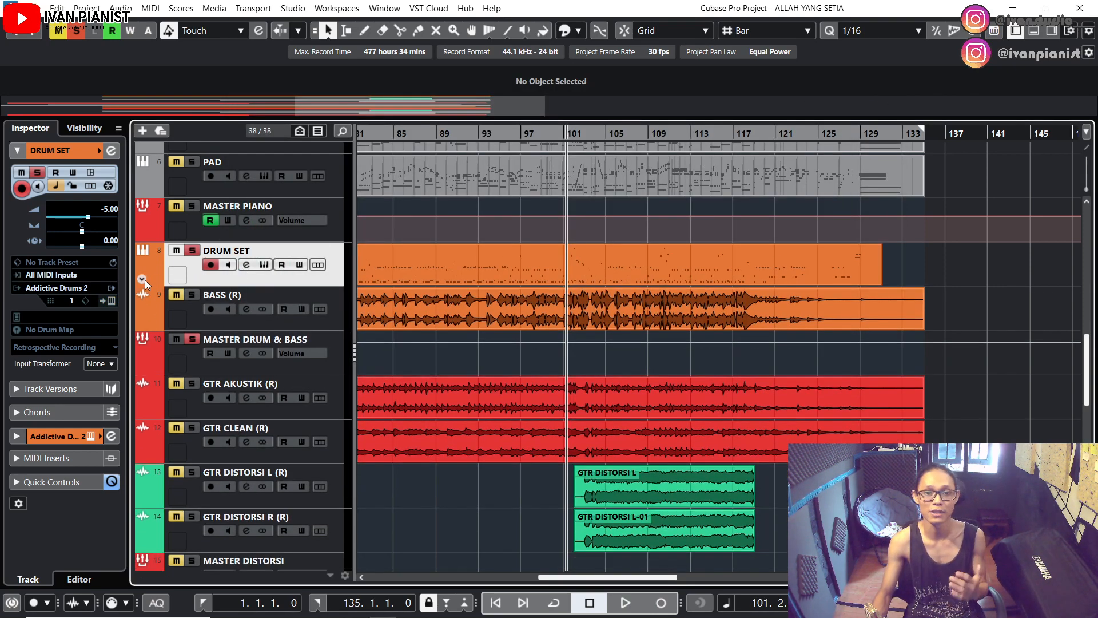
Step: Open the drum set's instrument, view its kick, snare and overhead channels, and expand the snare's kitpiece controls
left_click(266, 264)
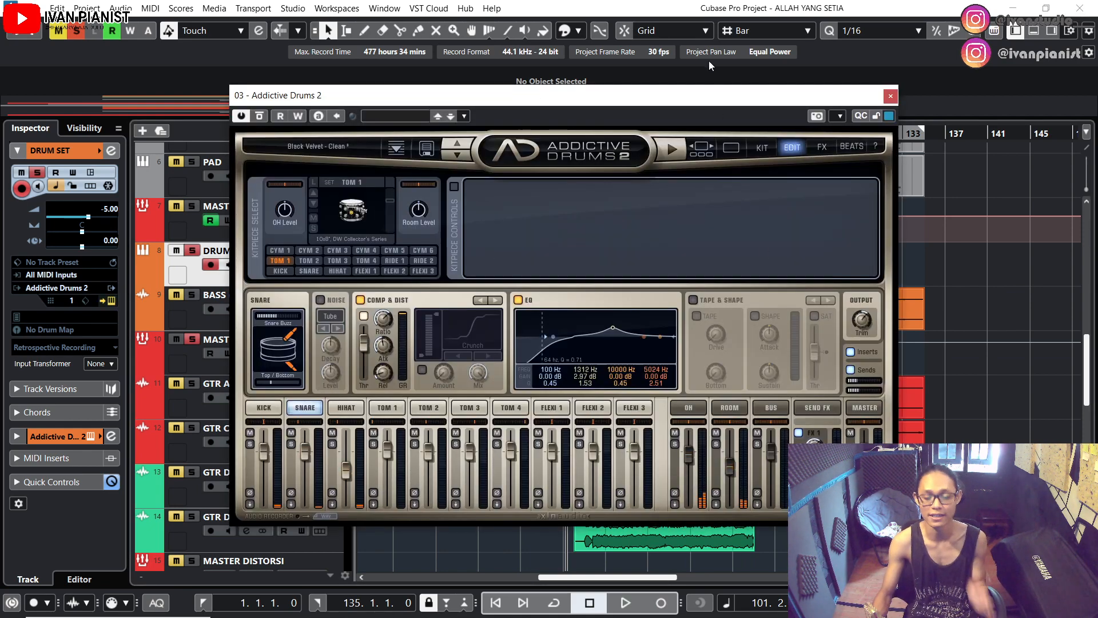
left_click_drag(698, 94, 635, 84)
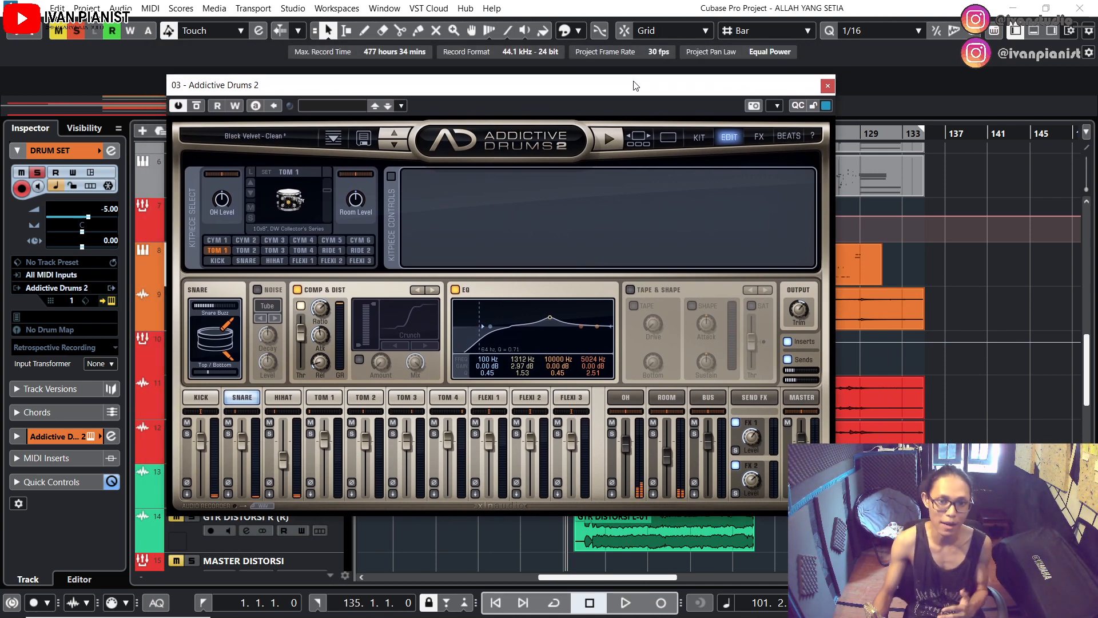
left_click(208, 398)
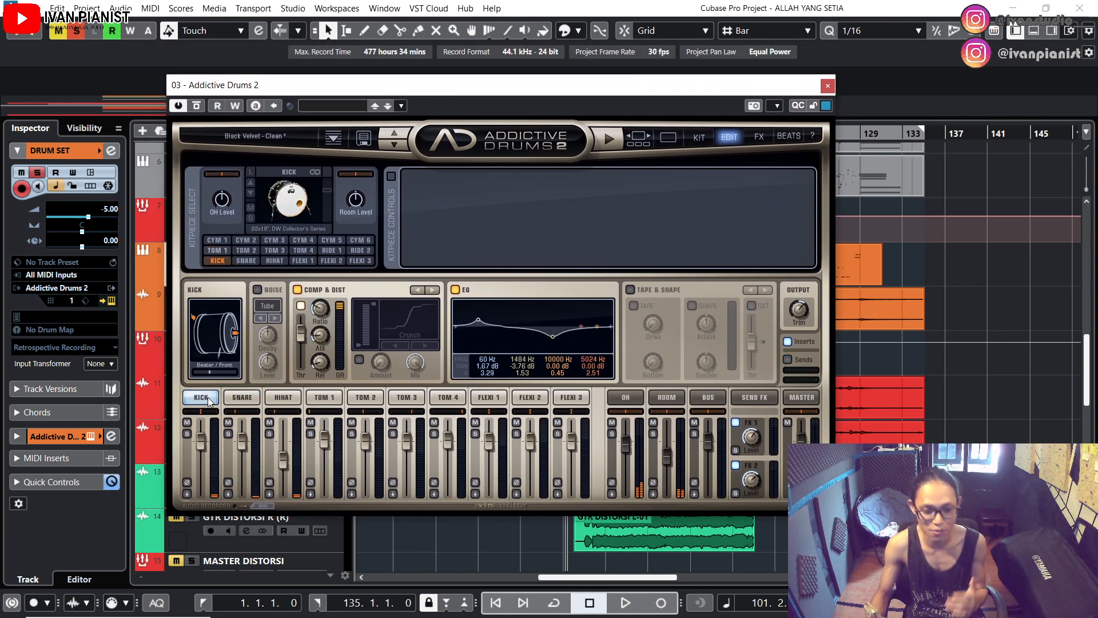
left_click(247, 398)
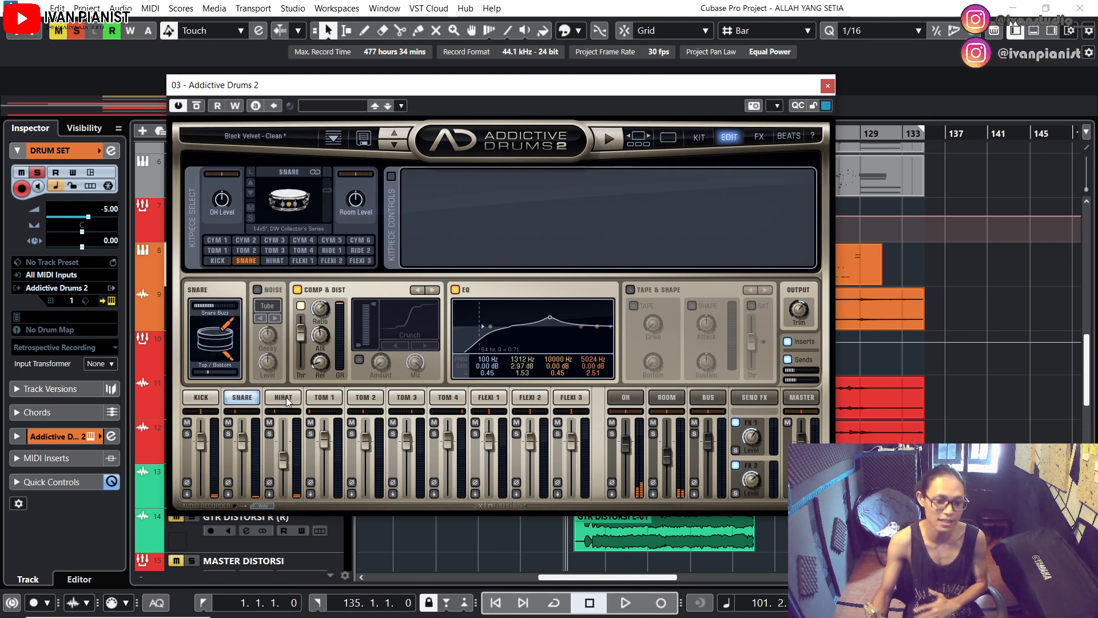
left_click(636, 400)
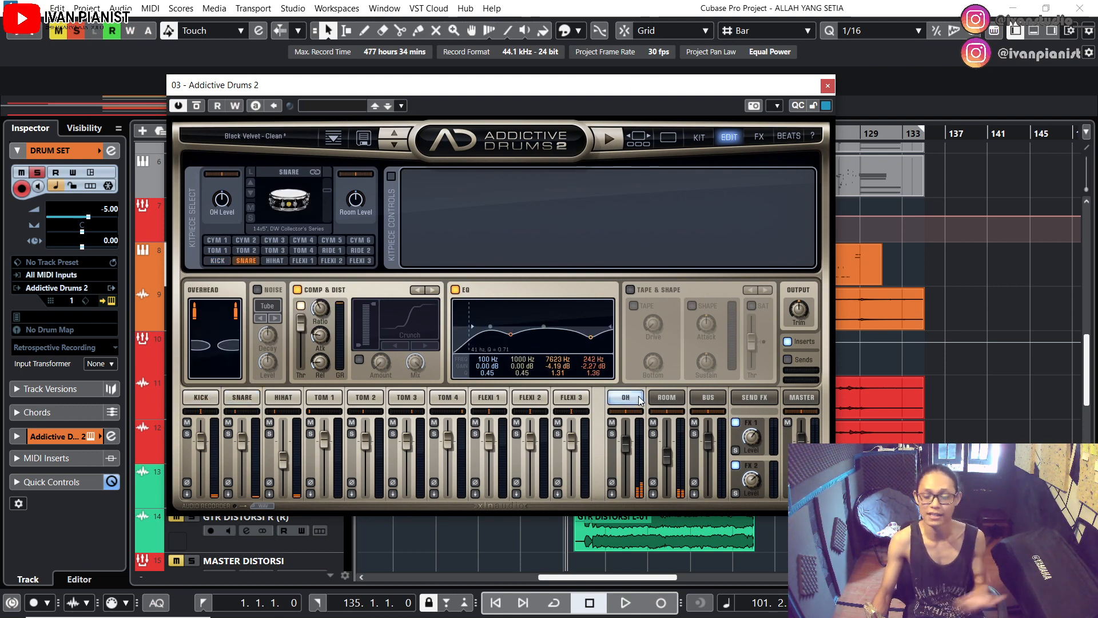
left_click(648, 211)
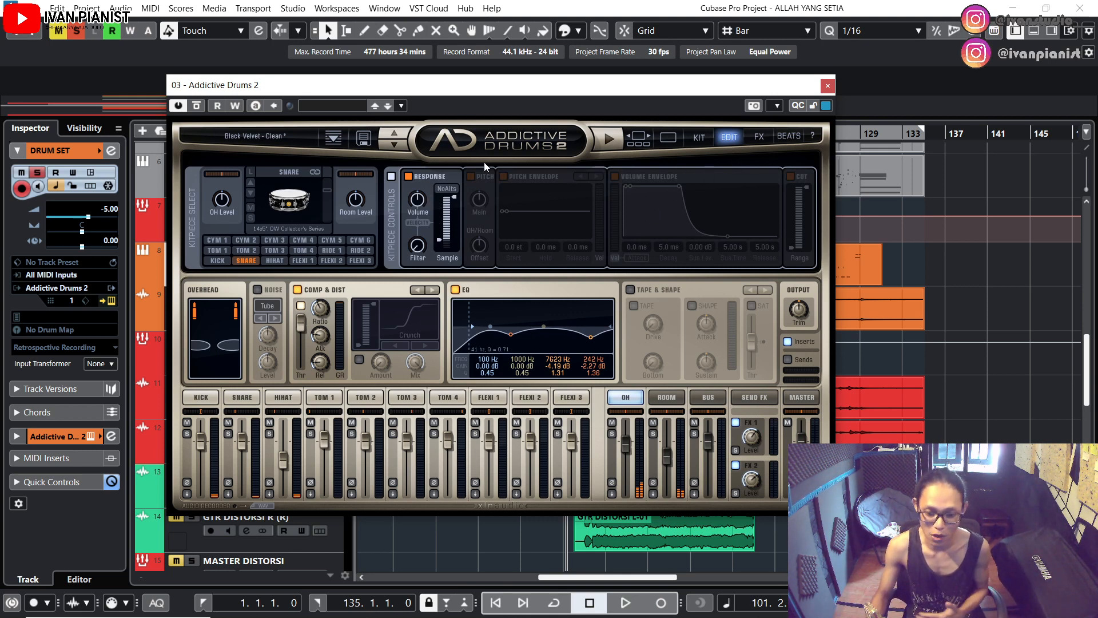
Step: Close the instrument window and briefly check which automation lanes the DRUM SET track has
left_click(828, 86)
left_click(150, 280)
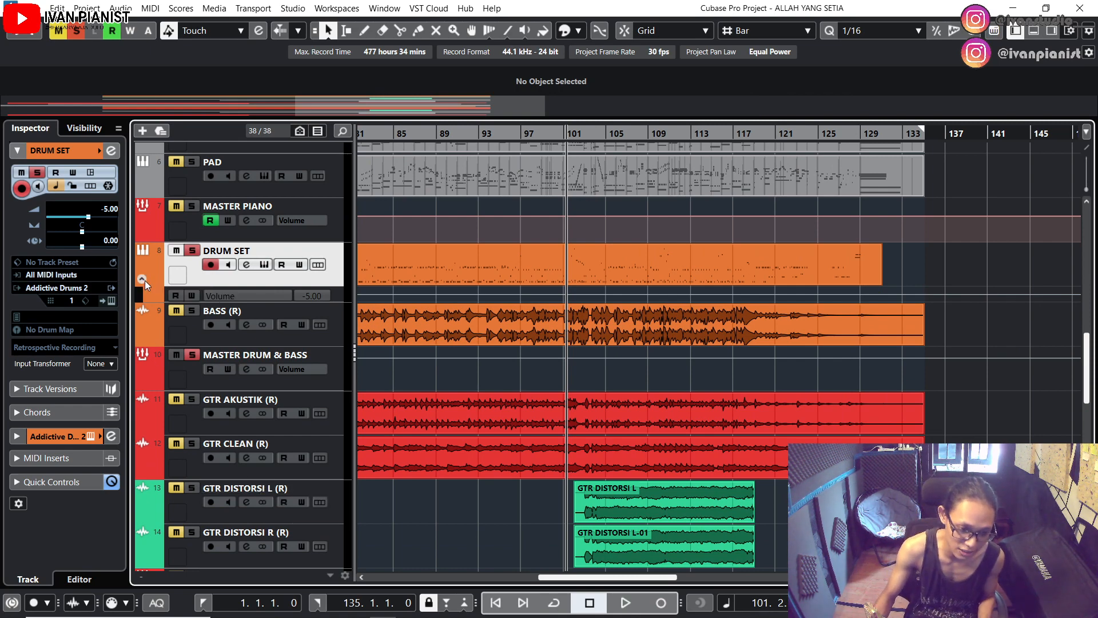
left_click(150, 282)
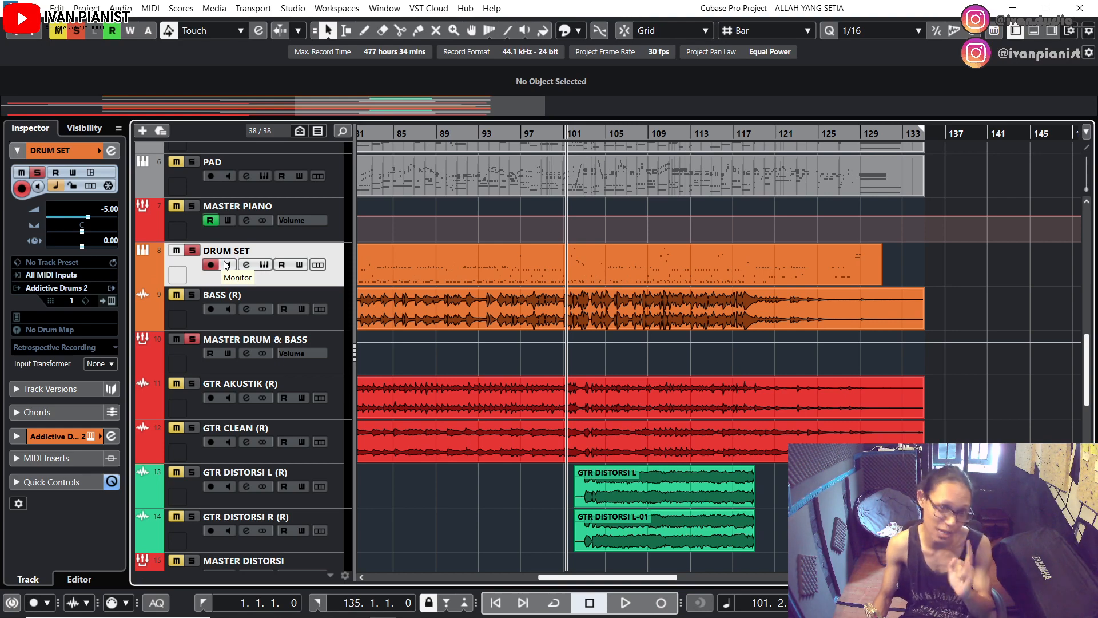
Step: Reopen the drum set's Addictive Drums 2 instrument and examine the snare, hi-hat, tom 1 and kick channel settings
left_click(264, 264)
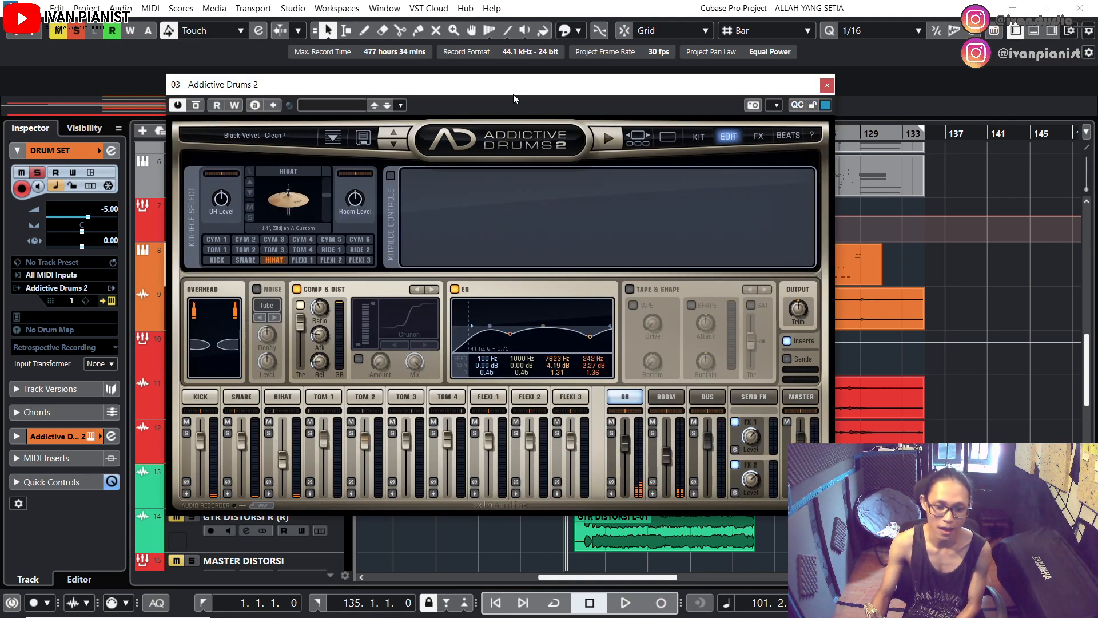
left_click_drag(513, 91, 494, 77)
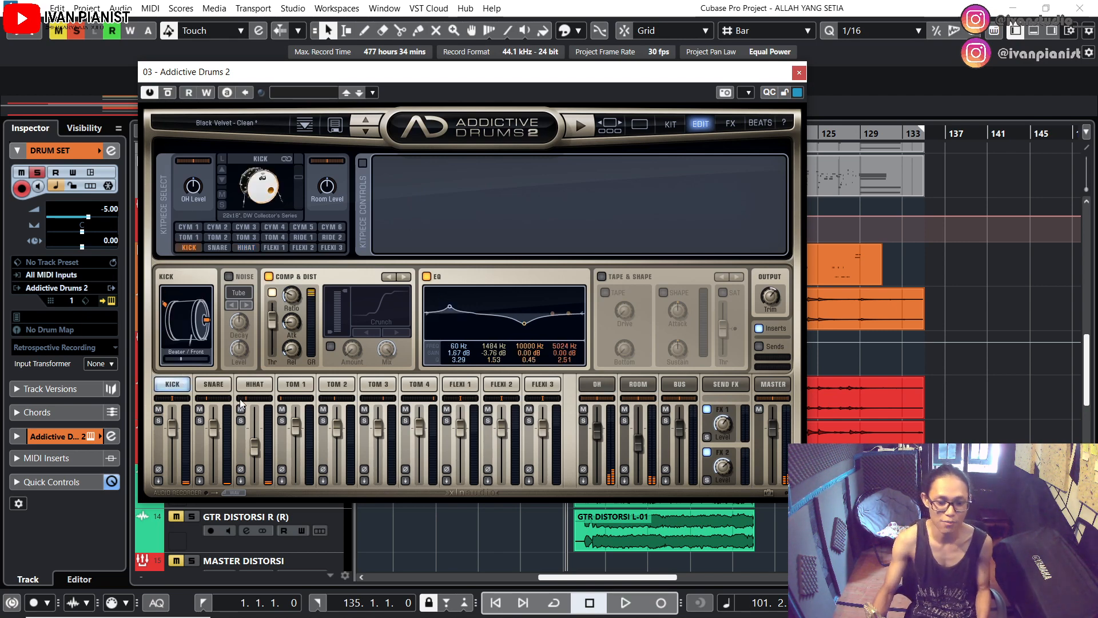
left_click(222, 388)
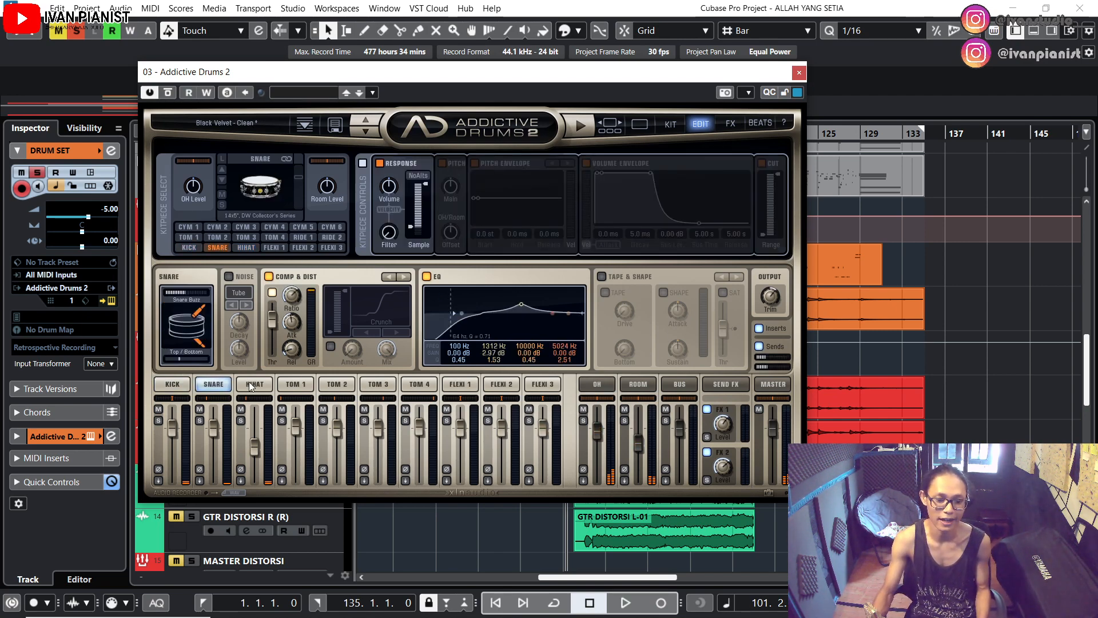
left_click(250, 383)
left_click(293, 383)
left_click(182, 383)
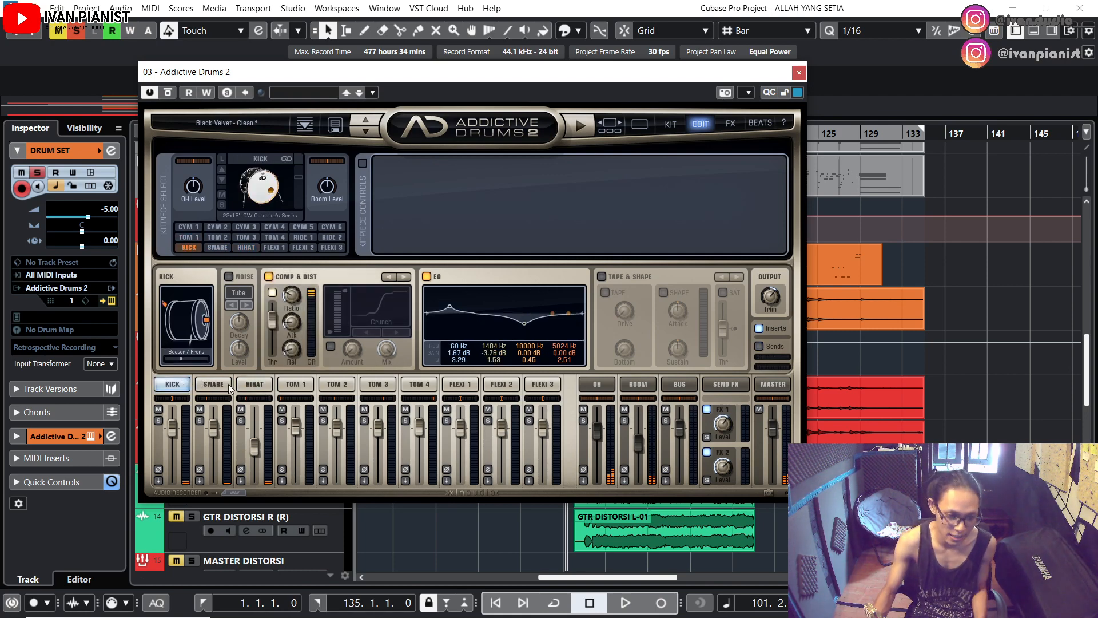
left_click(228, 386)
left_click(255, 383)
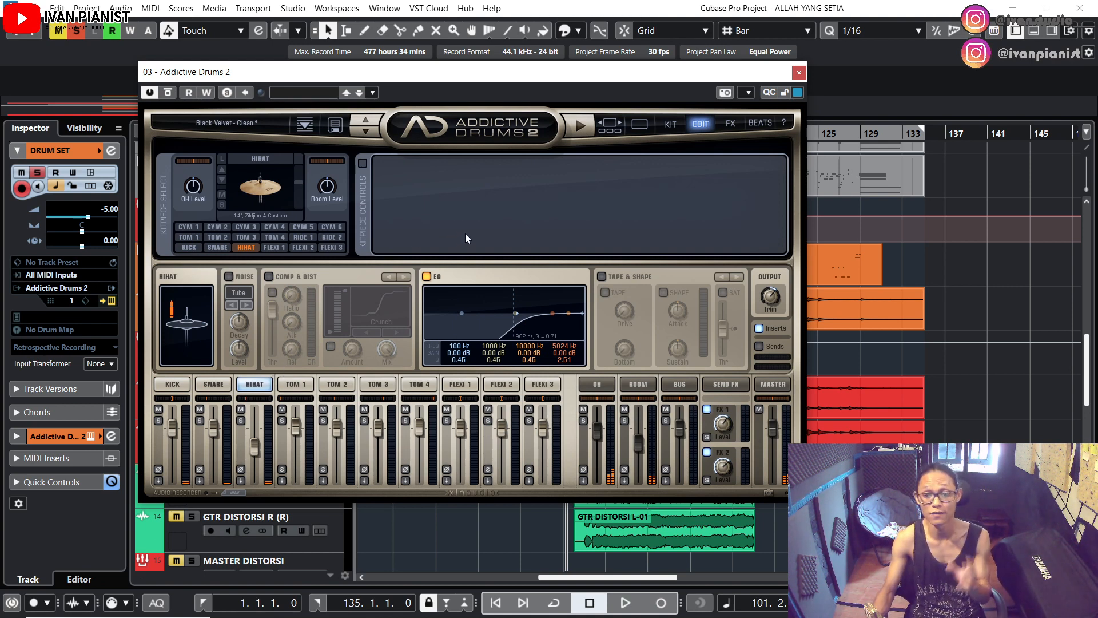
Step: Go through the instrument's channels from kick, snare and hi-hat to toms 1 to 4 and Flexi 1, examining each one's settings
left_click(174, 386)
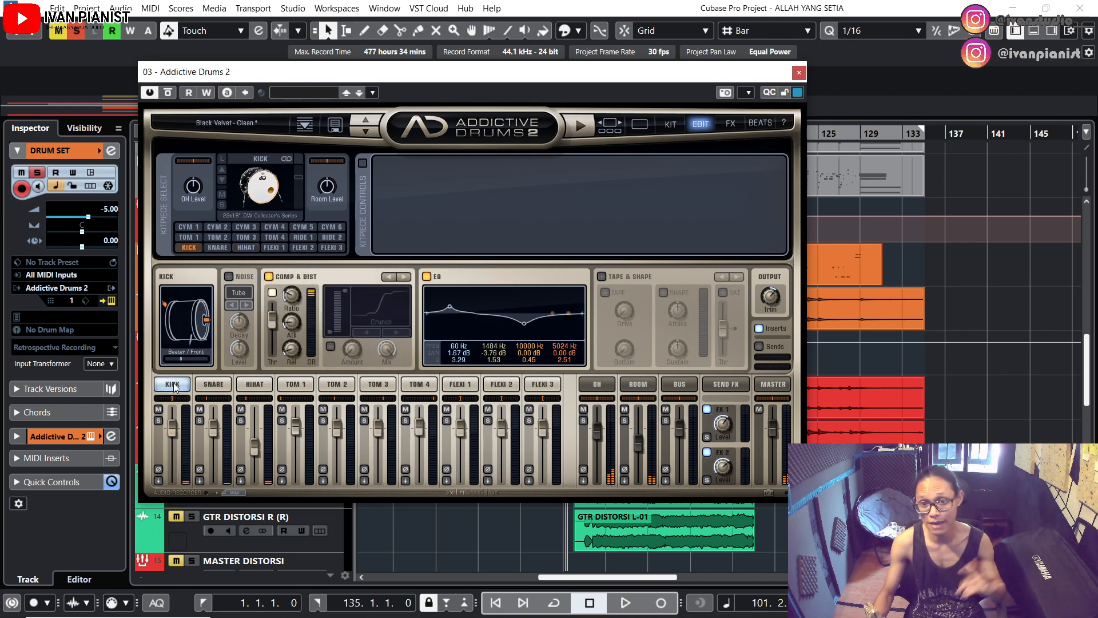
left_click(213, 383)
left_click(253, 383)
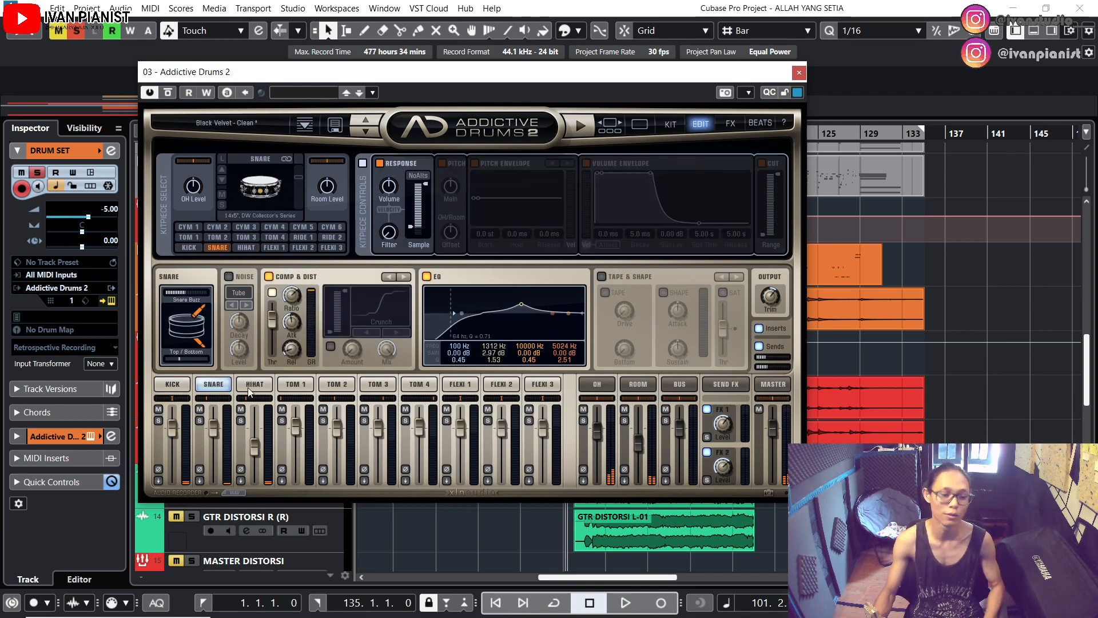
left_click(292, 383)
left_click(344, 386)
left_click(373, 384)
left_click(418, 383)
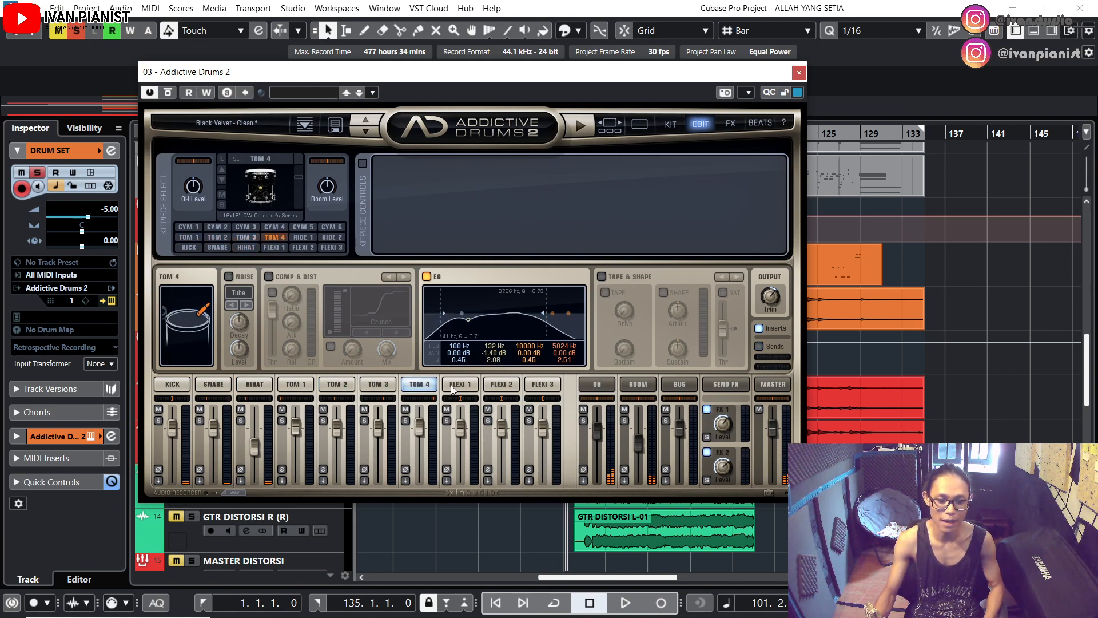
left_click(460, 384)
left_click(380, 389)
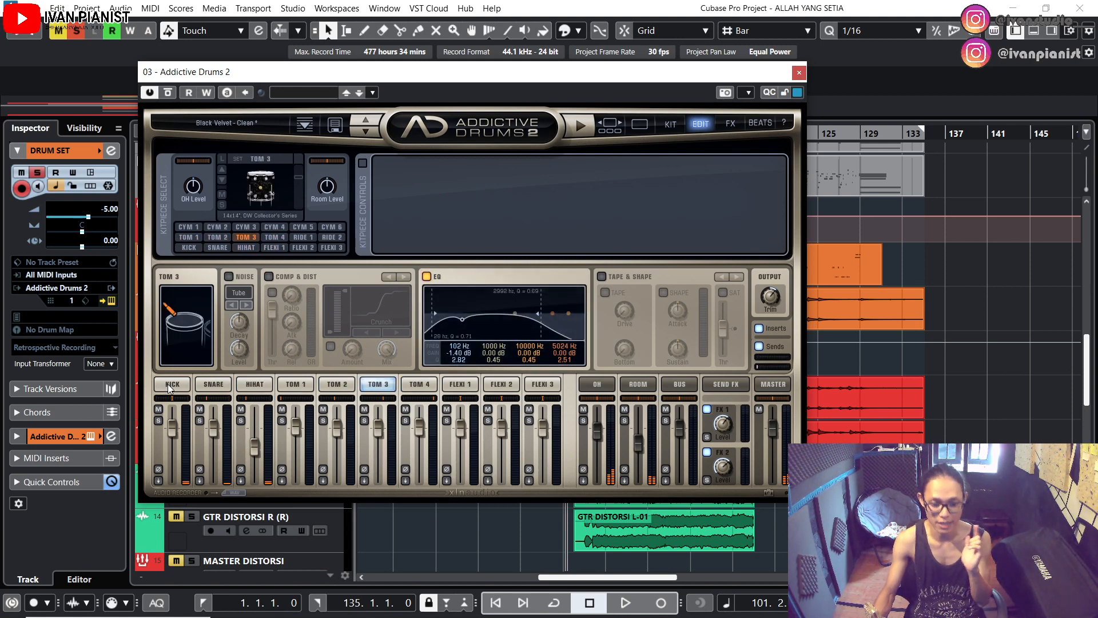
Step: Examine the settings of the kick channel and of the overhead and room channels
left_click(169, 387)
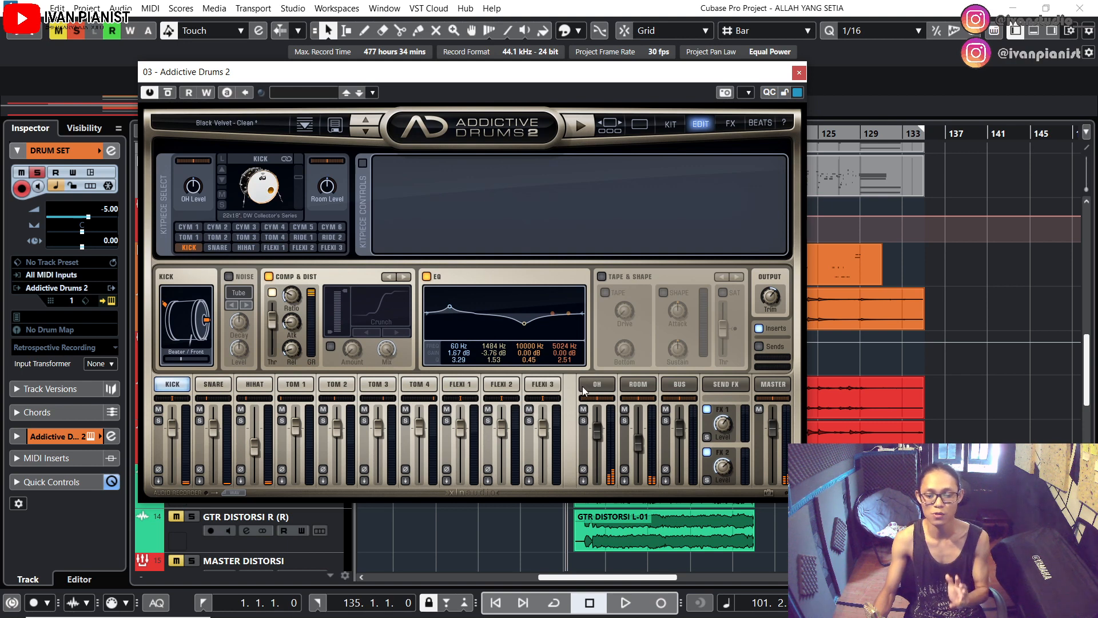
left_click(603, 387)
left_click(636, 385)
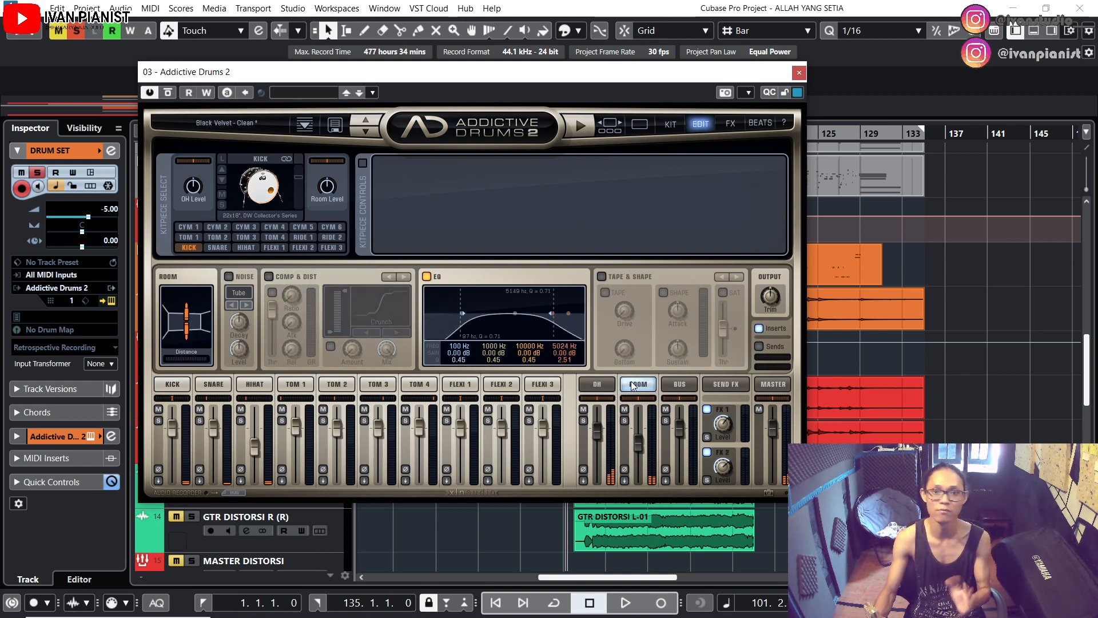
Step: Solo the kick channel and listen to it on its own, shifting the instrument window slightly aside
left_click(177, 383)
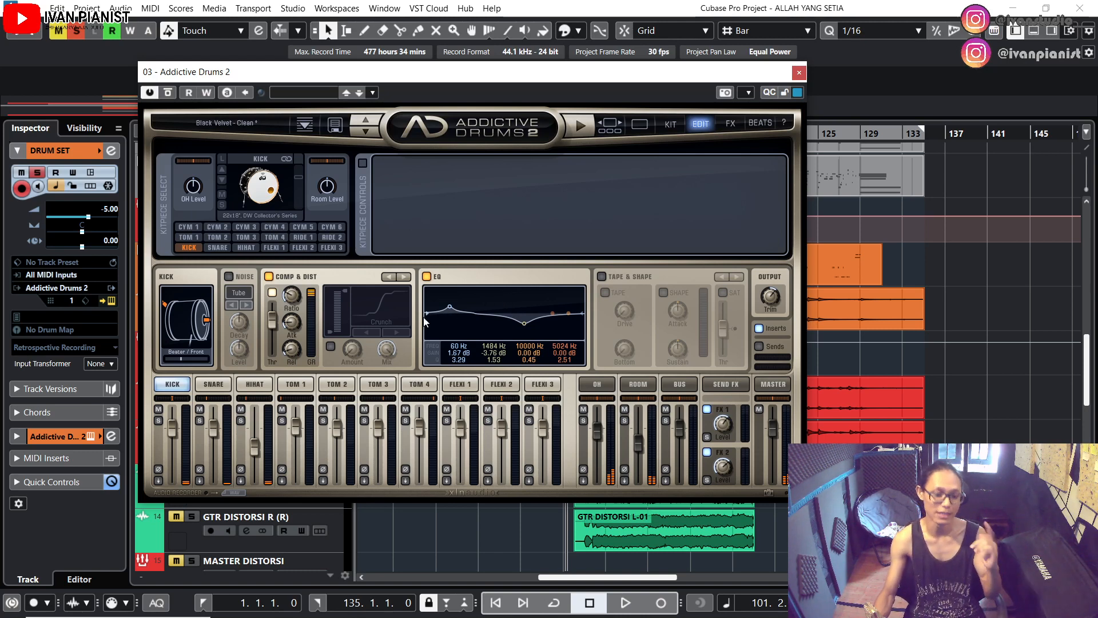
left_click(159, 421)
key("space")
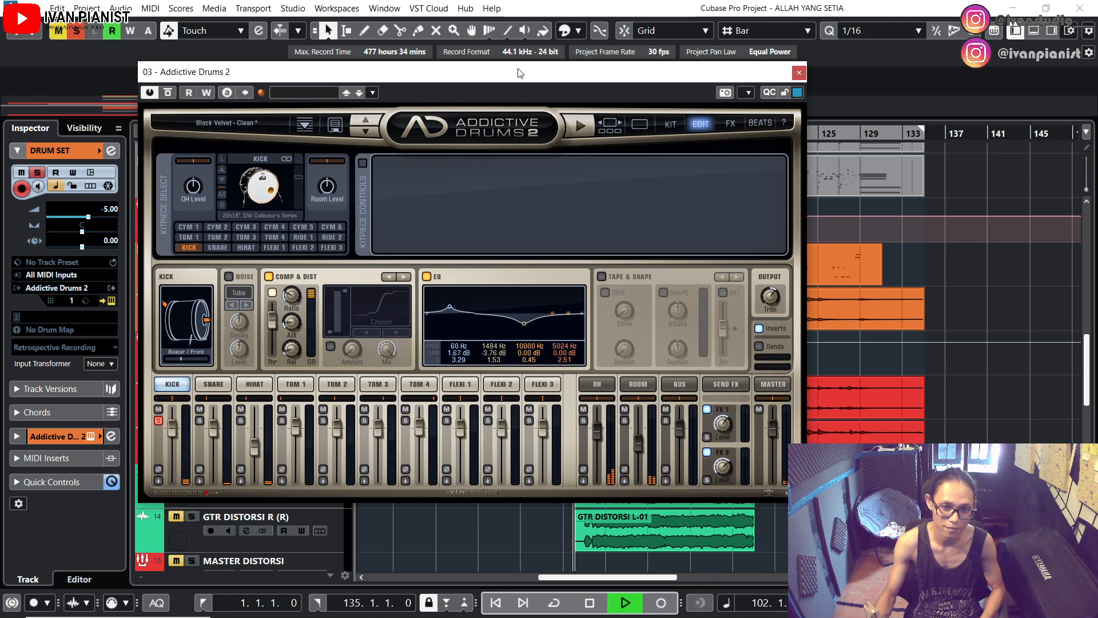
left_click_drag(519, 73, 548, 74)
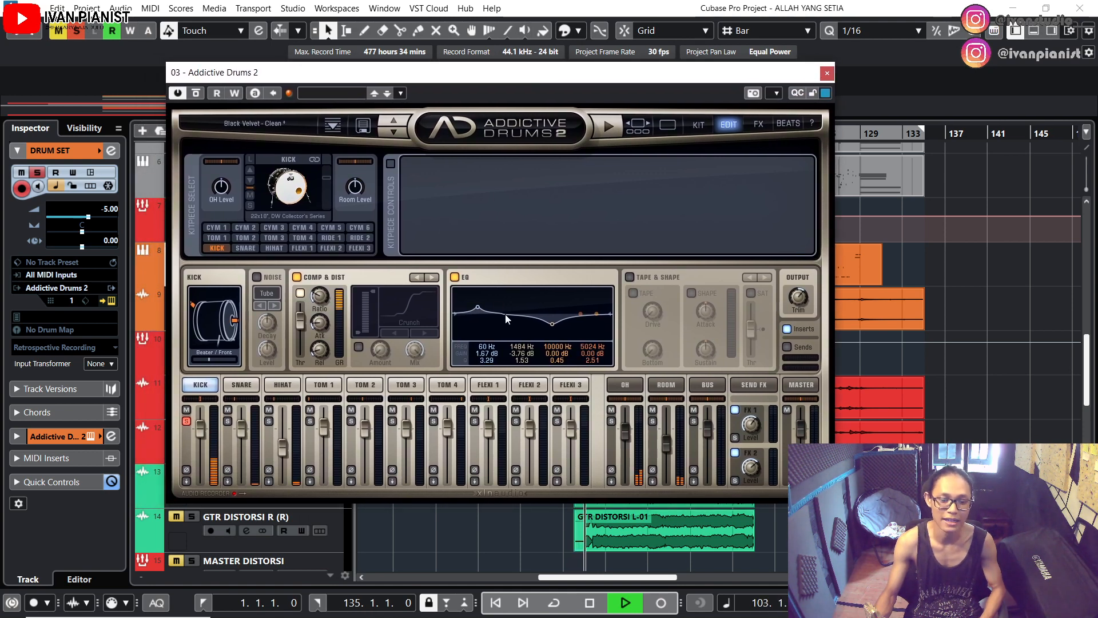
key("space")
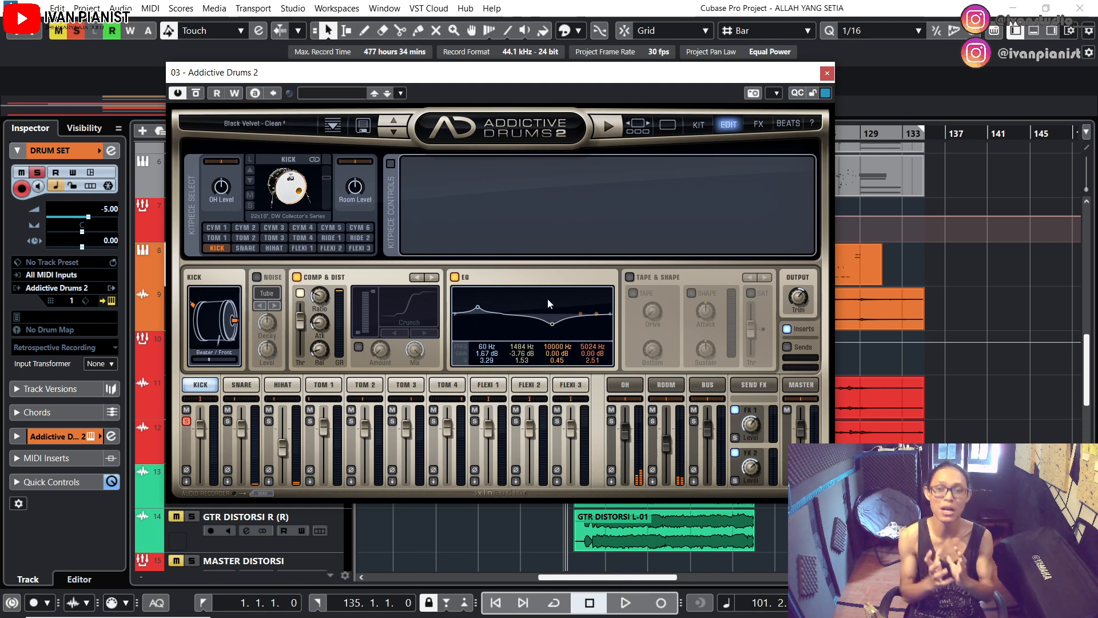
Step: Bypass the kick's EQ, listen to the kick without it, and switch the EQ back on
left_click(455, 277)
key("space")
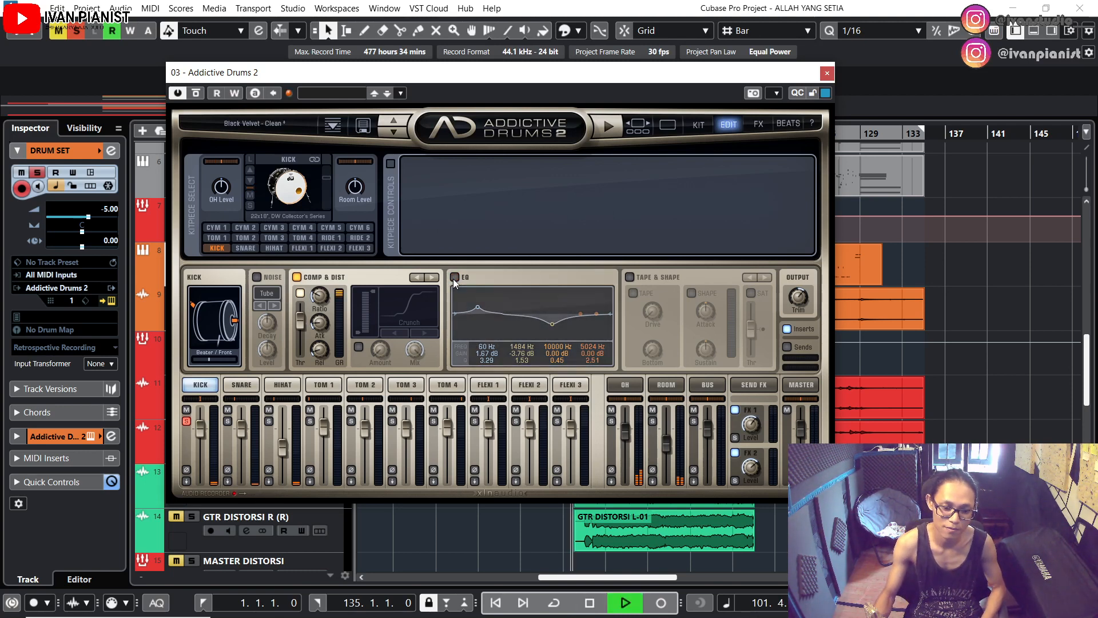
key("space")
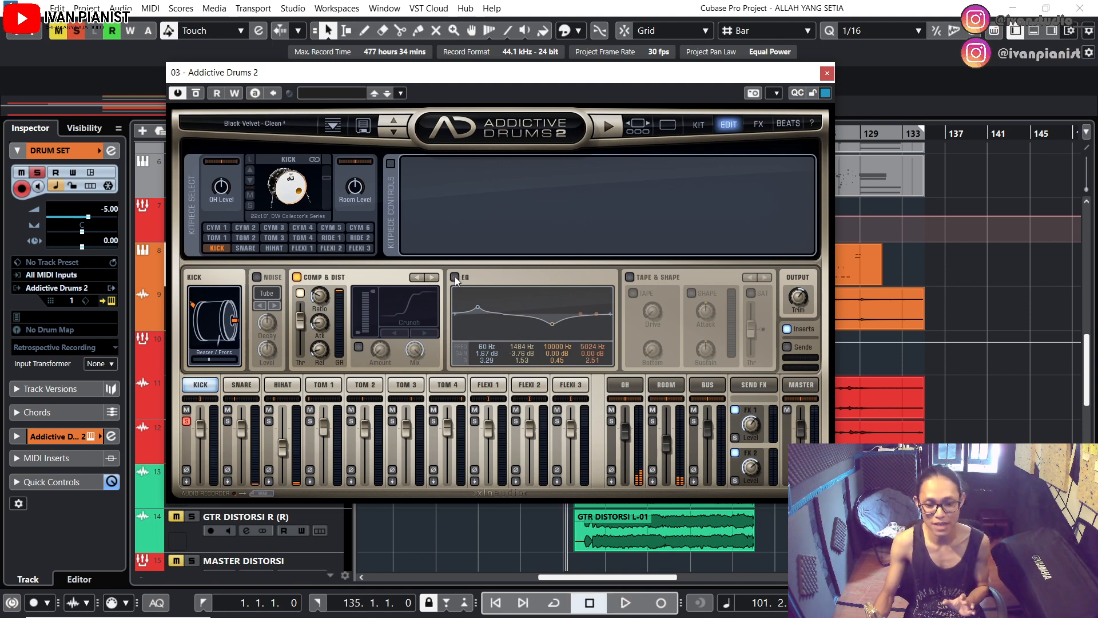
left_click(454, 277)
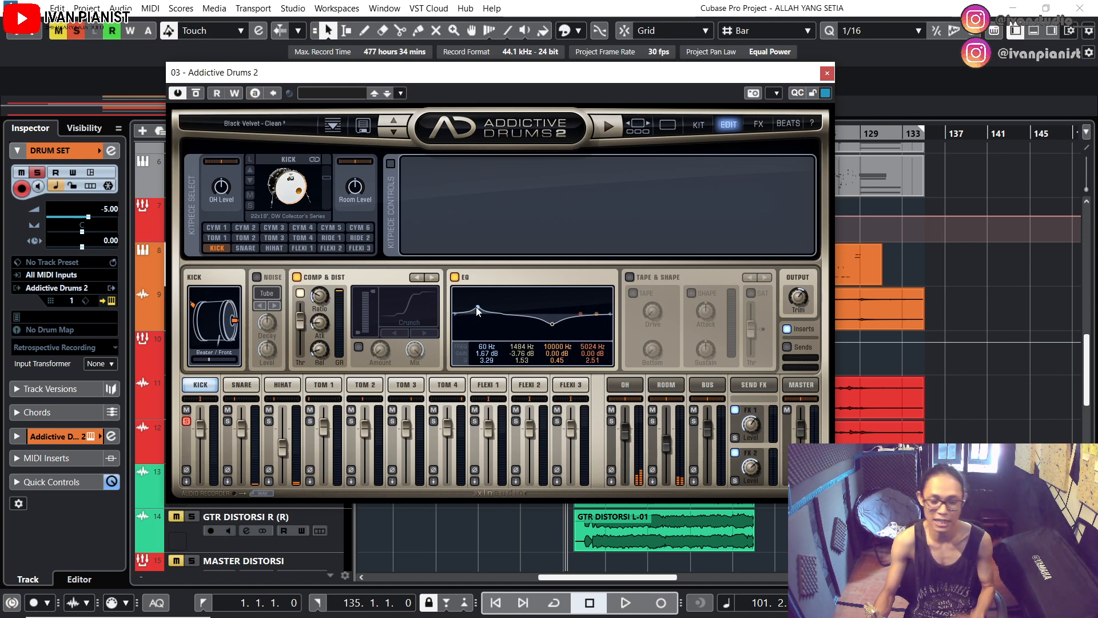
Step: Boost the kick's 60 Hz EQ band to about 12.62 dB during playback and listen to the effect
key("space")
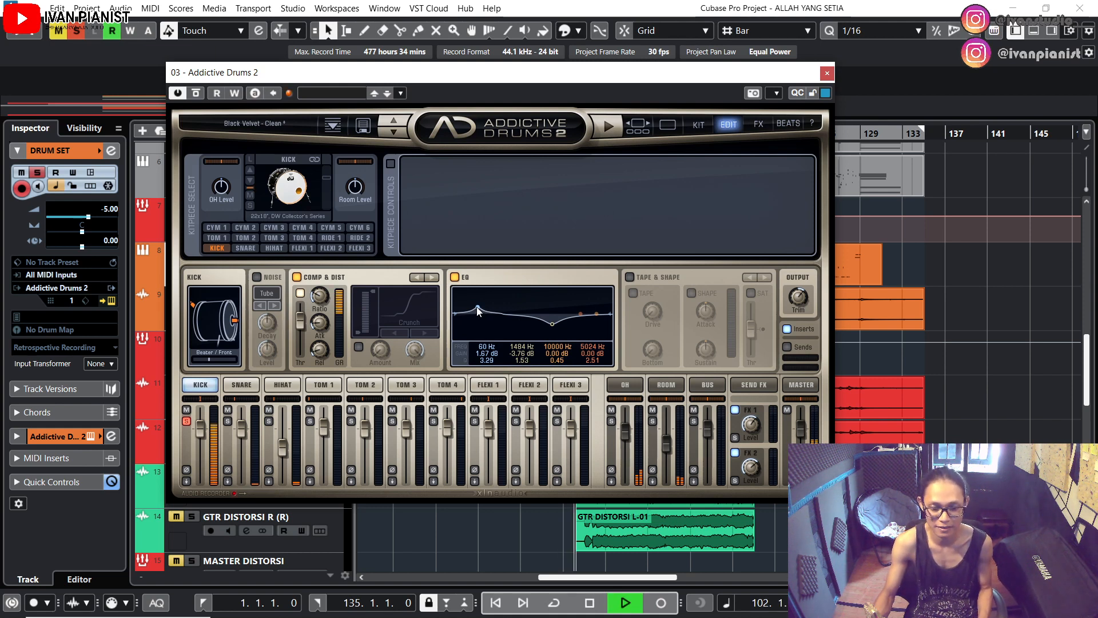
left_click_drag(477, 307, 477, 295)
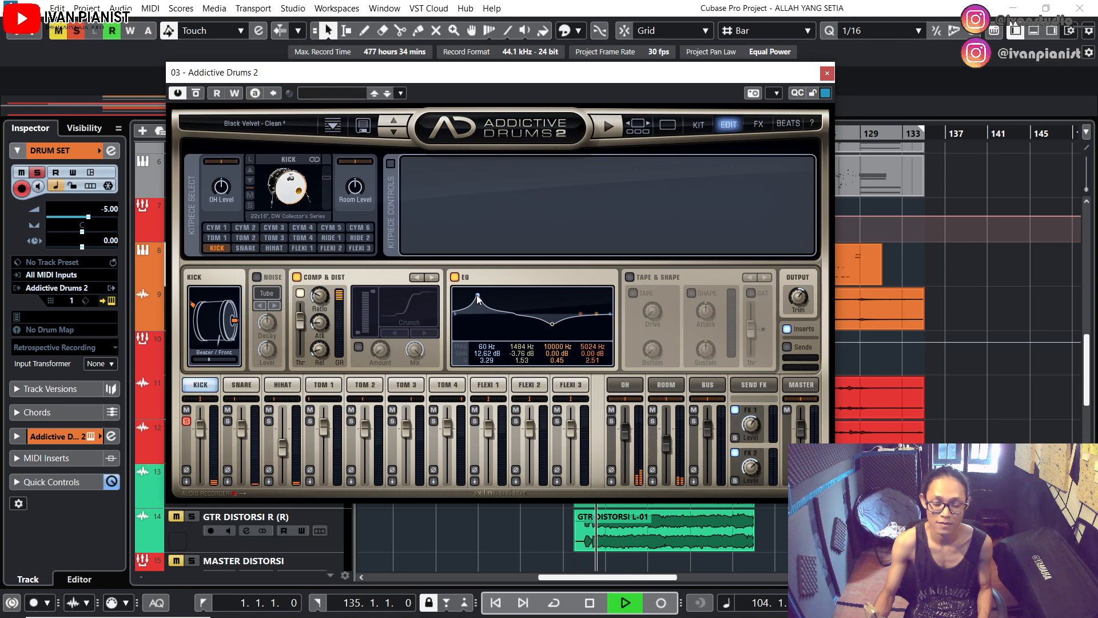
key("space")
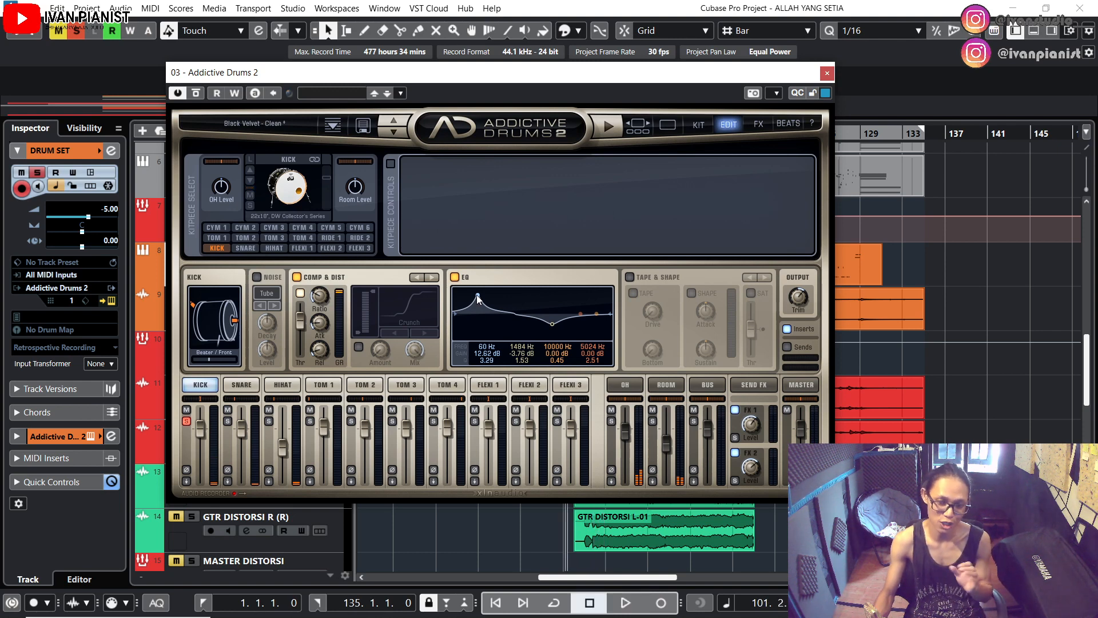
Step: Cut the kick's low EQ band to about -6.68 dB at 51 Hz and listen to the effect
left_click_drag(477, 295, 478, 334)
key("space")
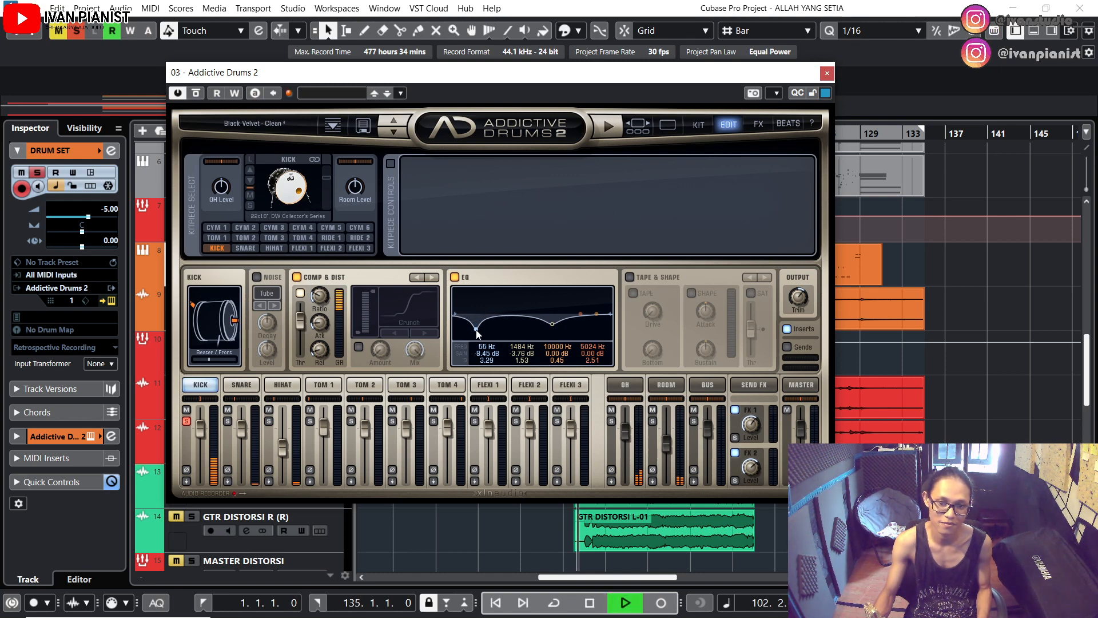
key("space")
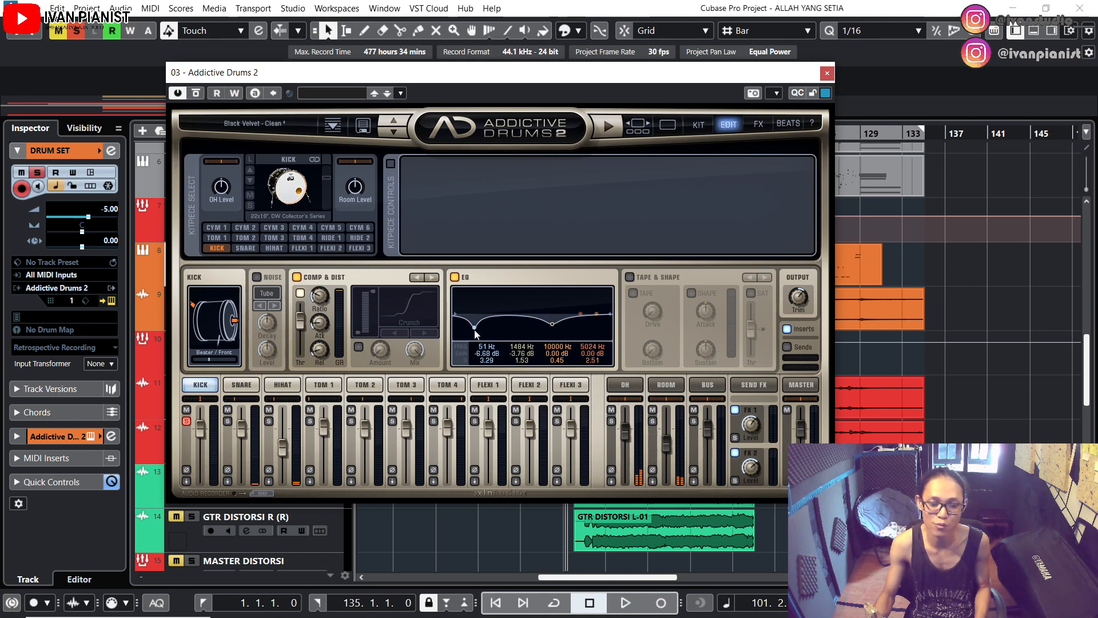
Step: Boost the kick's low EQ band to 8.45 dB at 60 Hz and narrow its Q to 3.84 while listening
left_click_drag(475, 329, 478, 300)
key("space")
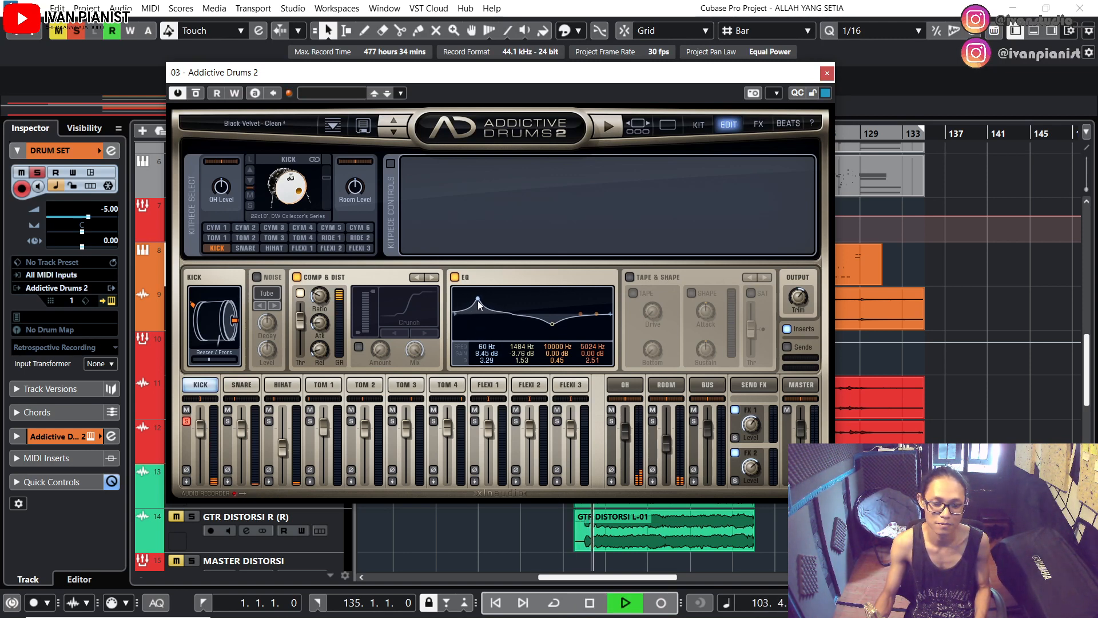
scroll(478, 300, "up", 1)
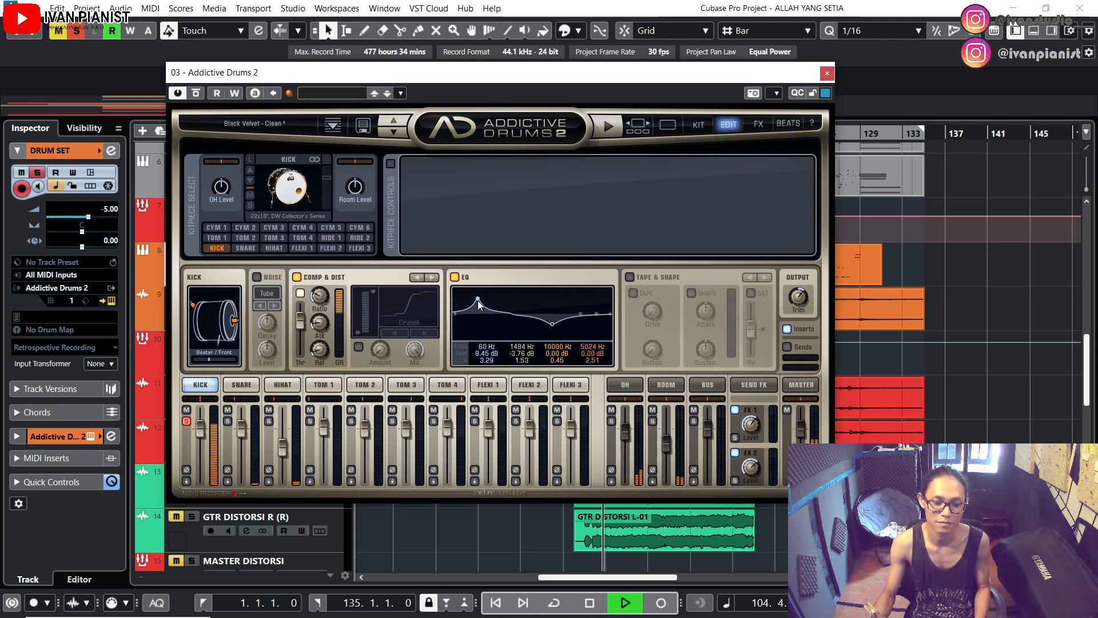
key("space")
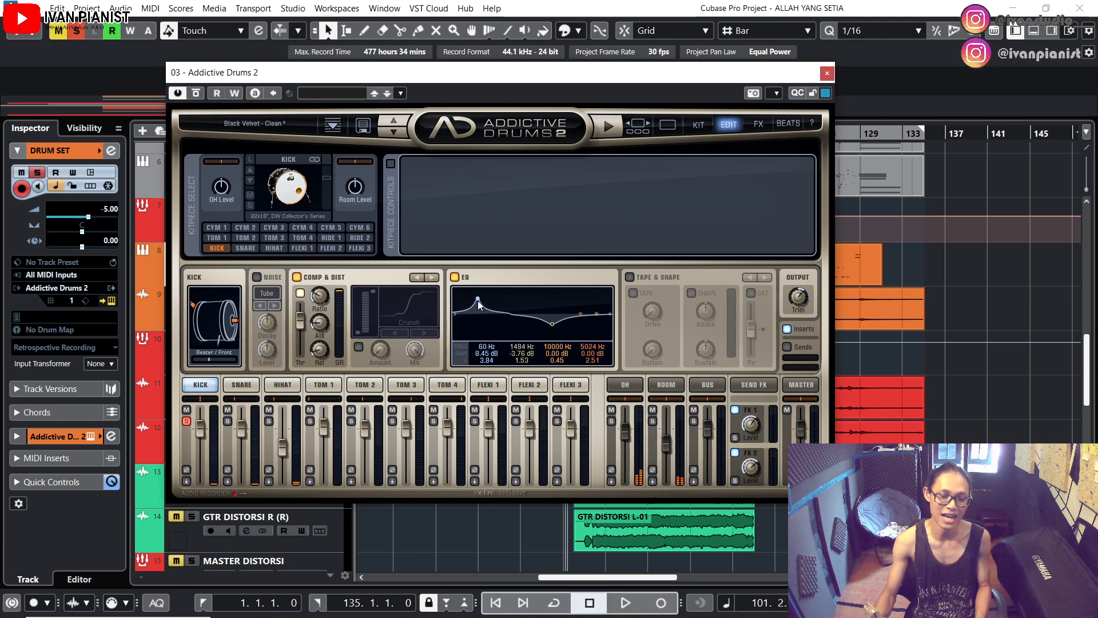
Step: Set the kick's low EQ band to about 1.96 dB at 63 Hz and check it in playback
left_click_drag(478, 300, 478, 308)
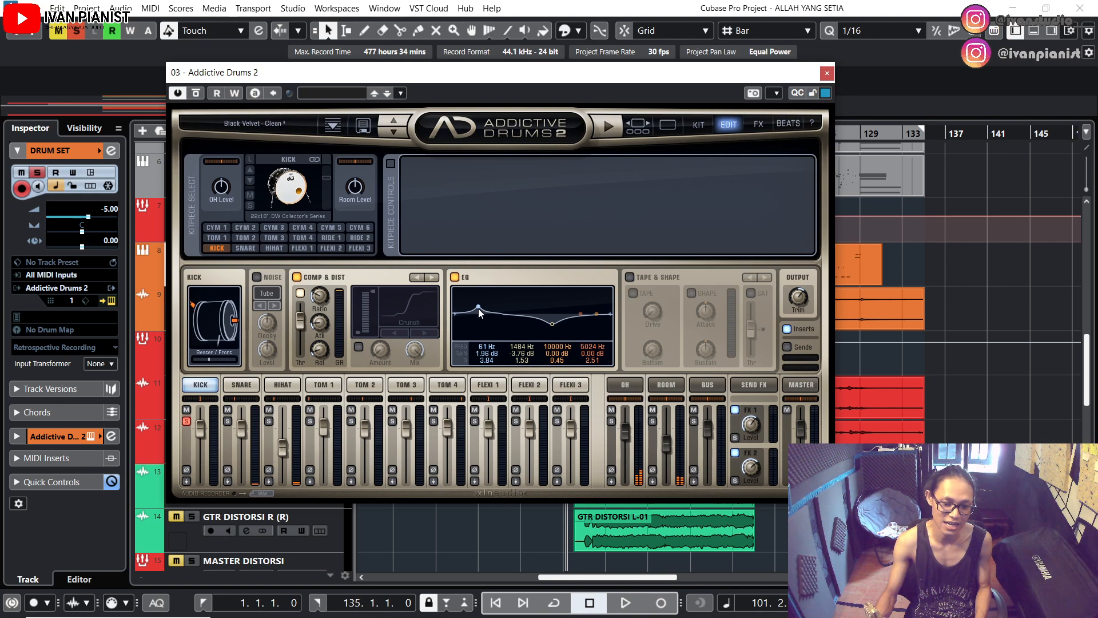
key("space")
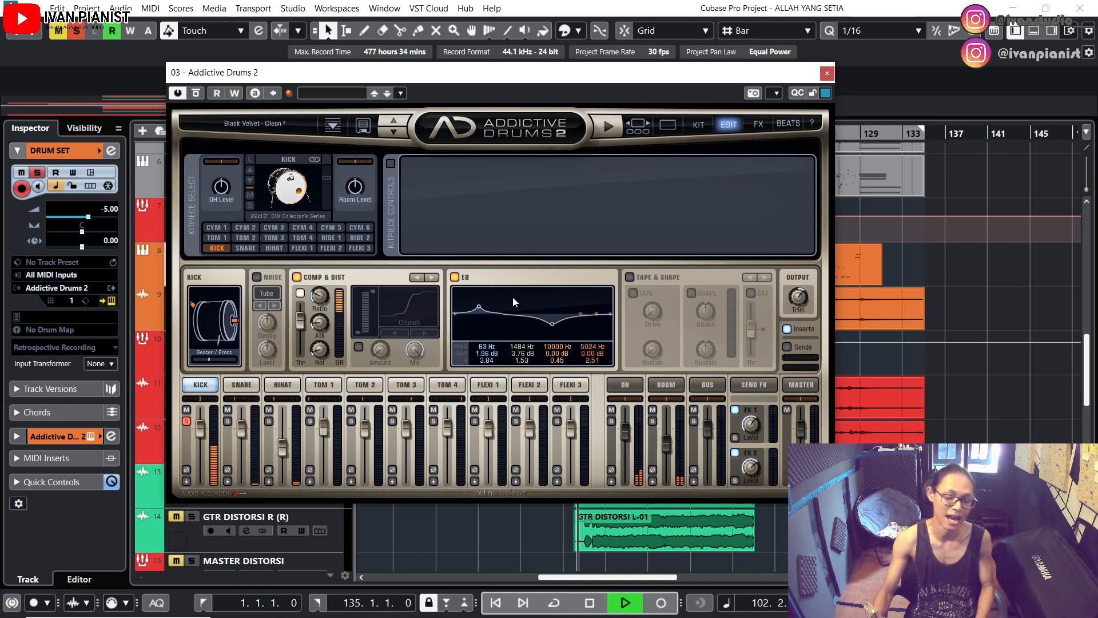
key("space")
Step: Narrow the kick's mid EQ band to Q 3.29, boost it to about 21.44 dB at 1899 Hz, and listen
left_click_drag(552, 324, 553, 327)
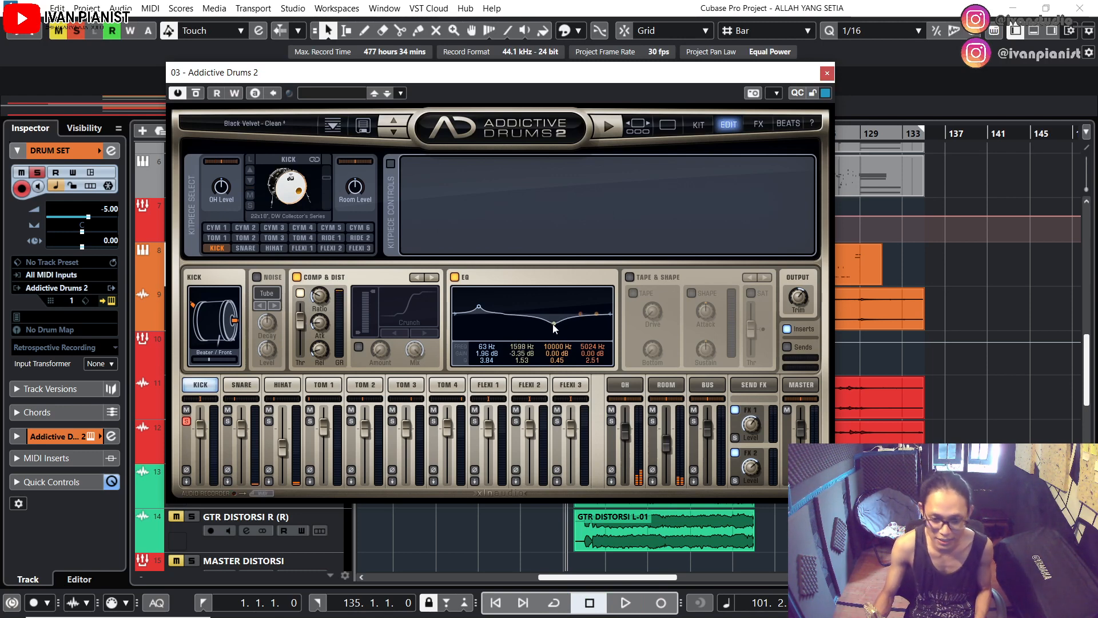
scroll(554, 327, "up", 4)
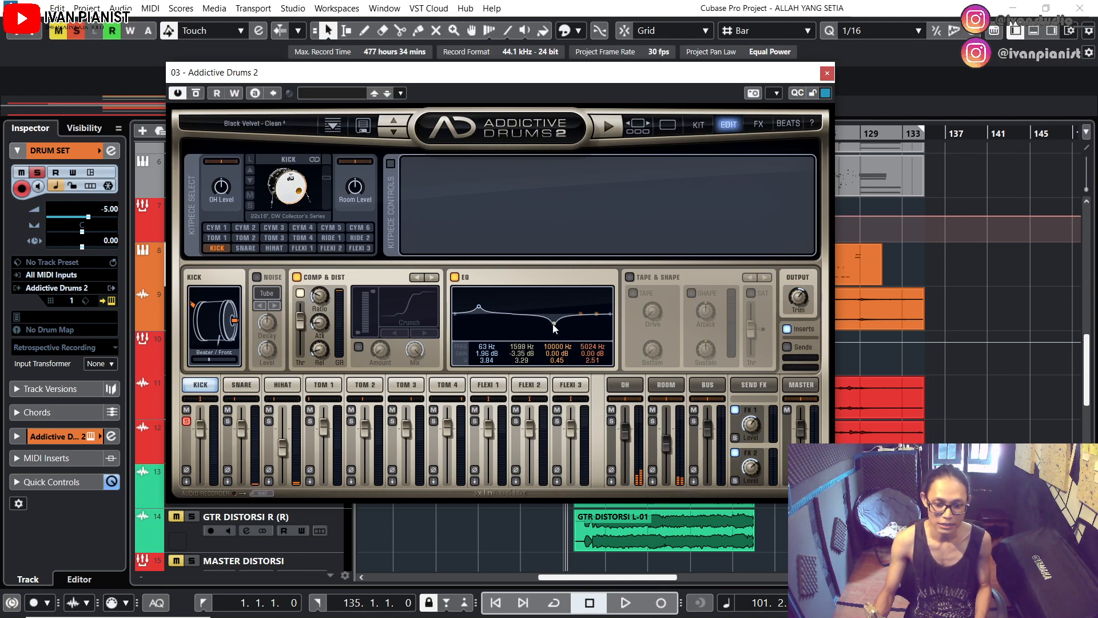
left_click_drag(548, 325, 557, 290)
key("space")
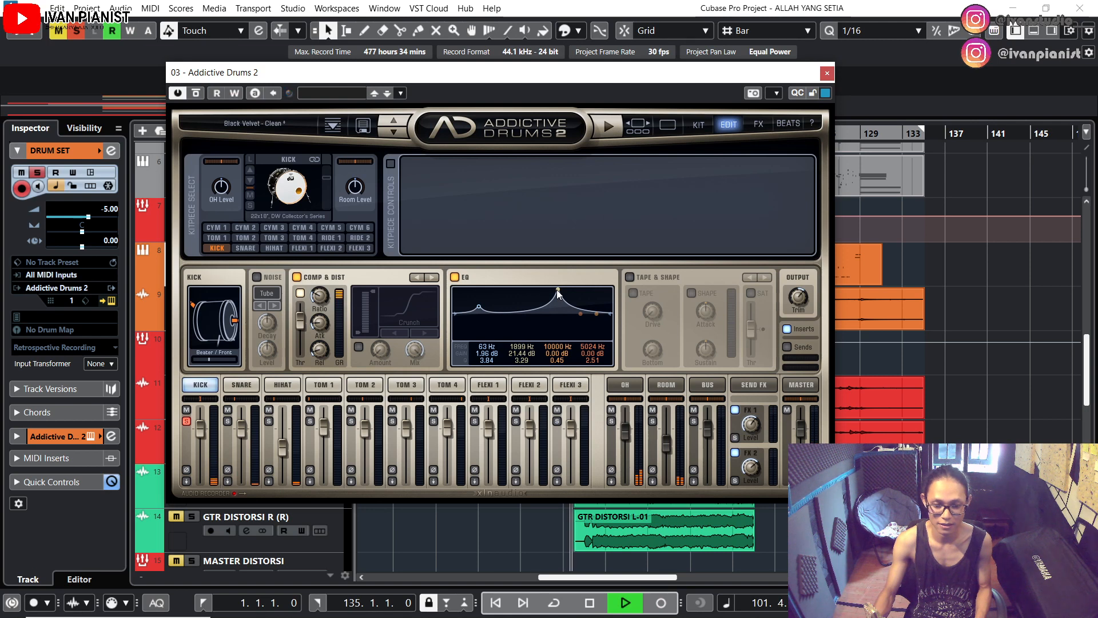
key("space")
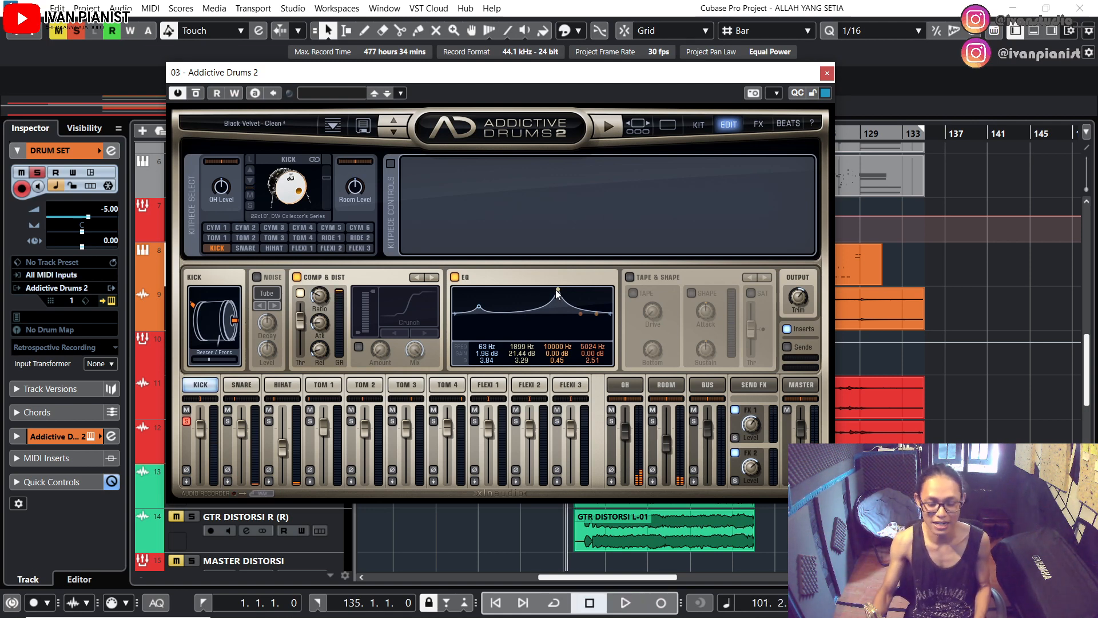
Step: Cut the kick's mid EQ band to about -5.11 dB at 1947 Hz and listen to the effect
left_click_drag(558, 290, 558, 327)
key("space")
key("space")
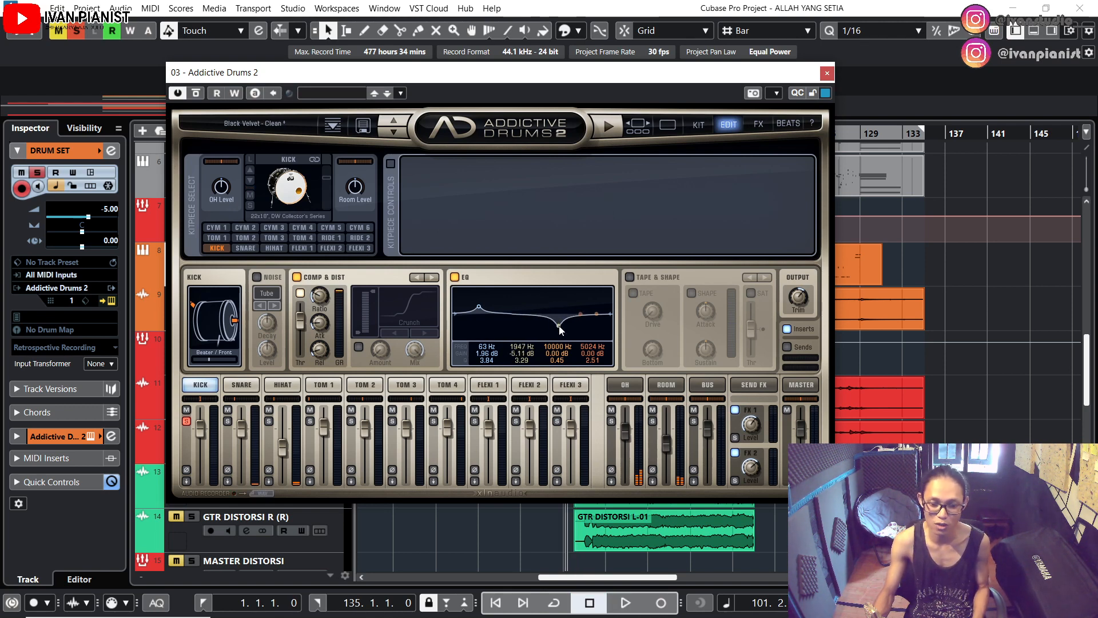
Step: Widen the kick's mid EQ band to Q 1.78 and set it to about -6.13 dB at 1638 Hz during playback
key("space")
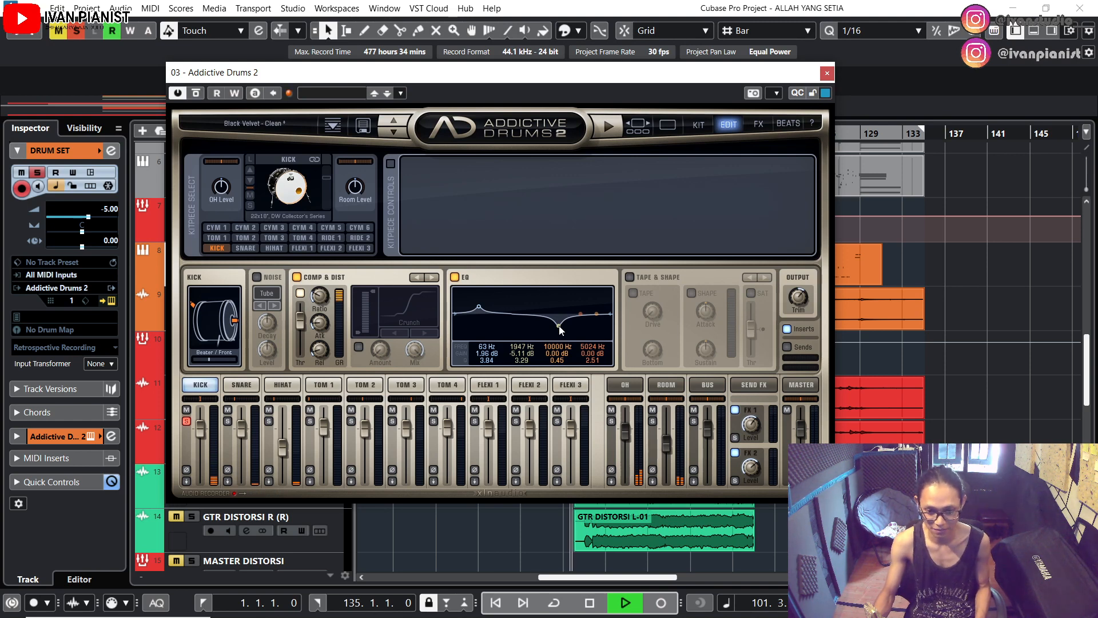
scroll(559, 329, "down", 3)
left_click_drag(559, 329, 554, 331)
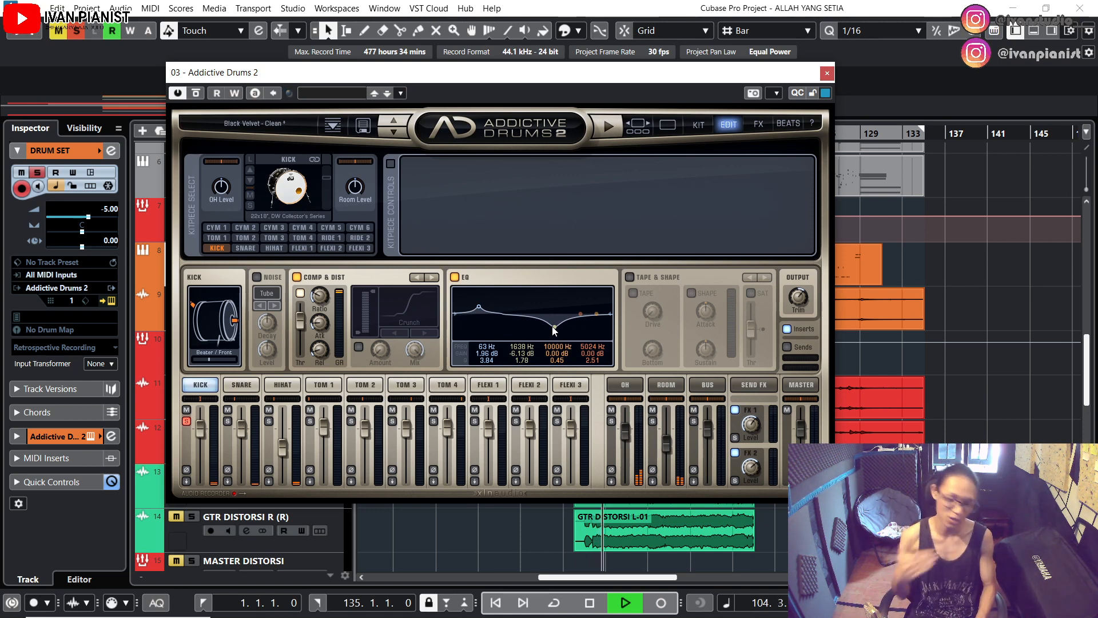
key("space")
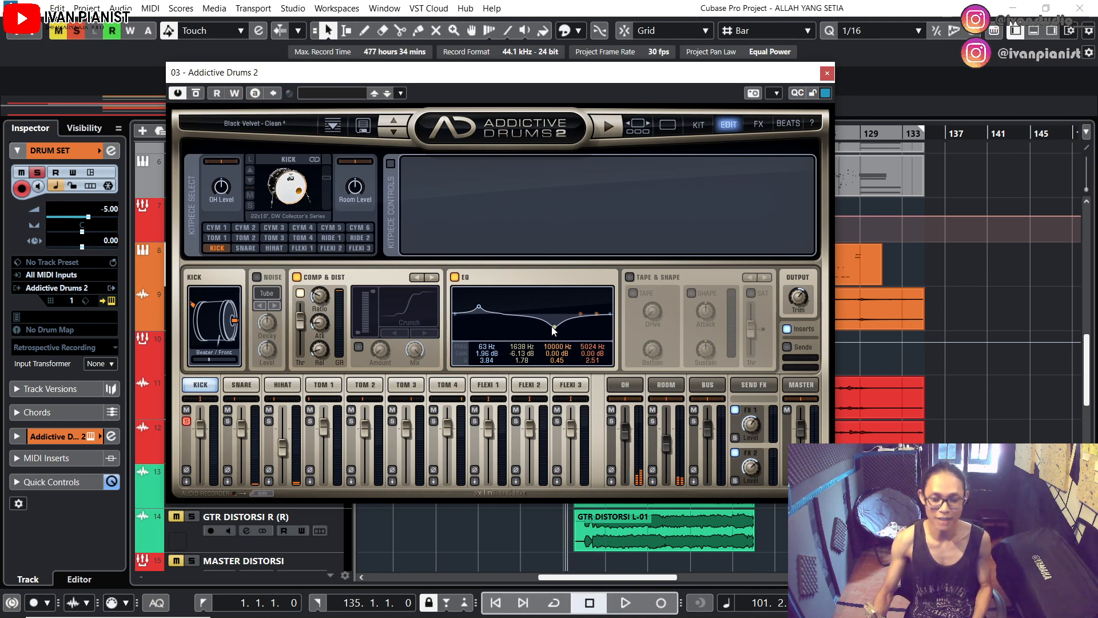
Step: Boost the kick's mid EQ band to 6.13 dB at 1638 Hz and listen to the effect
left_click_drag(554, 331, 554, 302)
key("space")
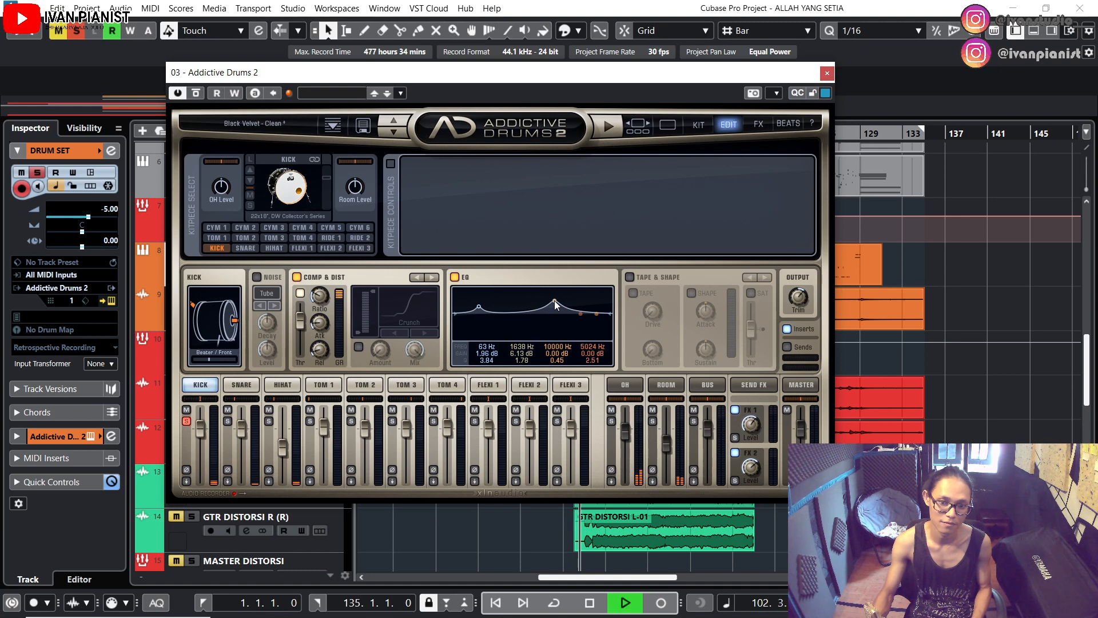
key("space")
Step: Audition a -6.68 dB cut at 1721 Hz on the kick, and settle the mid band at about -2.97 dB at 1559 Hz
left_click_drag(554, 302, 556, 331)
key("space")
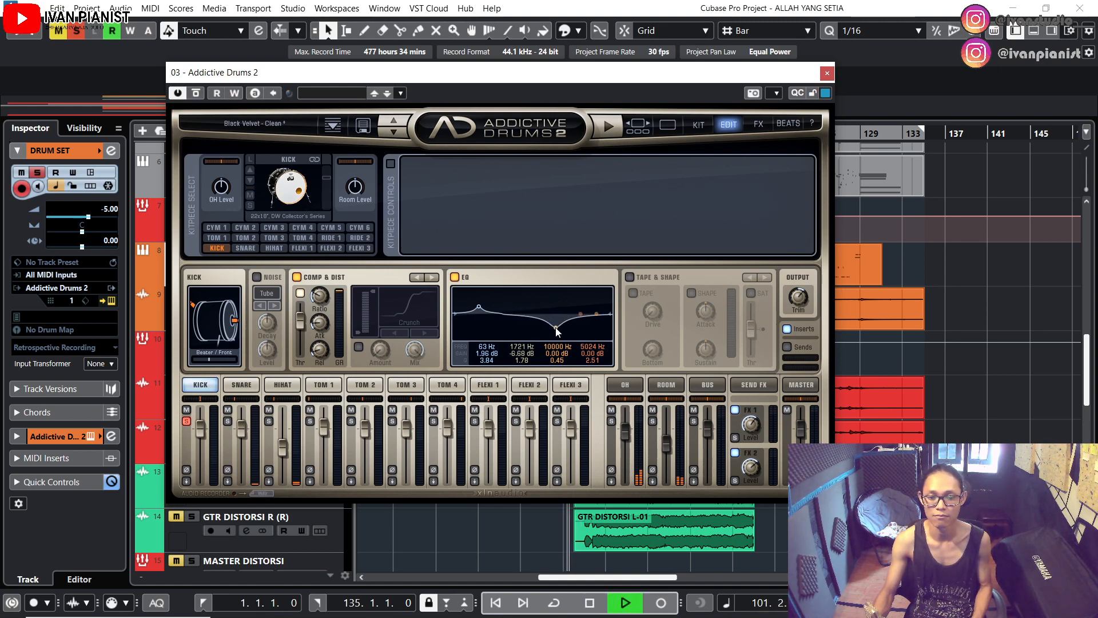
key("space")
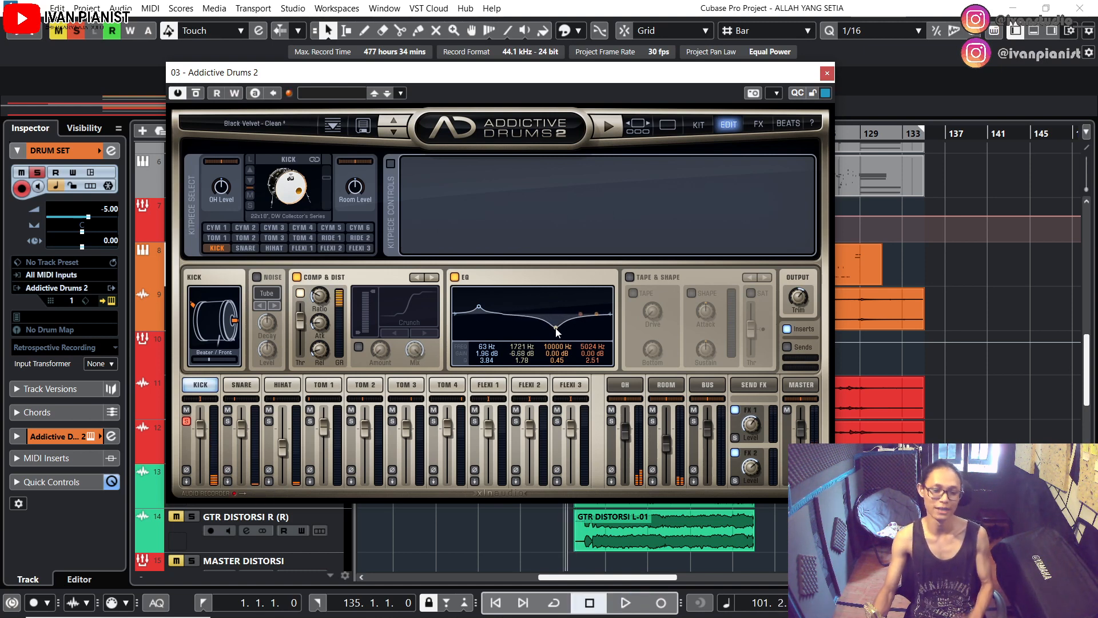
left_click_drag(557, 332, 555, 327)
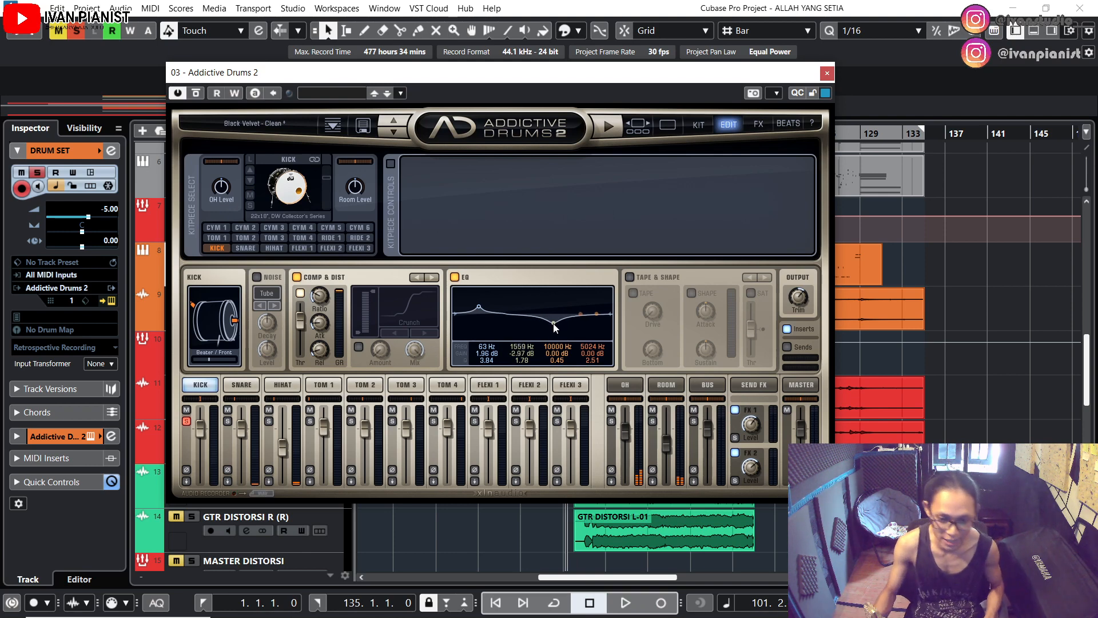
Step: Switch to the snare channel, solo it in place of the kick, and listen to it
left_click(250, 386)
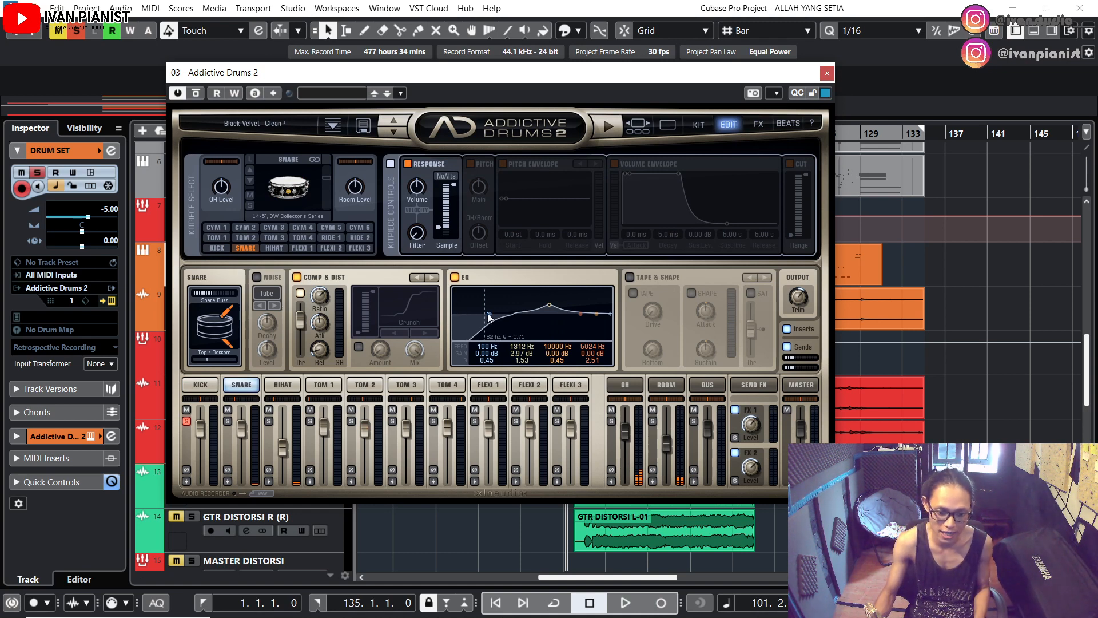
left_click(227, 421)
left_click(186, 422)
key("space")
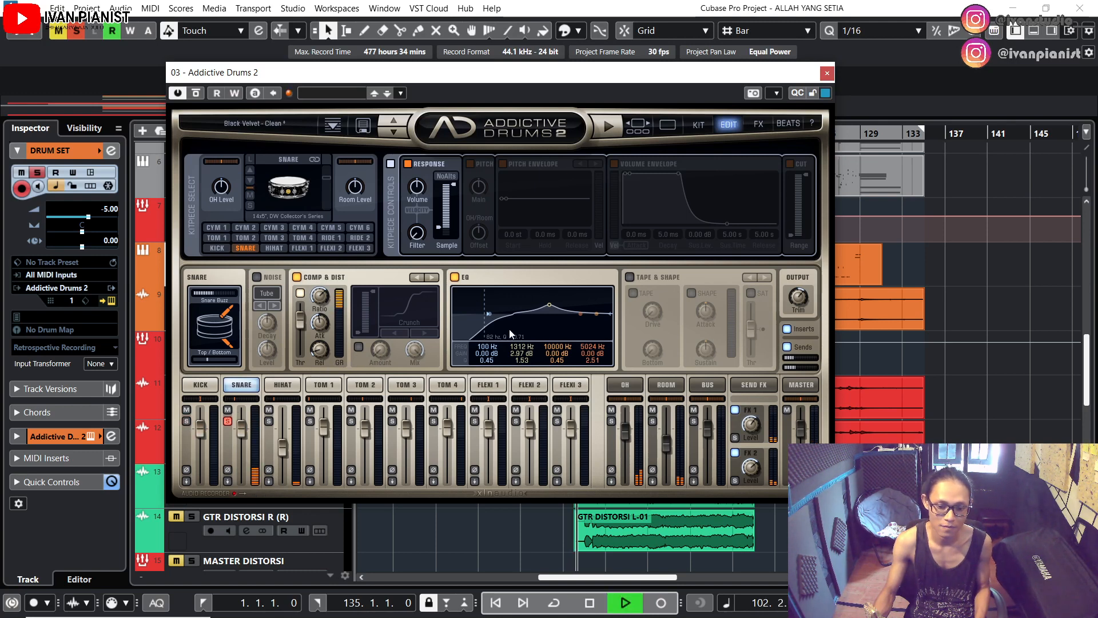
key("space")
Step: Cut the snare's mid EQ band to -9.09 dB at 1000 Hz, widen its Q to 0.83, and listen
left_click_drag(547, 305, 542, 333)
key("space")
key("space")
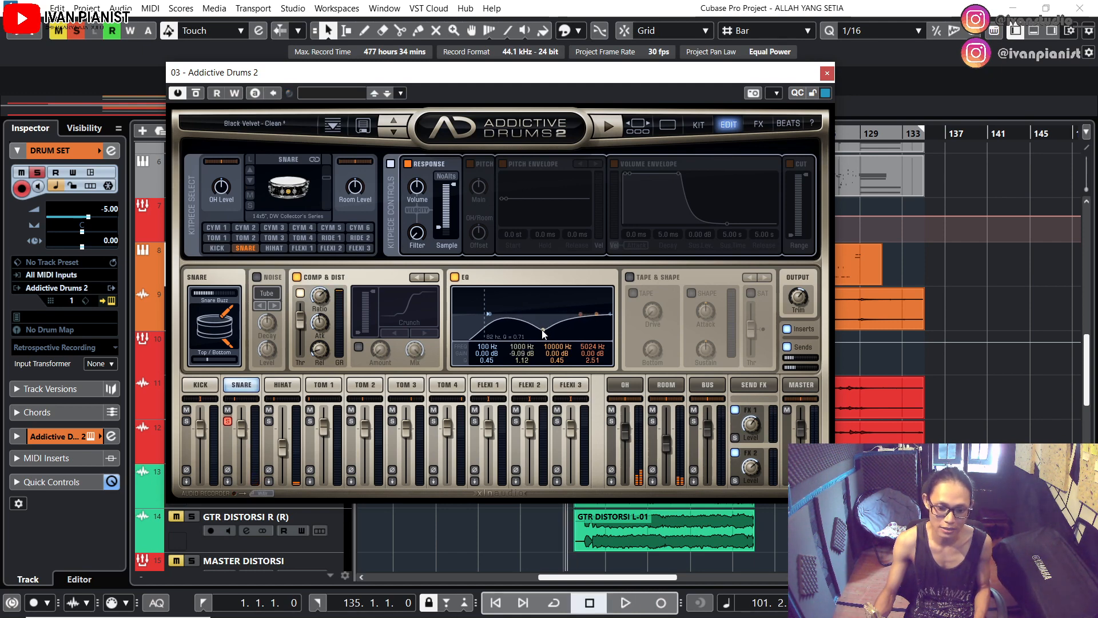
scroll(543, 334, "down", 3)
key("space")
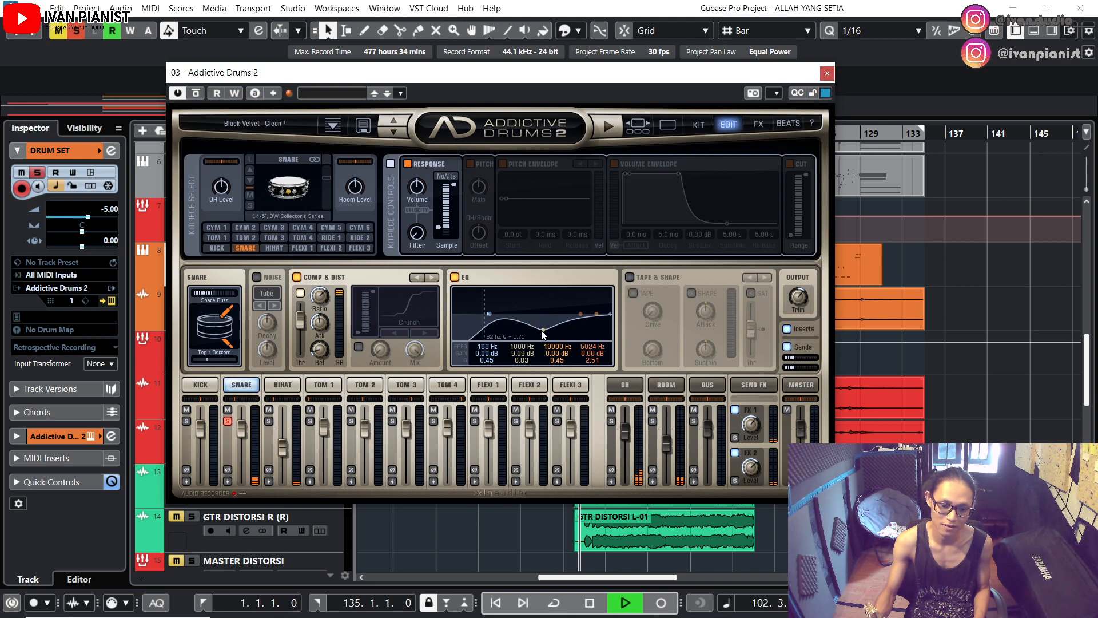
key("space")
Step: Boost the snare's mid EQ band to about 3.76 dB at 1077 Hz, narrow its Q to 1.78, and play it
left_click_drag(543, 334, 543, 303)
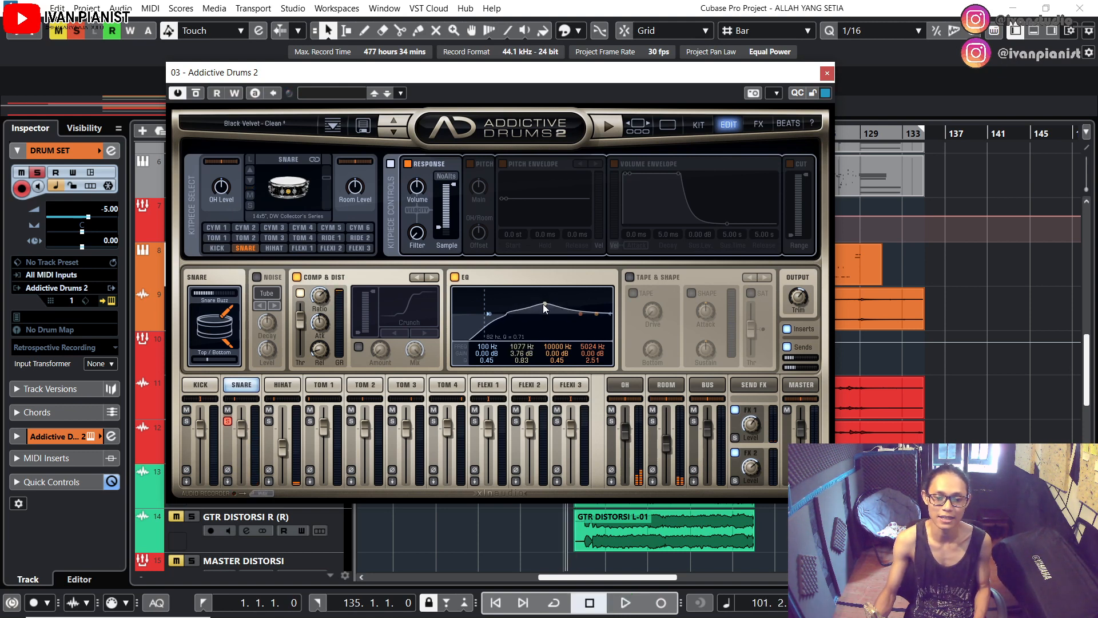
scroll(543, 303, "up", 3)
key("space")
scroll(543, 304, "down", 2)
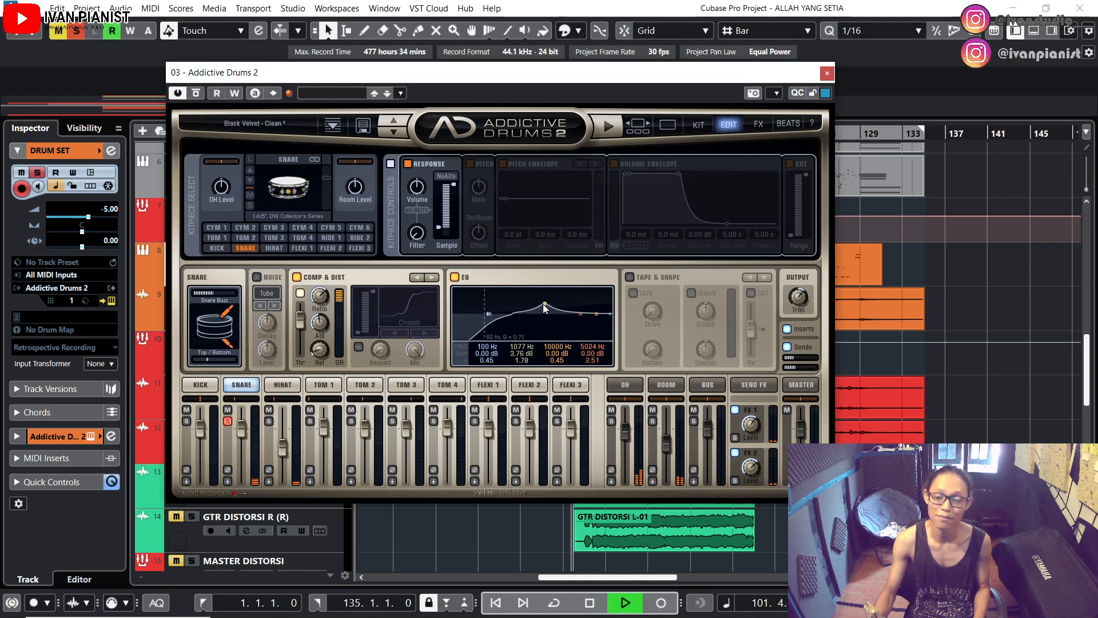
Step: Settle the snare's mid EQ band at 1.67 dB, 929 Hz and Q 1.53, with the low cut near 95 Hz, and play it
left_click_drag(542, 304, 490, 314)
key("space")
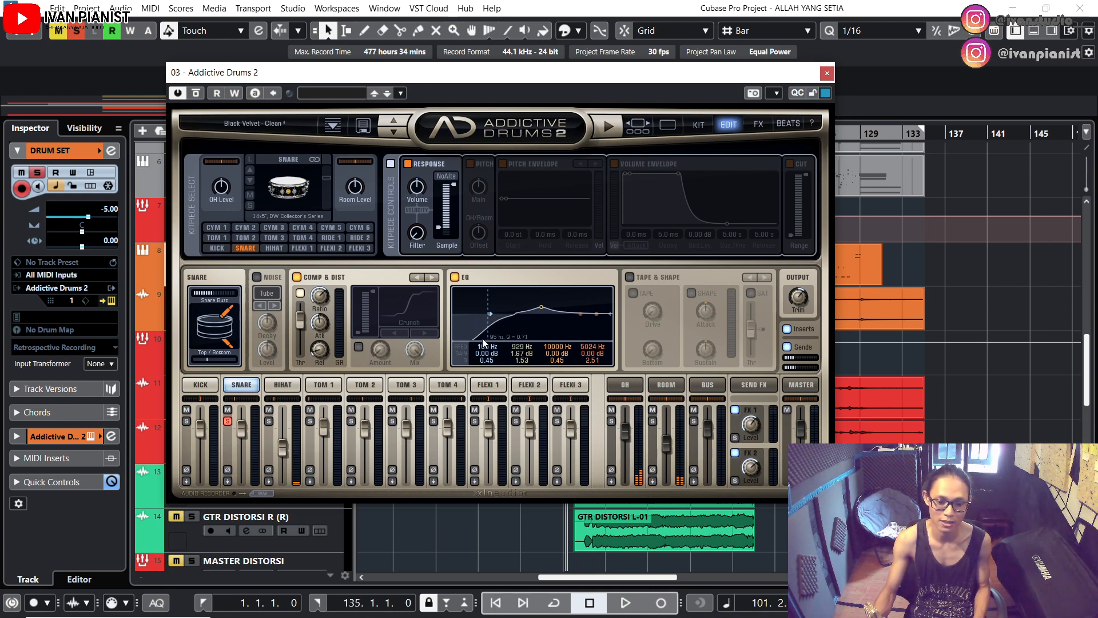
key("space")
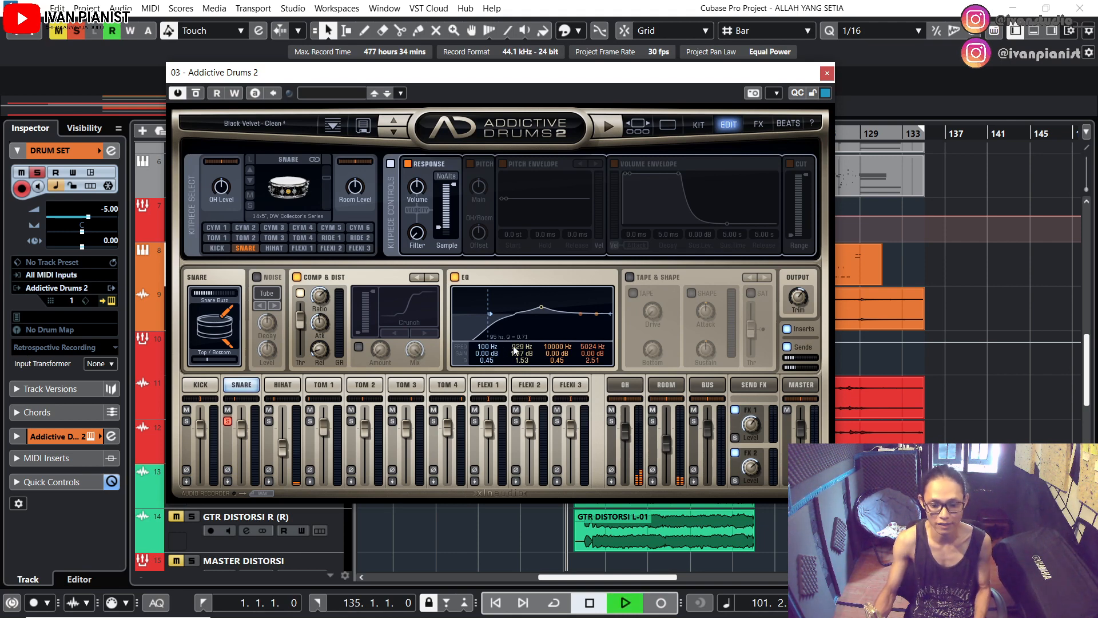
Step: Compare the soloed snare with its EQ bypassed and enabled during playback, leaving the EQ on
left_click(454, 277)
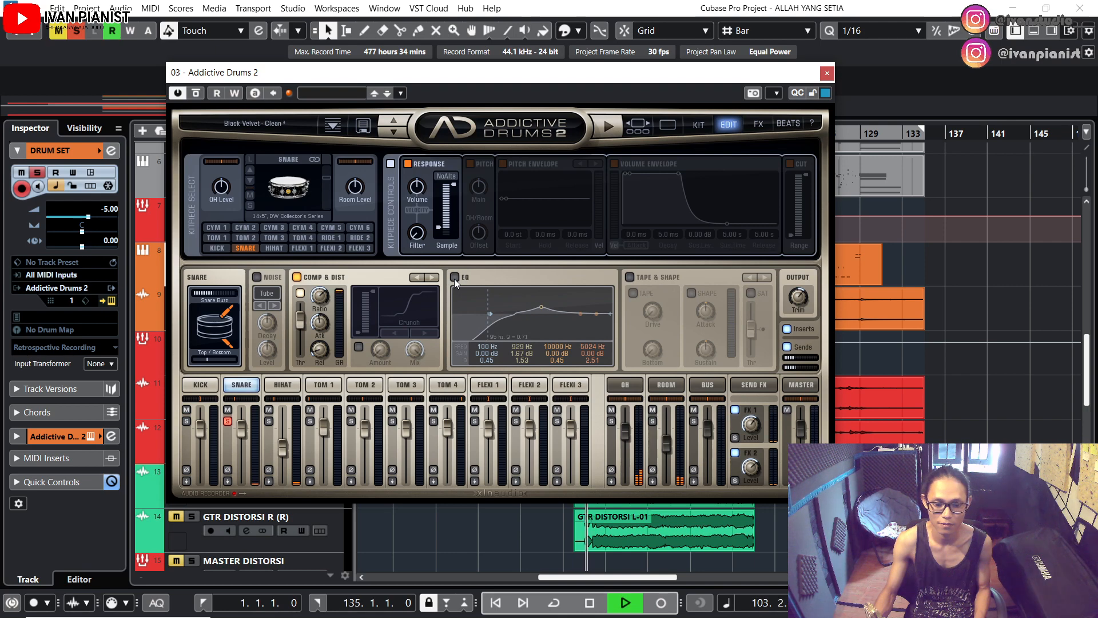
key("space")
key("space")
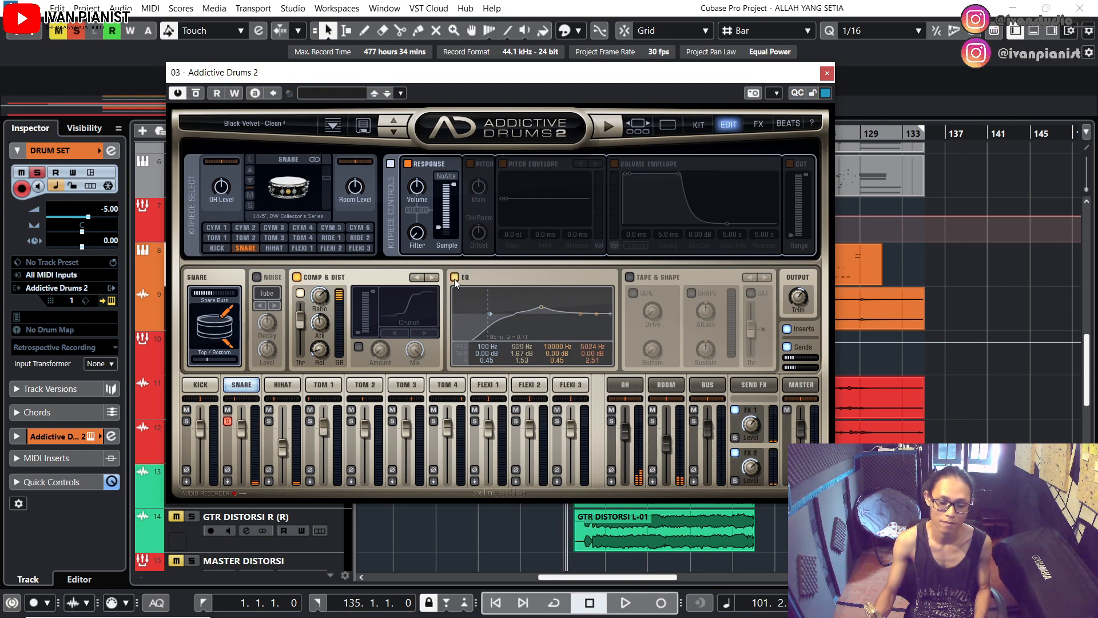
left_click(454, 277)
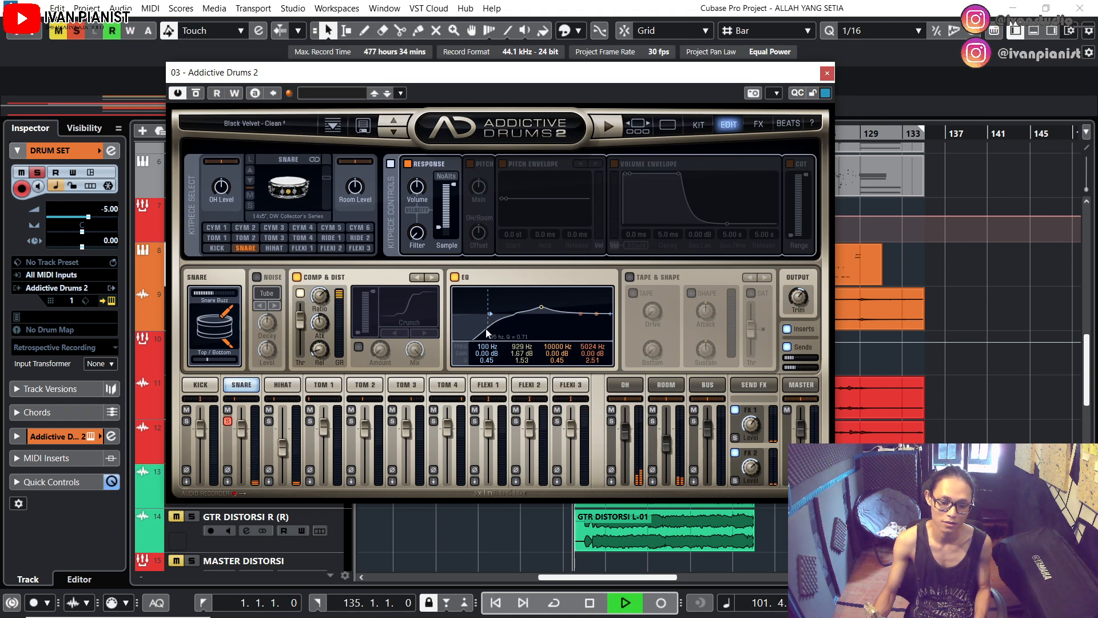
key("space")
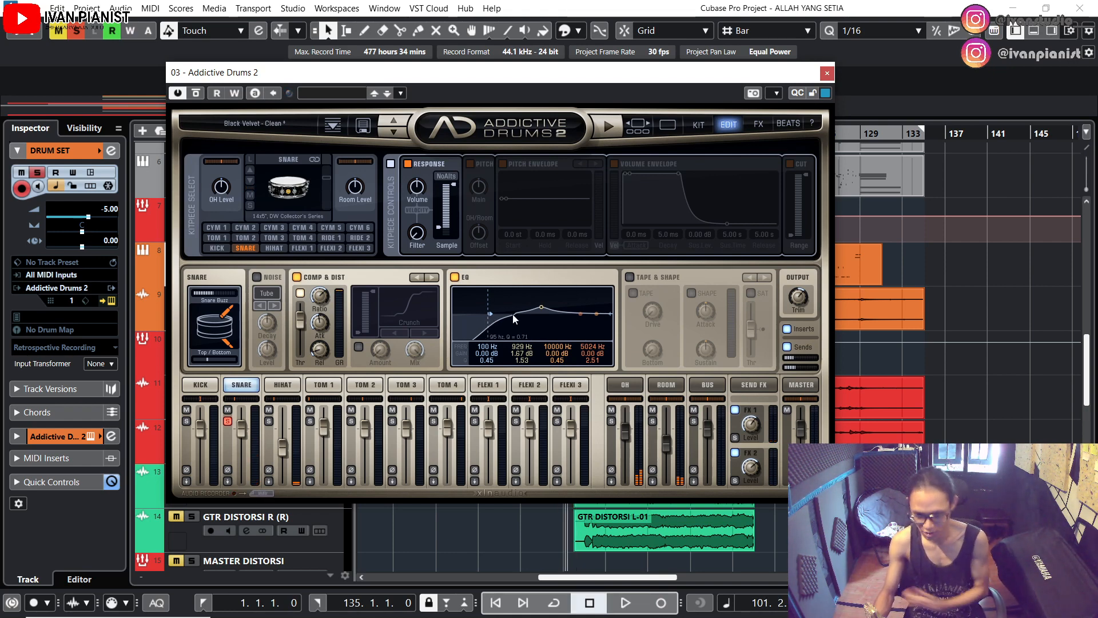
Step: Switch to the Tom 1 channel, solo Toms 1 to 4 in place of the snare, and listen to them
left_click(319, 383)
key("space")
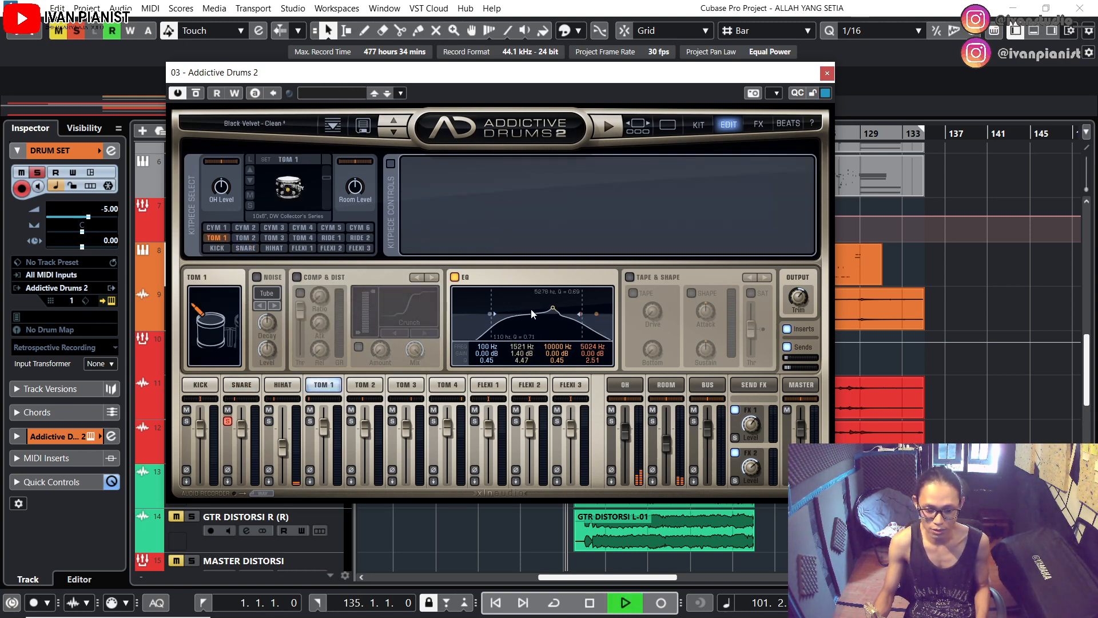
key("space")
key("space")
left_click(310, 422)
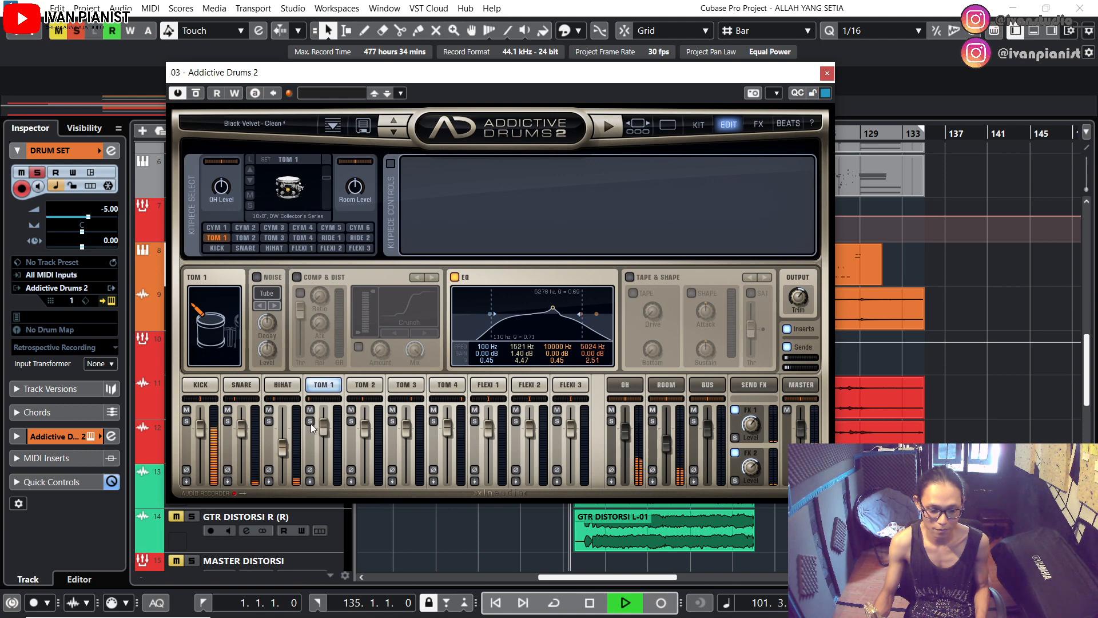
left_click(351, 421)
left_click(392, 421)
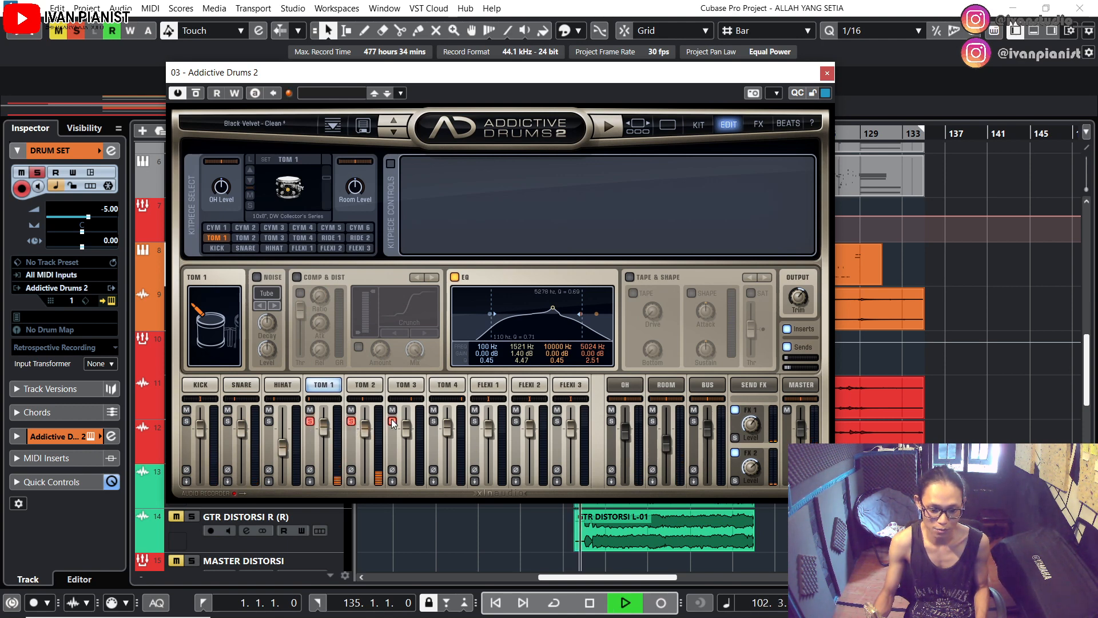
left_click(433, 421)
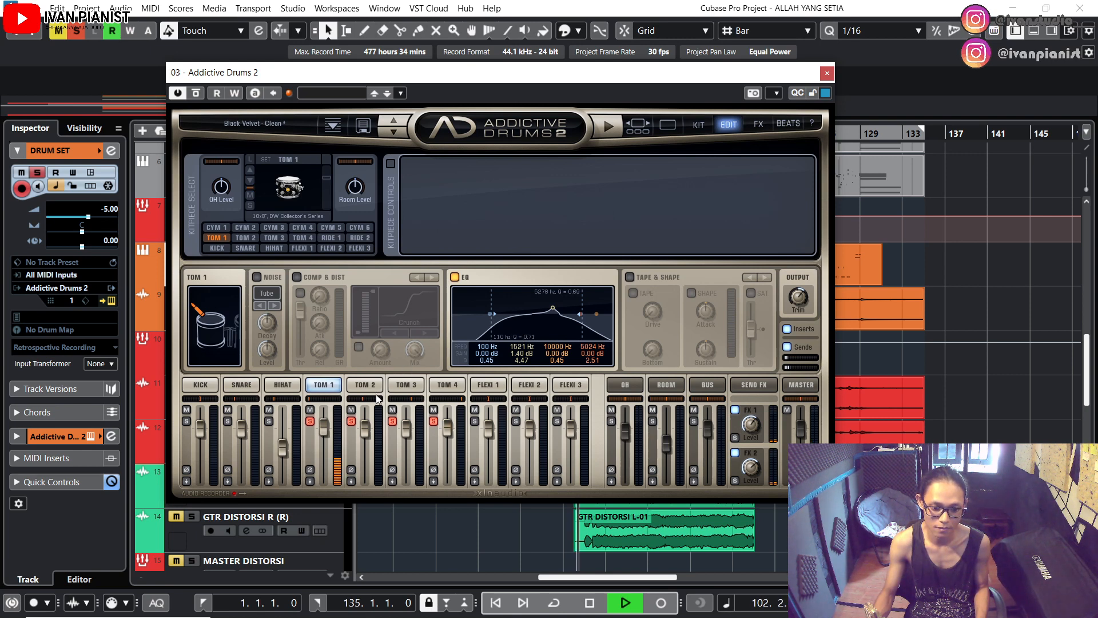
key("space")
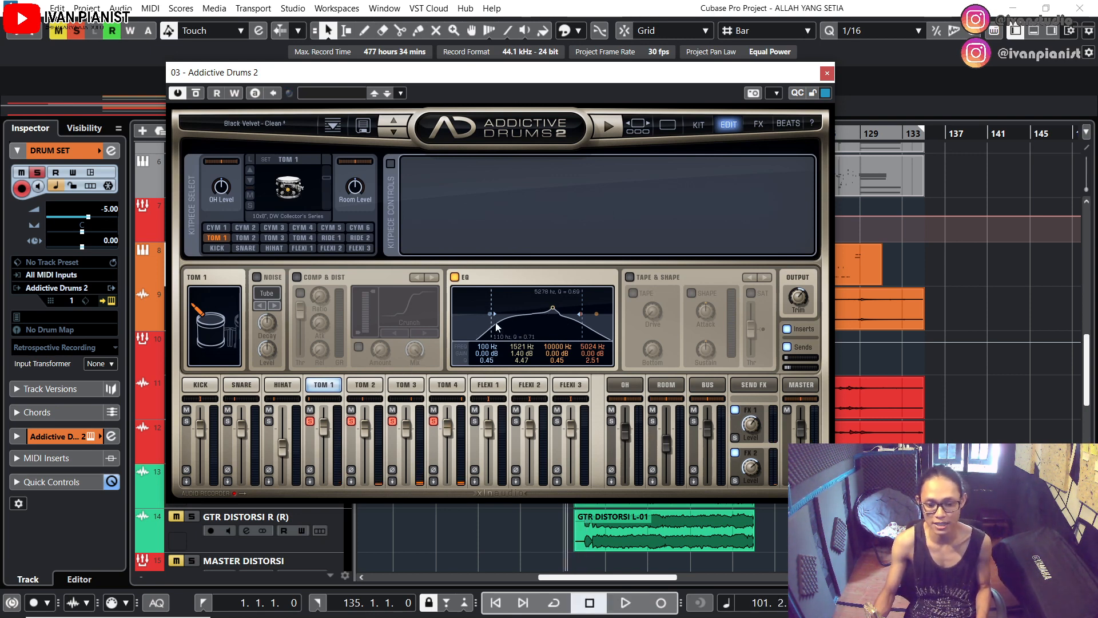
Step: Go through the tom channels and examine the EQ curve of each one, ending on Tom 4
left_click(368, 388)
left_click(410, 387)
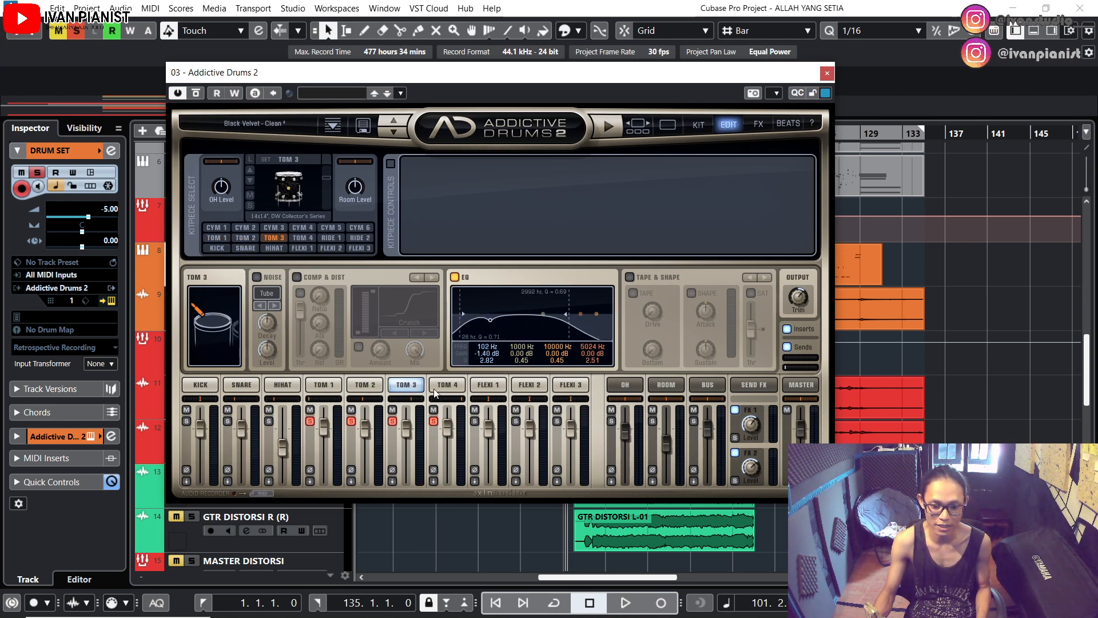
left_click(447, 386)
left_click(366, 385)
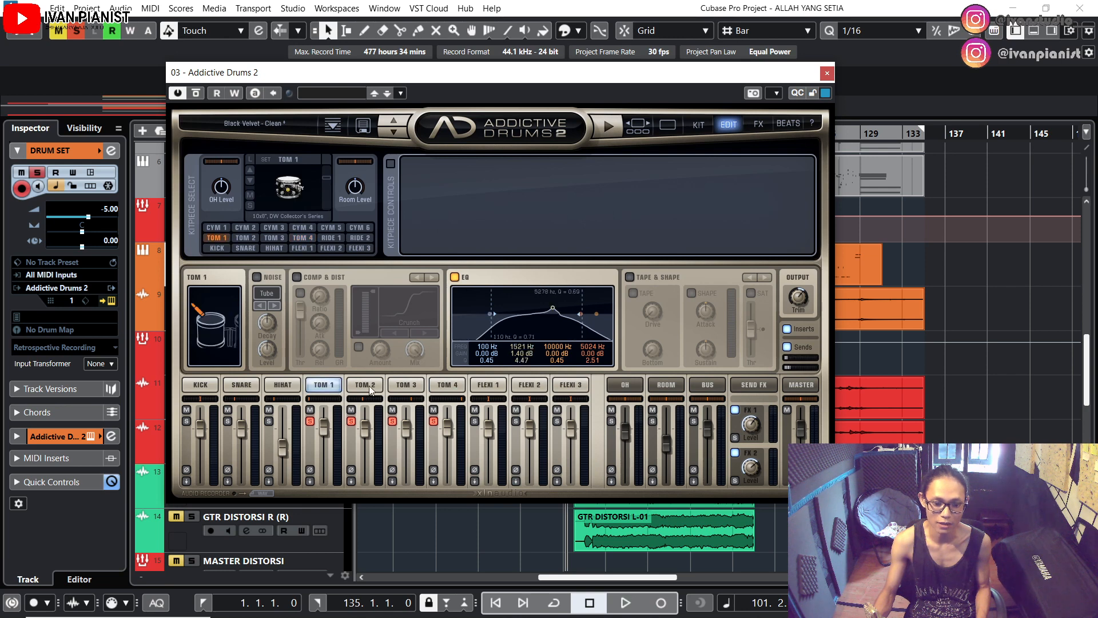
left_click(406, 386)
left_click(444, 386)
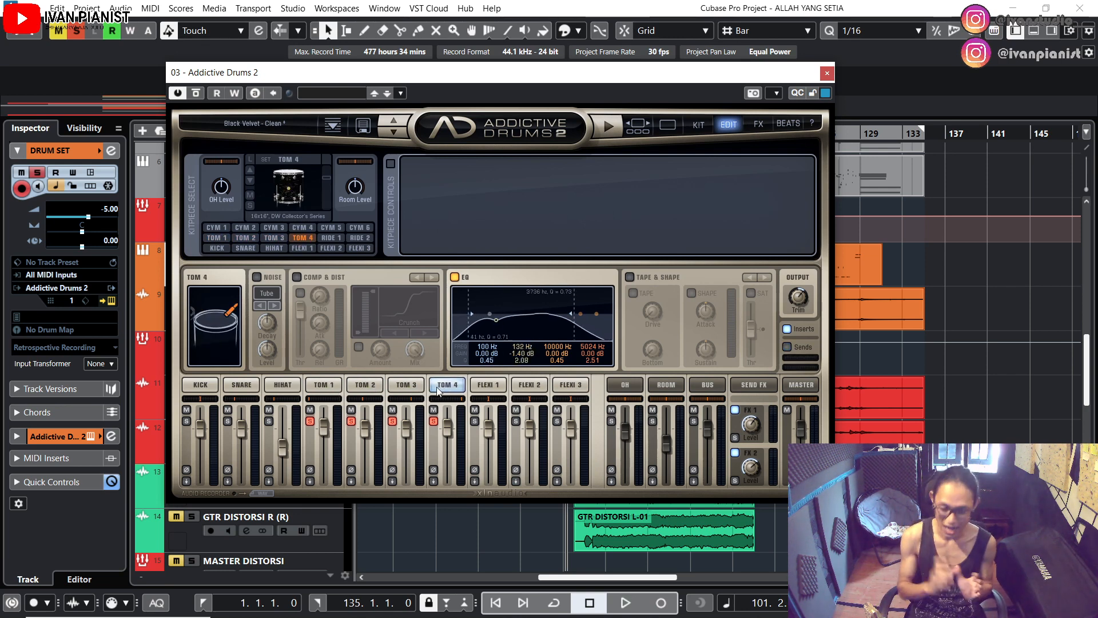
Step: Examine the snare and kick EQ curves and compare them with those of Toms 1 to 4
left_click(247, 386)
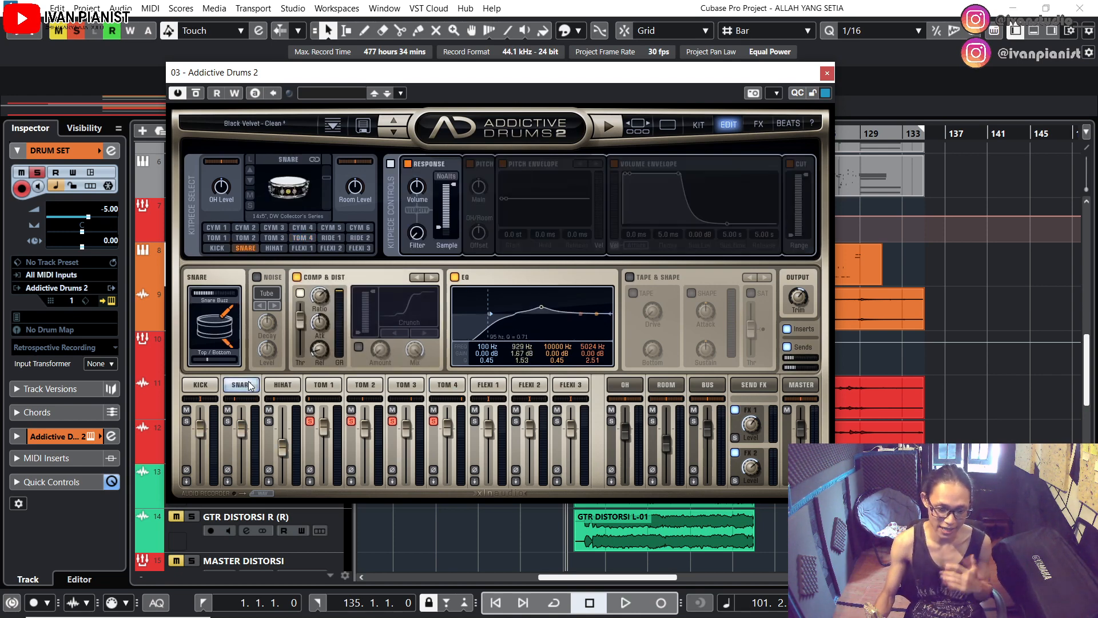
left_click(201, 386)
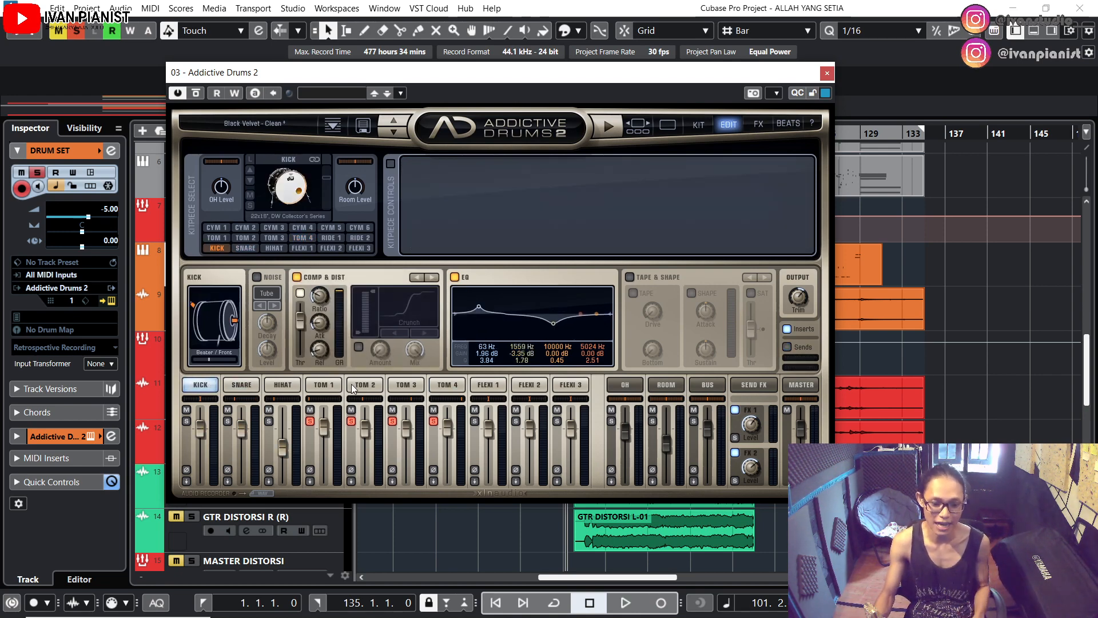
left_click(328, 386)
left_click(367, 386)
left_click(405, 386)
left_click(454, 386)
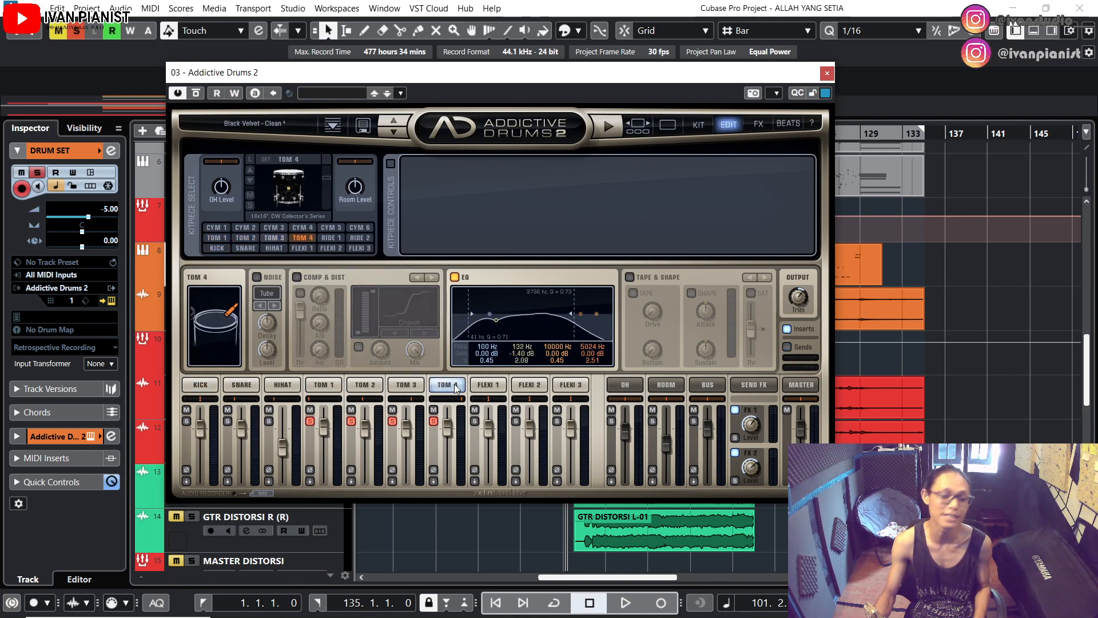
Step: Take Toms 1 to 4 out of solo and listen to the full drum kit
left_click(310, 421)
left_click(351, 420)
left_click(392, 421)
left_click(434, 421)
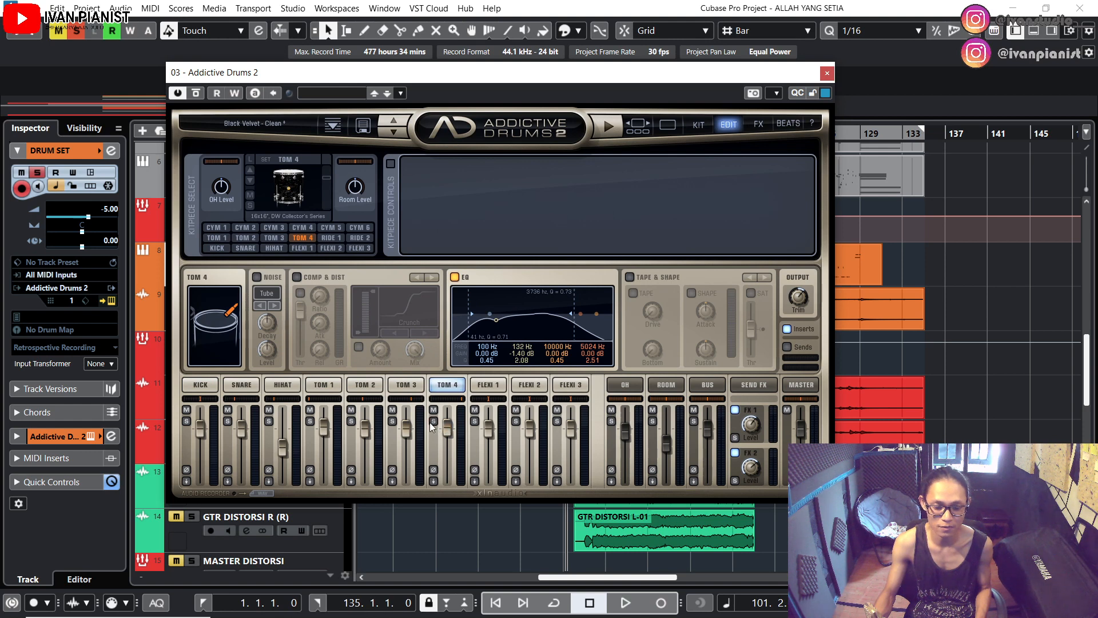
key("space")
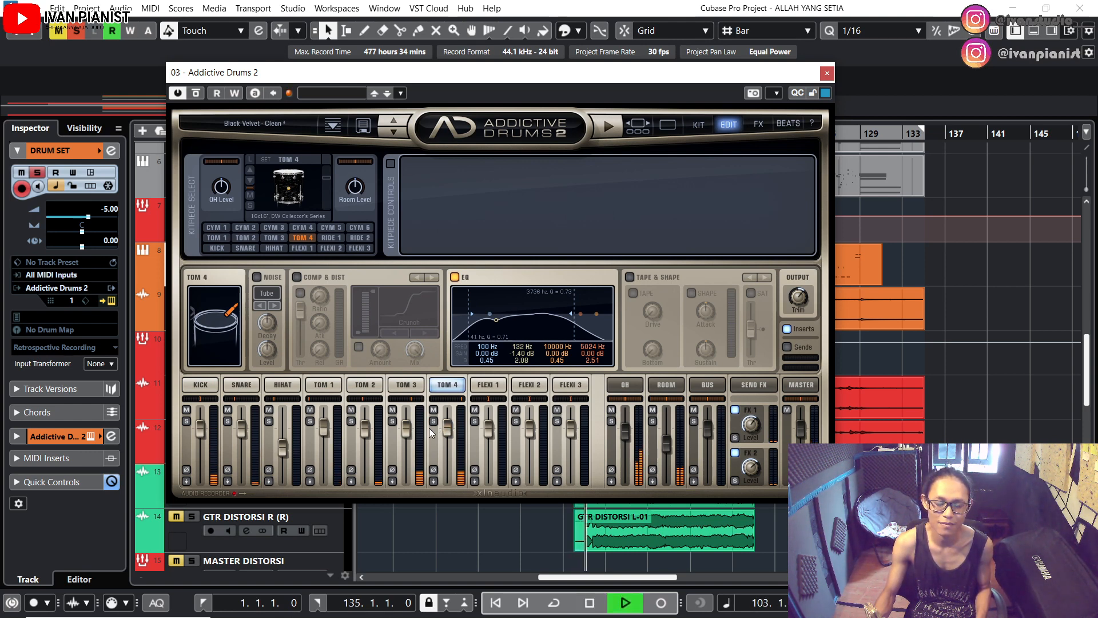
key("space")
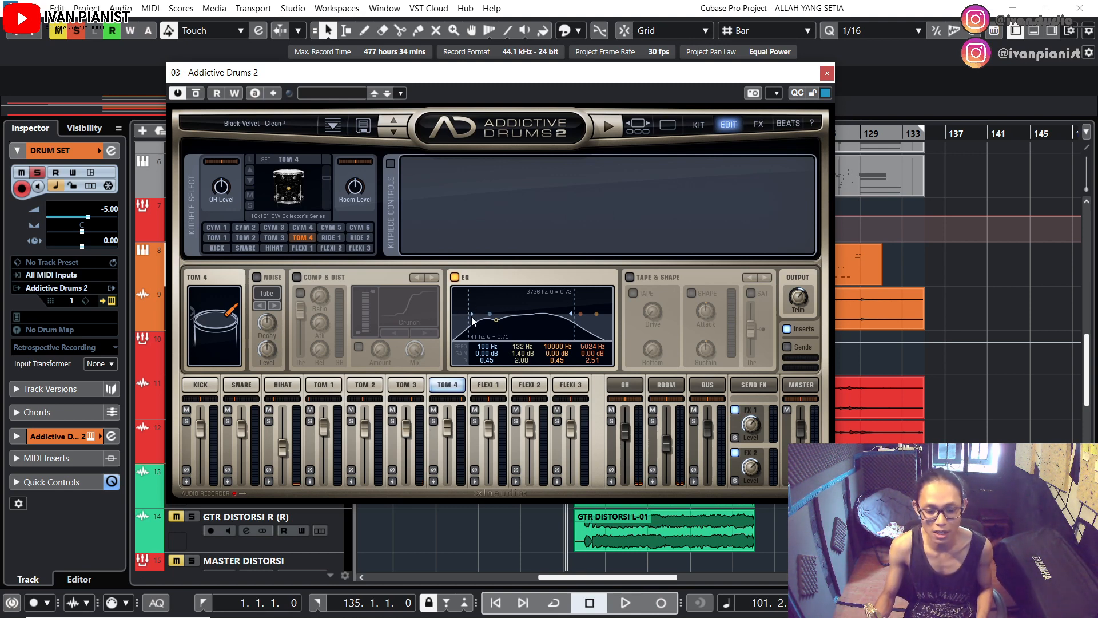
Step: Review the EQ curves of Toms 1 to 3 again, ending on the Tom 3 channel
left_click(356, 387)
left_click(394, 387)
left_click(336, 385)
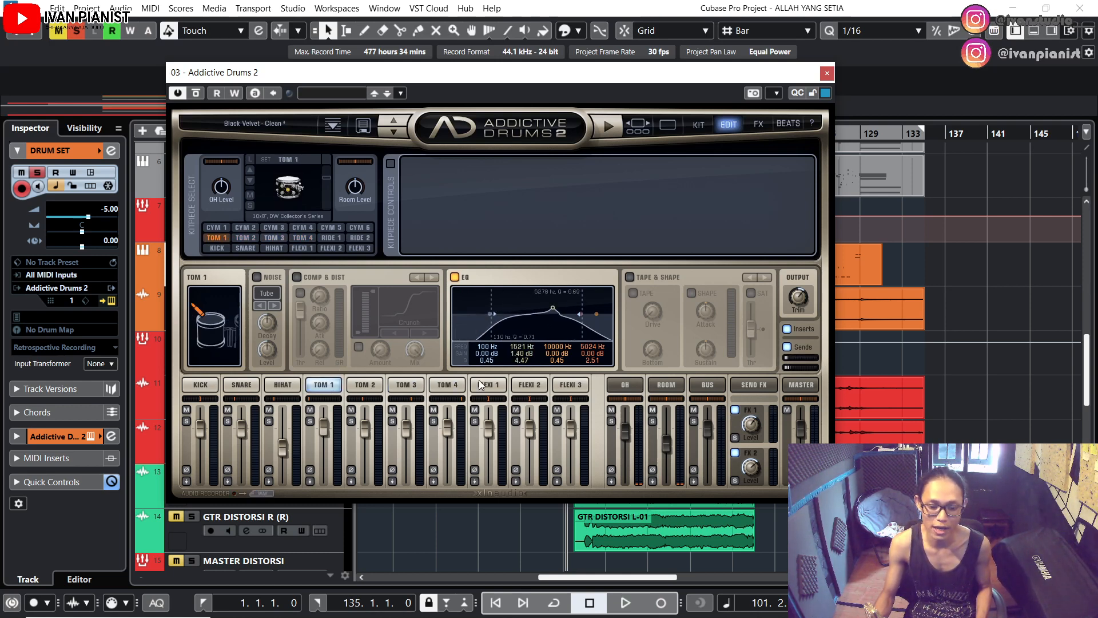
left_click(374, 385)
left_click(413, 386)
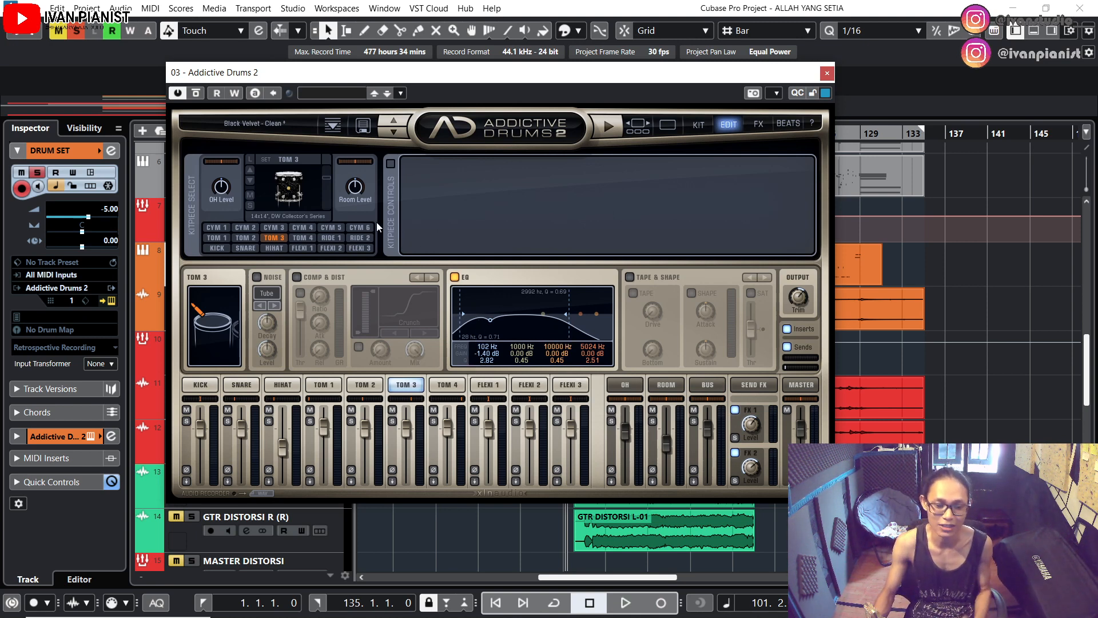
Step: Audition the Tom 3 drum several times to hear its sound on its own
left_click(293, 177)
left_click(294, 178)
left_click(294, 177)
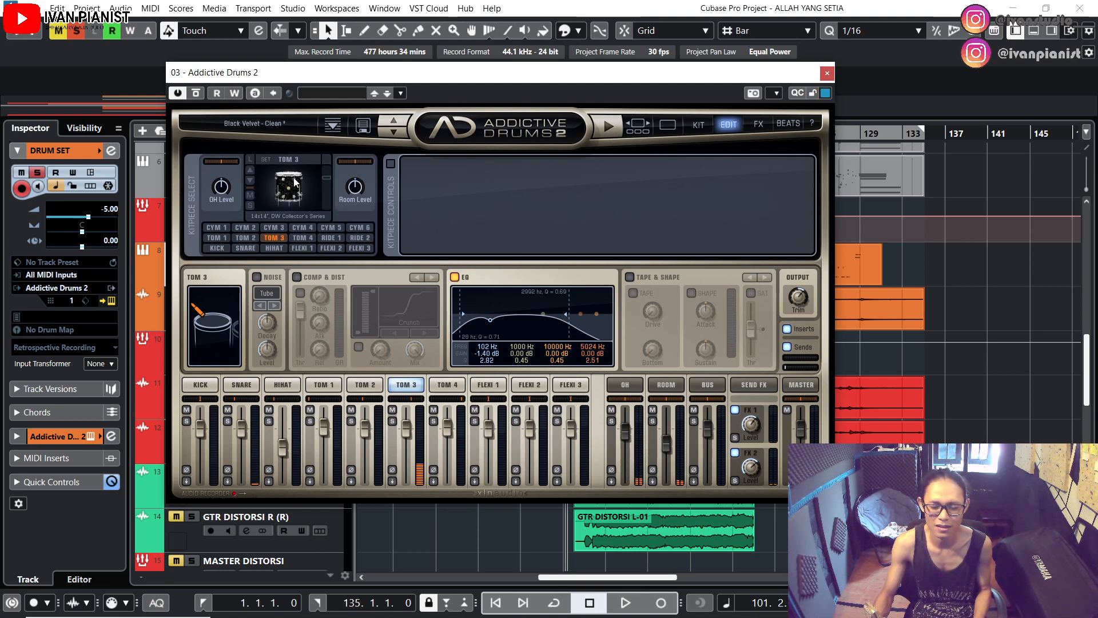
left_click(292, 179)
left_click(291, 179)
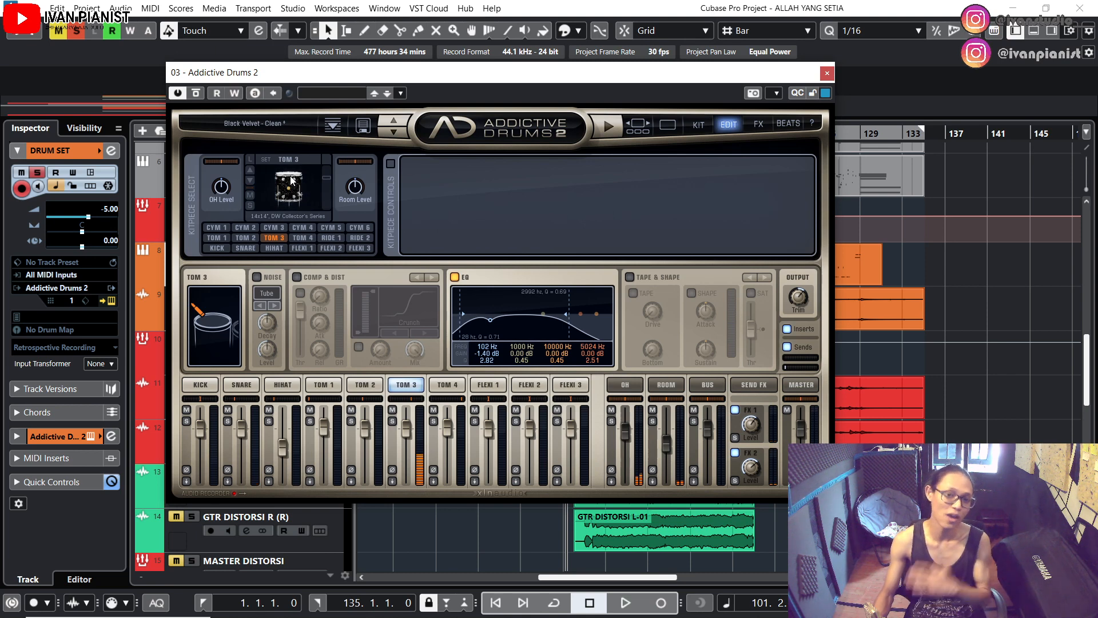
Step: Switch to Tom 1 and audition its drum several times for comparison with Tom 3
left_click(332, 388)
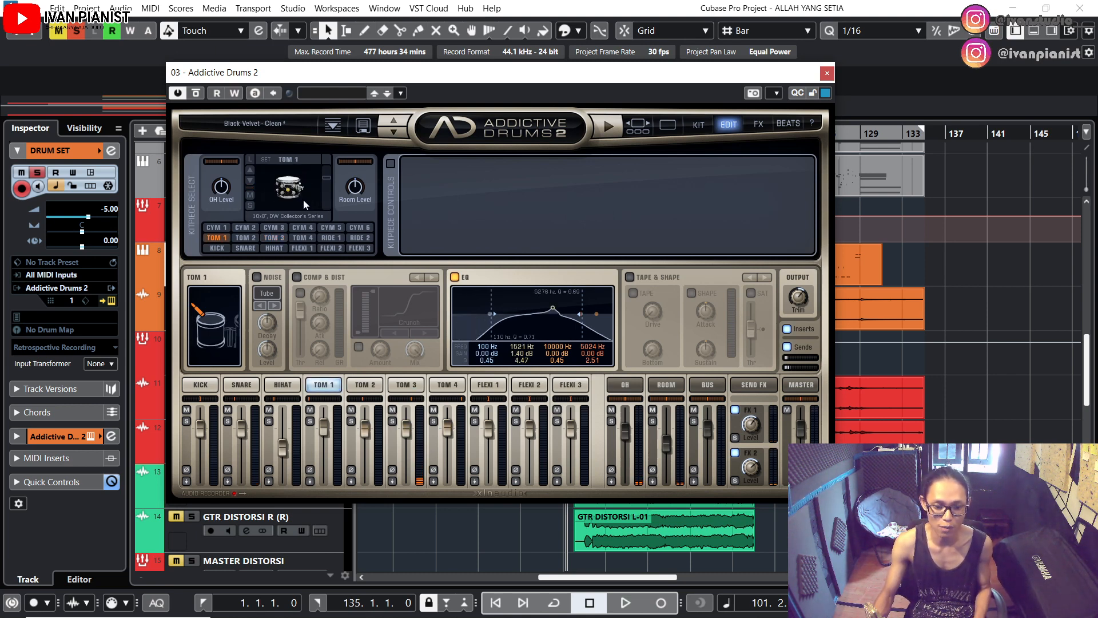
left_click(293, 187)
left_click(293, 187)
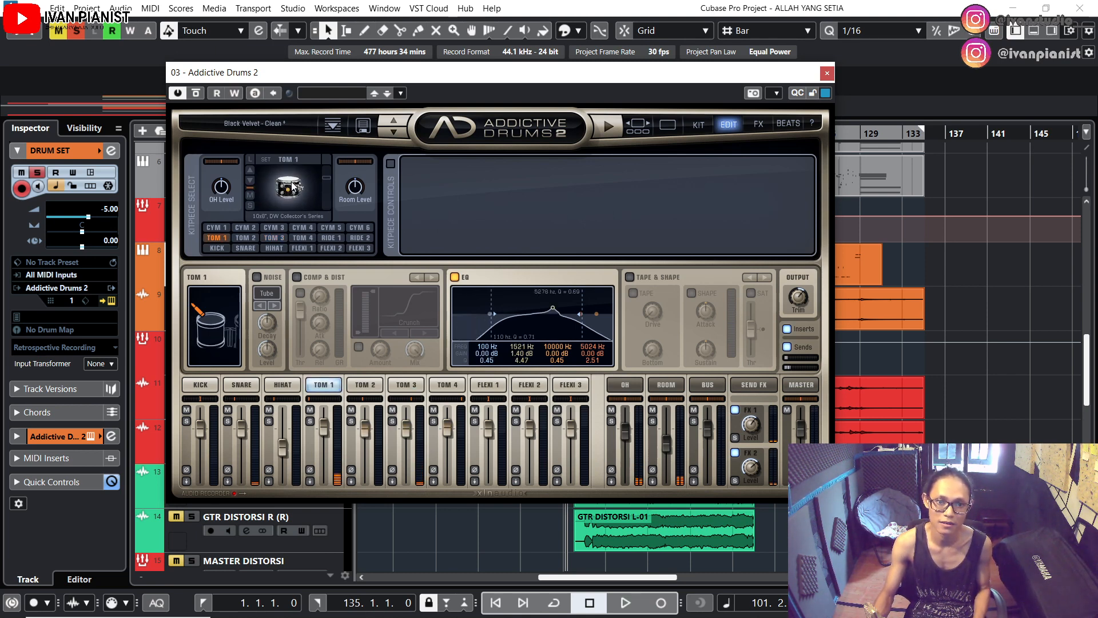
left_click(292, 187)
left_click(293, 188)
left_click(292, 188)
left_click(292, 188)
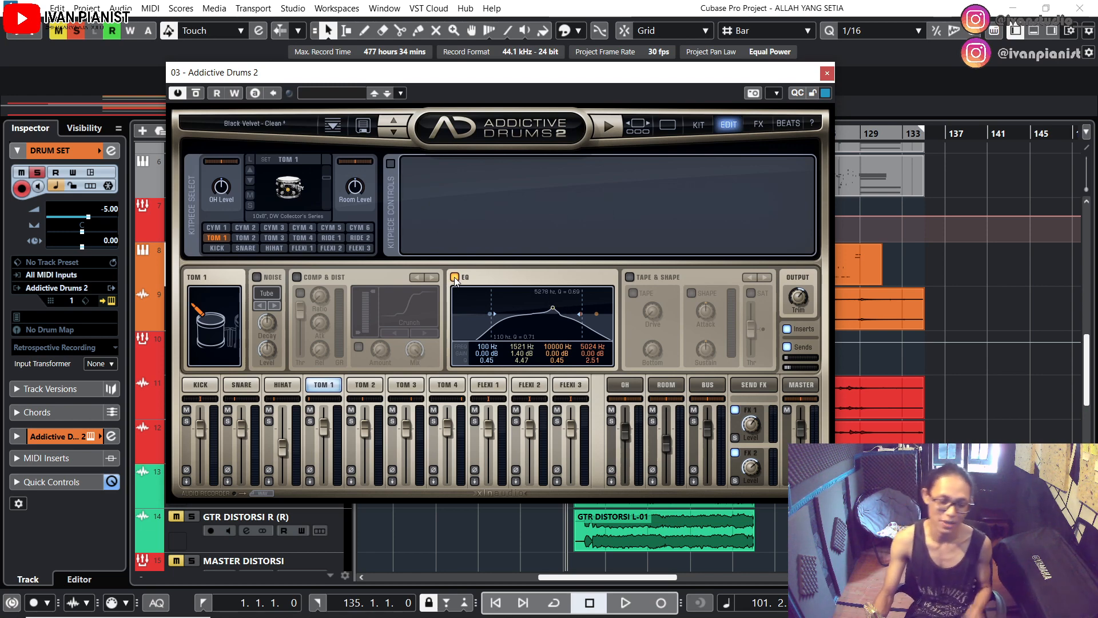
Step: Compare the snare and kick channel settings, ending on the kick channel
left_click(246, 386)
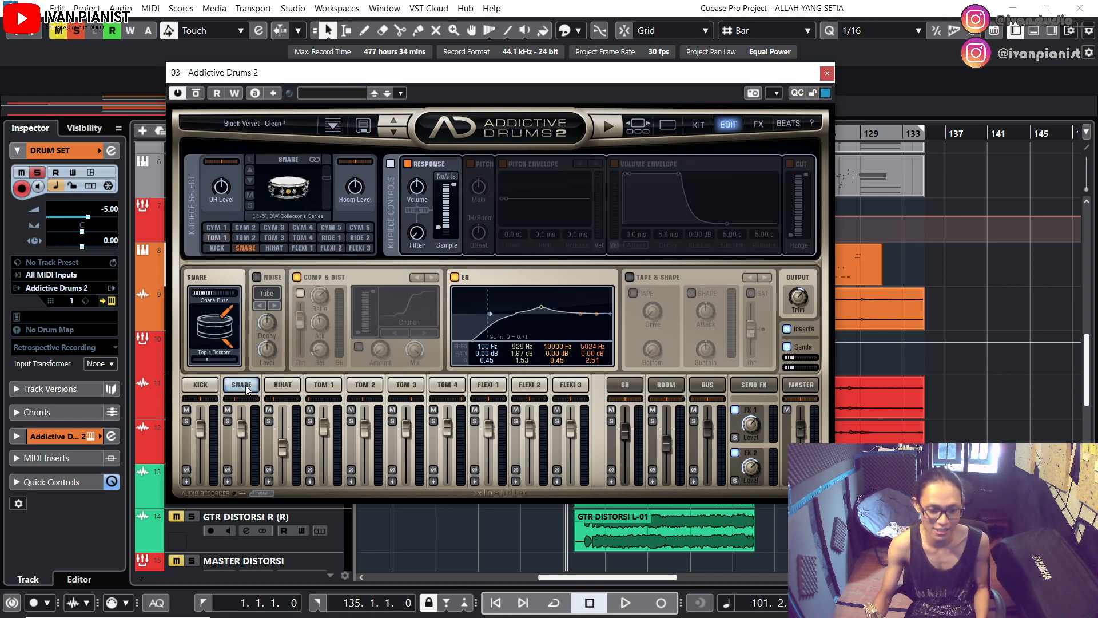
left_click(208, 391)
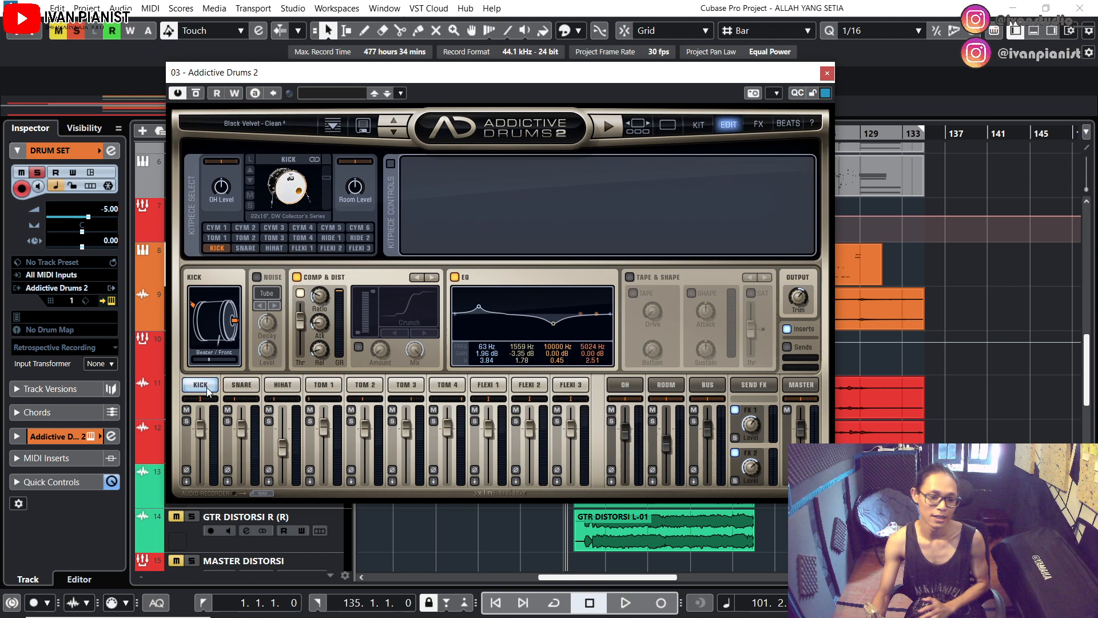
left_click(240, 387)
left_click(207, 387)
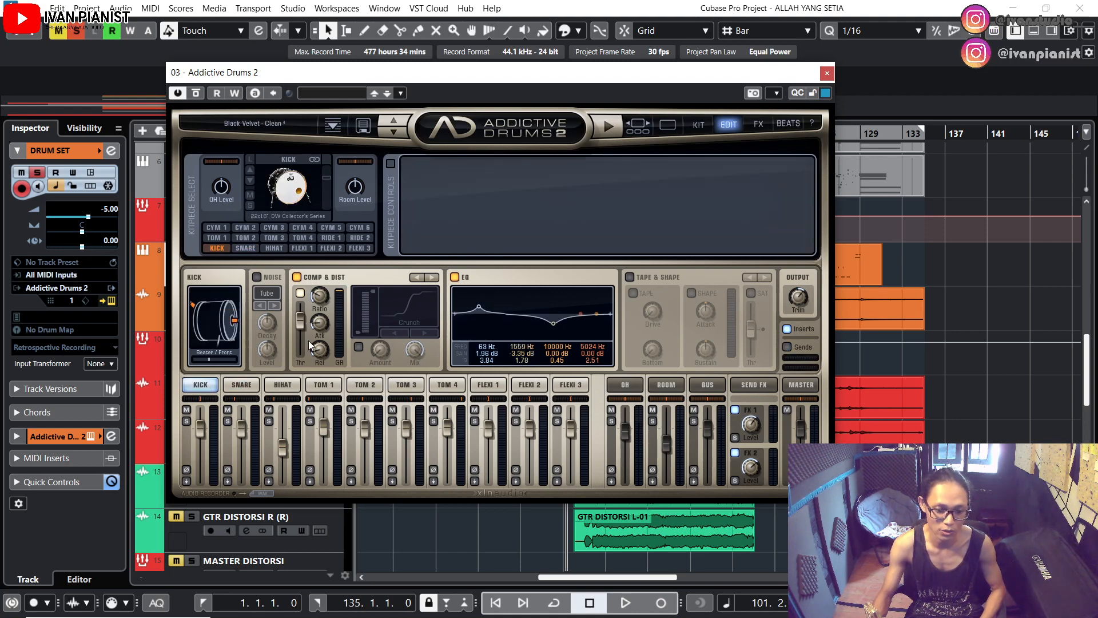
Step: Solo the kick during playback, check its compressor ratio, and play it again
key("space")
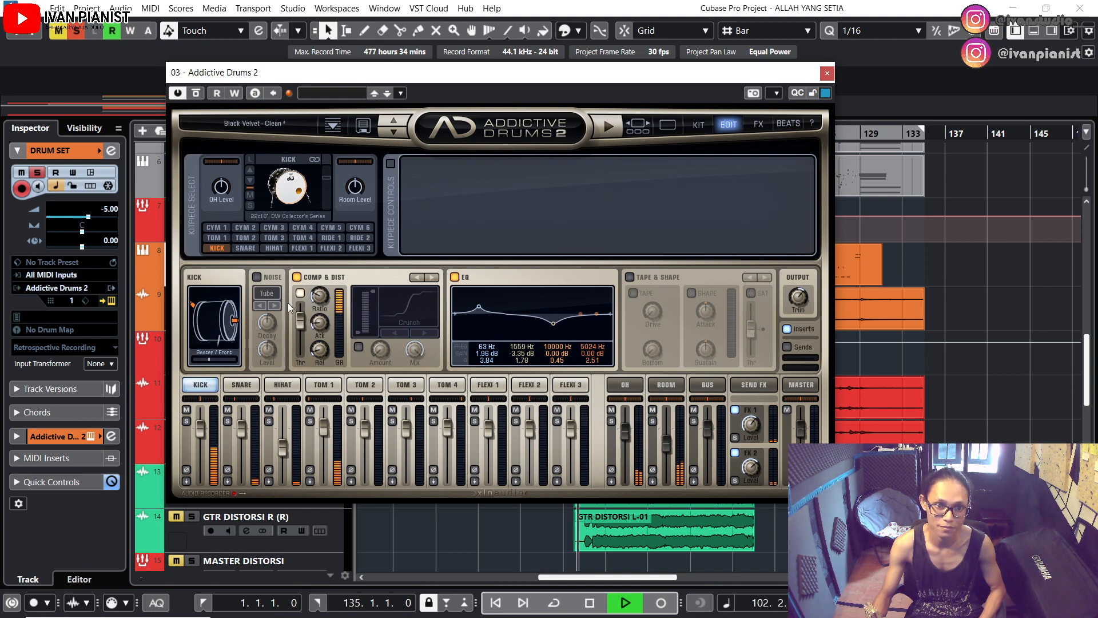
left_click(186, 421)
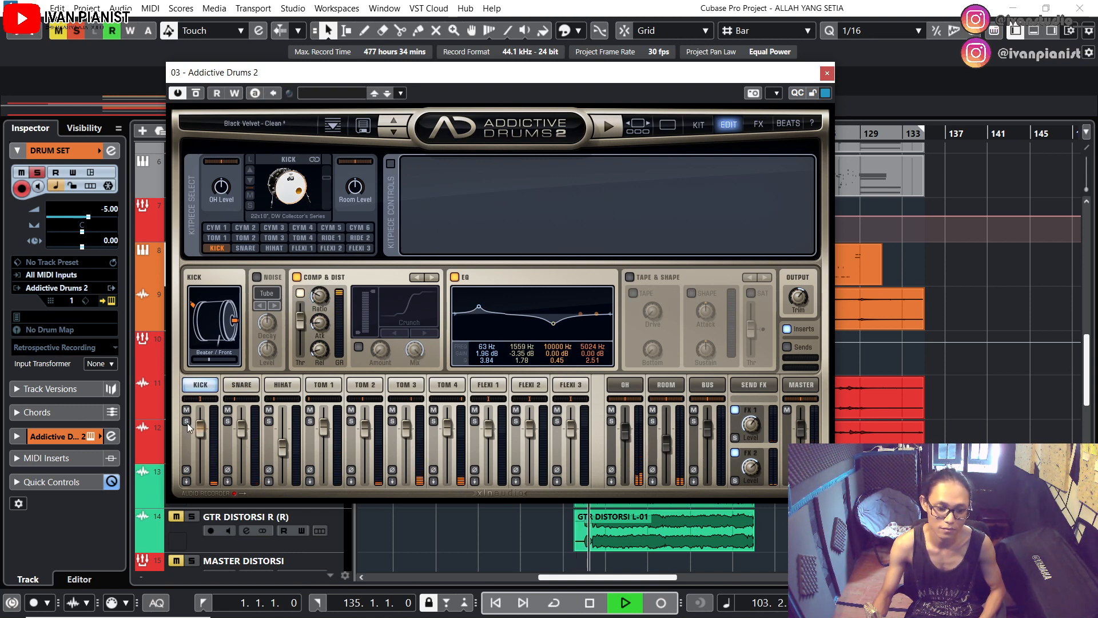
key("space")
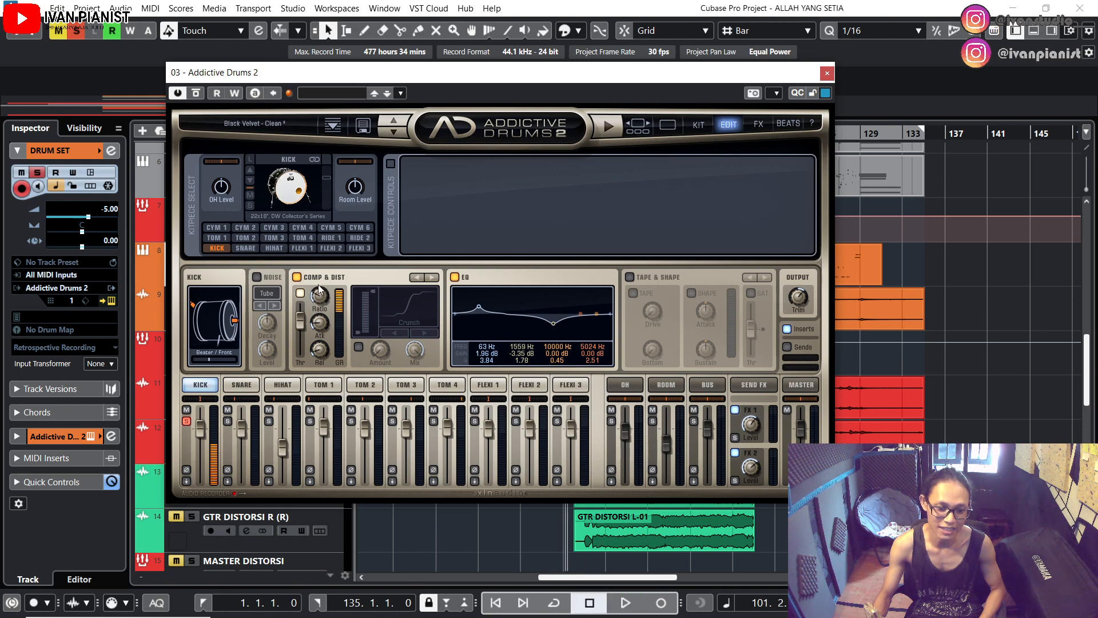
mouse_move(318, 299)
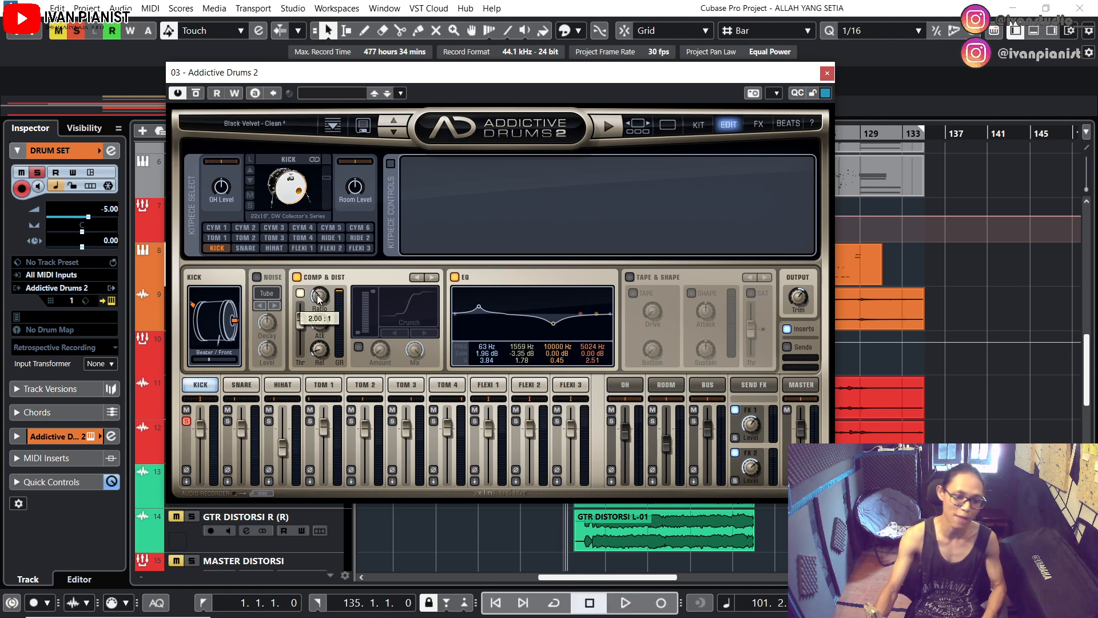
key("space")
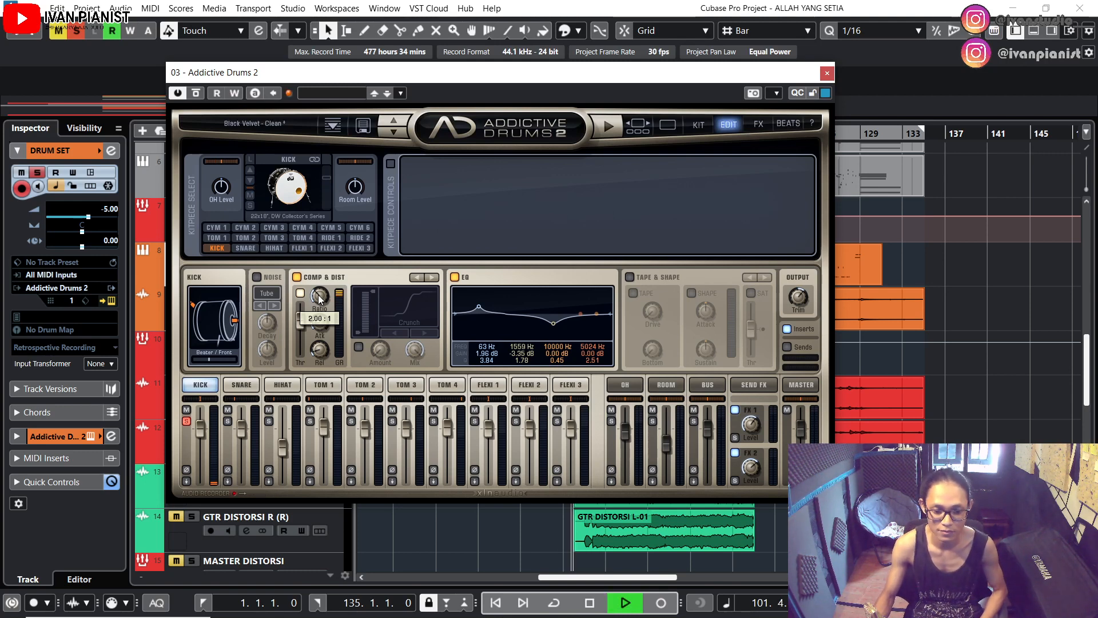
Step: Set the kick compressor's attack to 0.48 ms and play the soloed kick to hear the change
key("space")
mouse_move(321, 325)
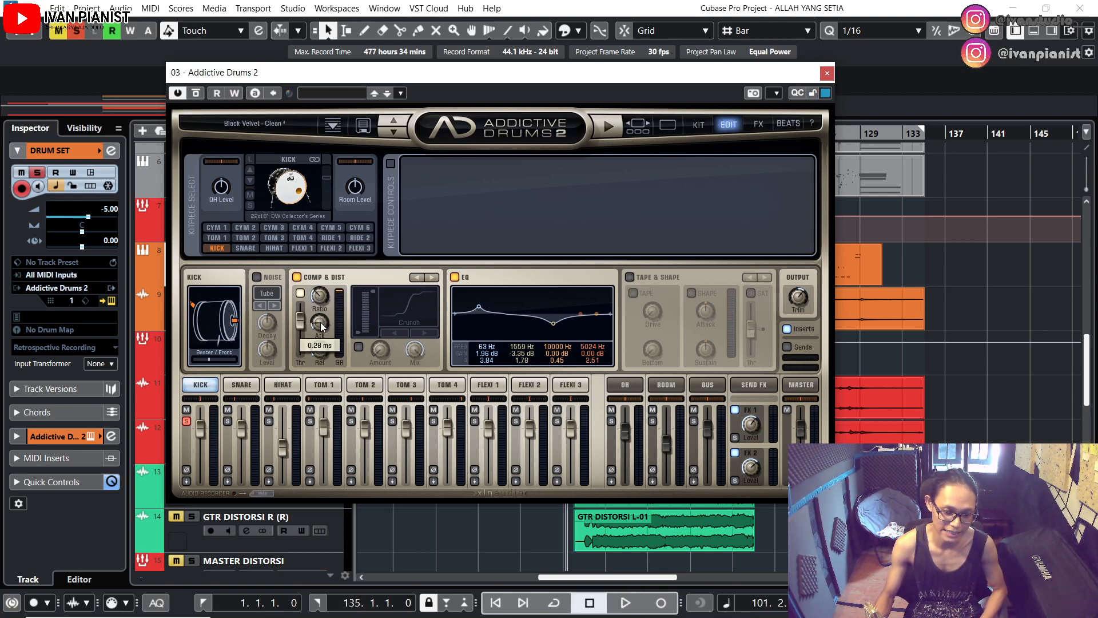
left_click_drag(321, 326, 321, 320)
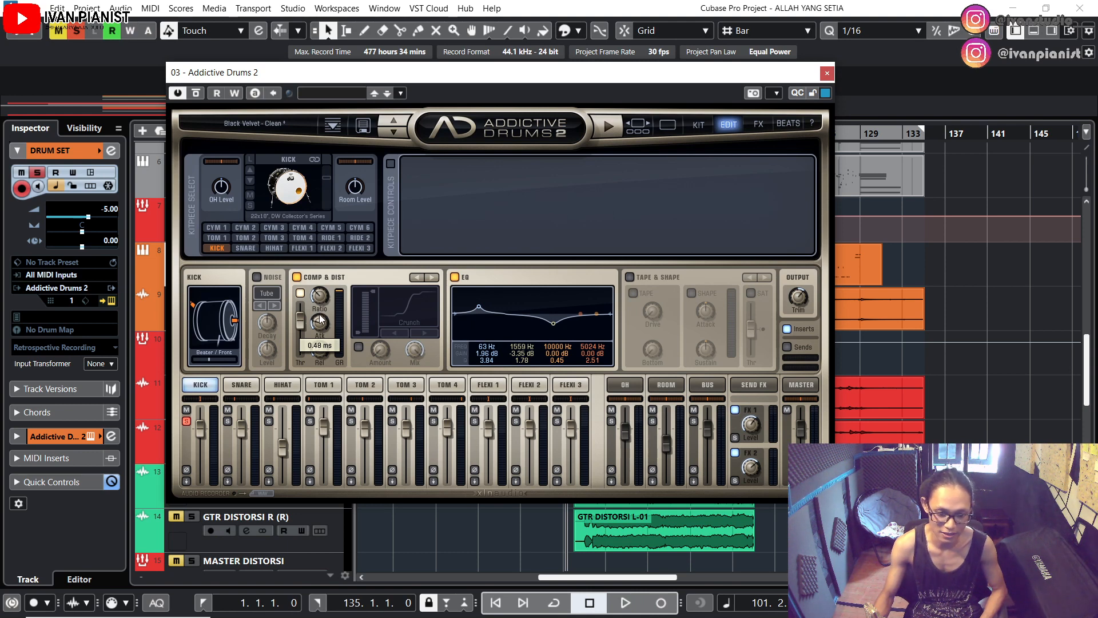
key("space")
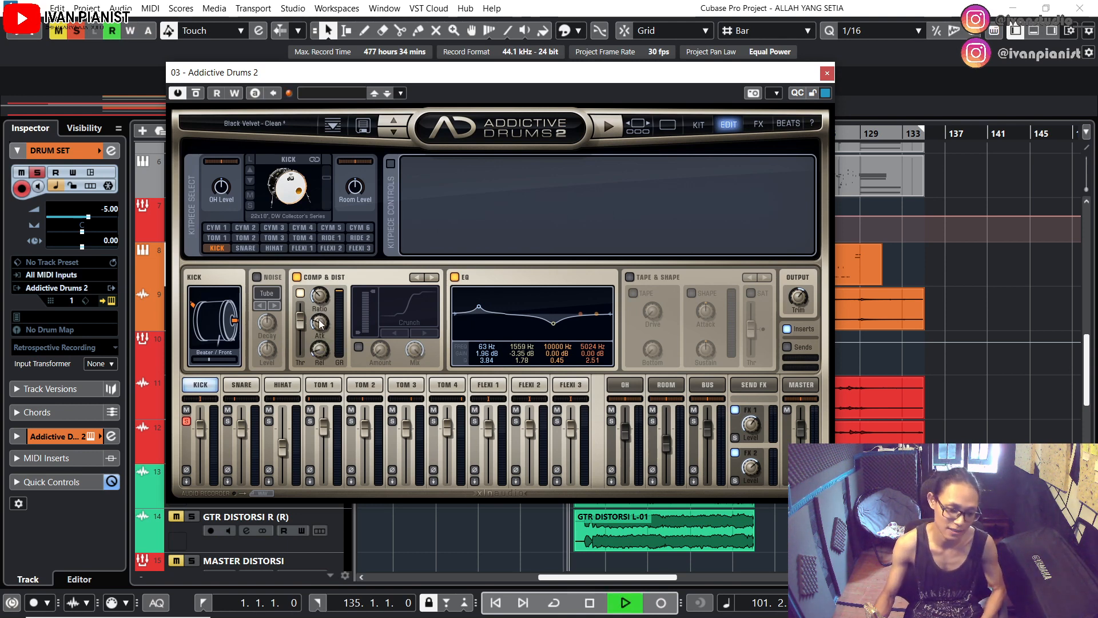
key("space")
Step: Set the kick compressor's release to 11.77 ms and play the soloed kick twice
left_click_drag(320, 347, 321, 355)
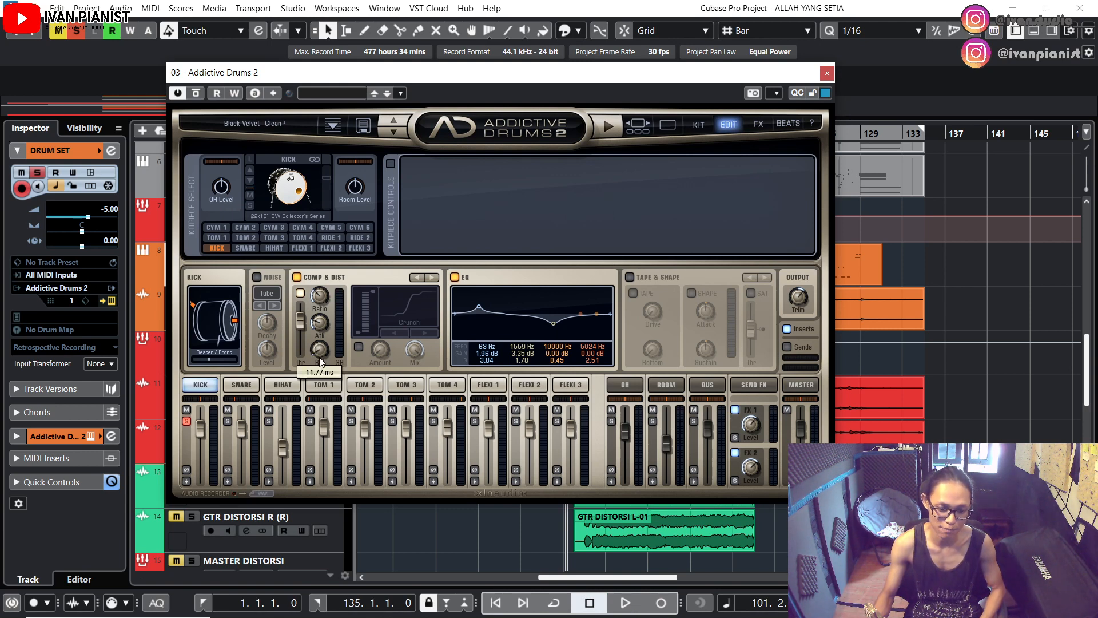
key("space")
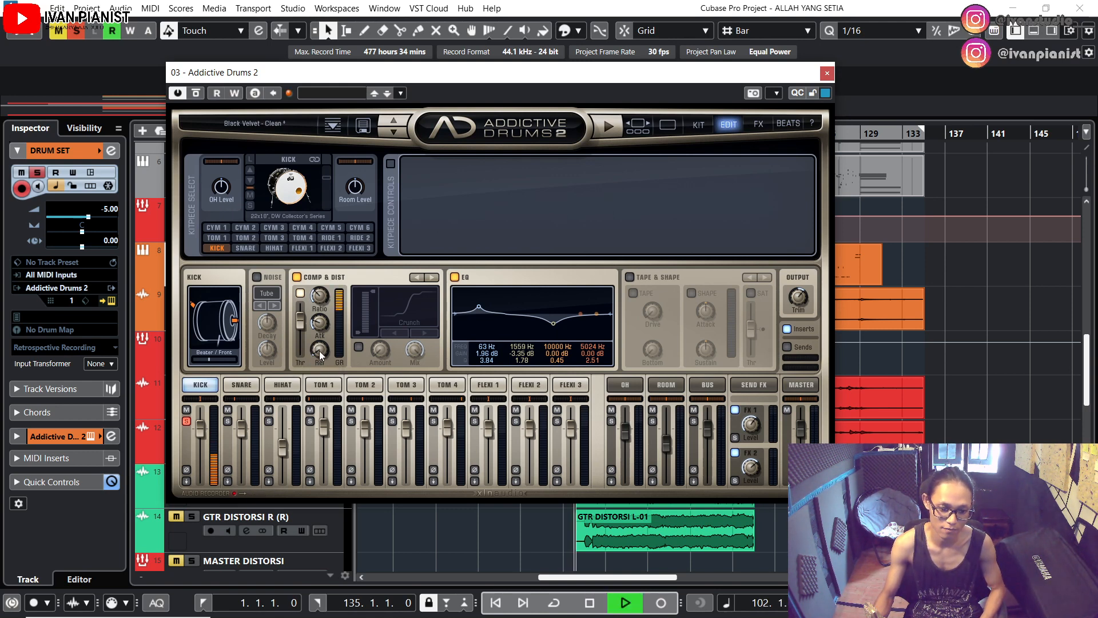
key("space")
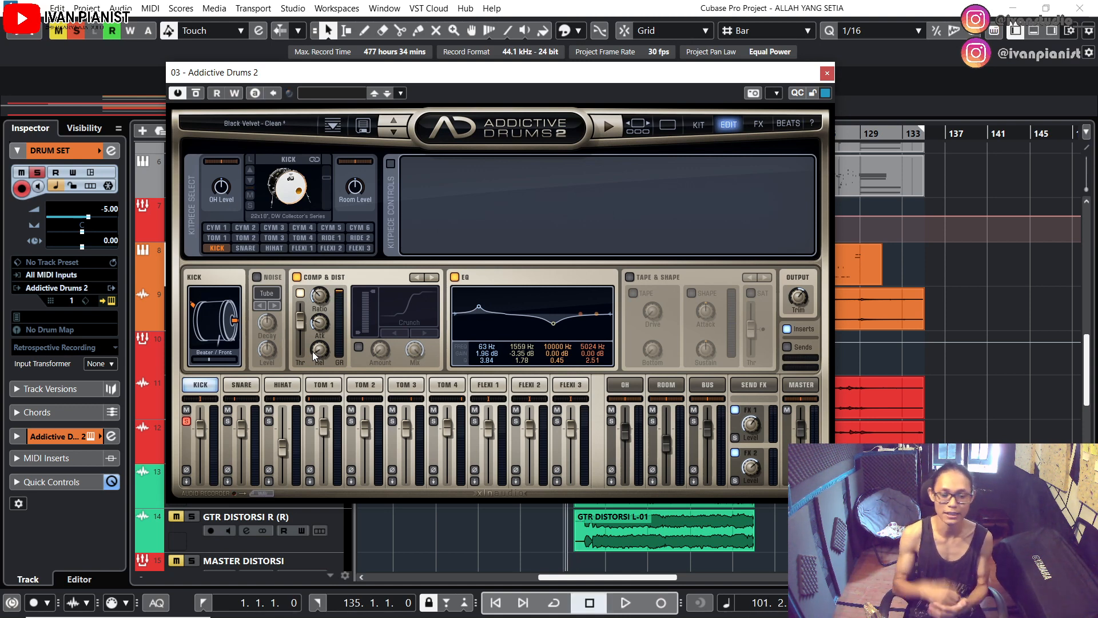
key("space")
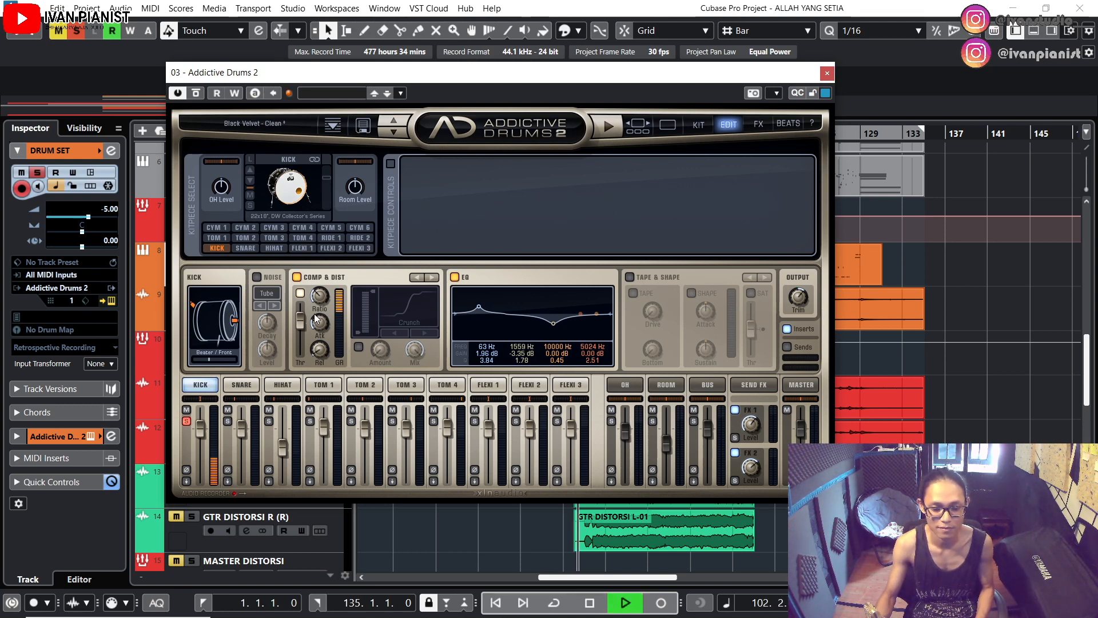
key("space")
Step: Lower the kick compressor's threshold to -38.11 dB and audition the heavier compression
left_click_drag(300, 318, 301, 348)
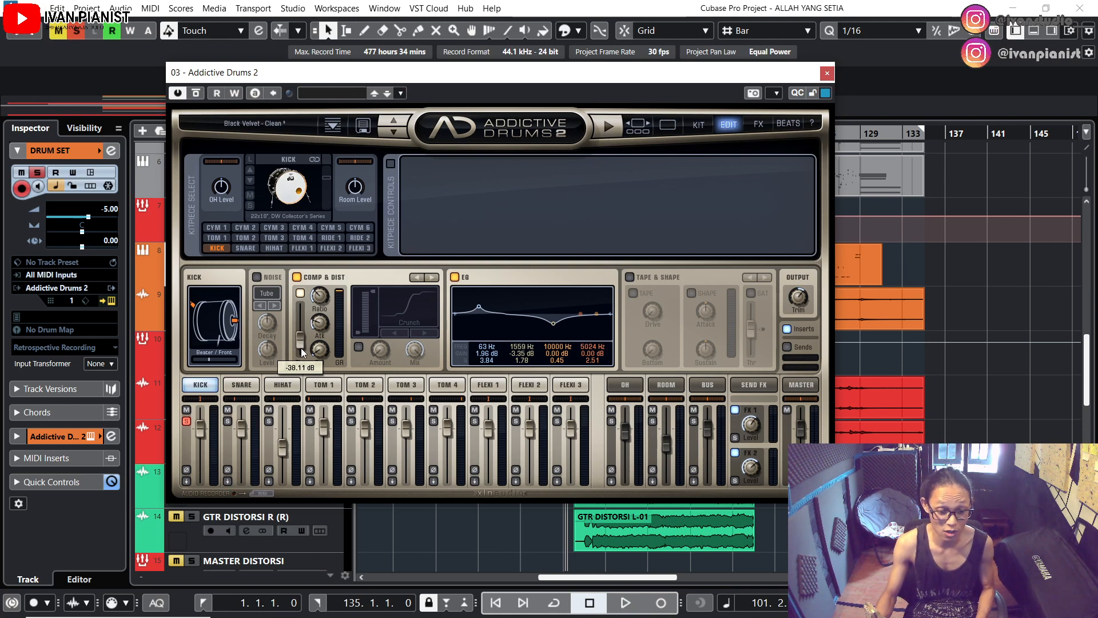
key("space")
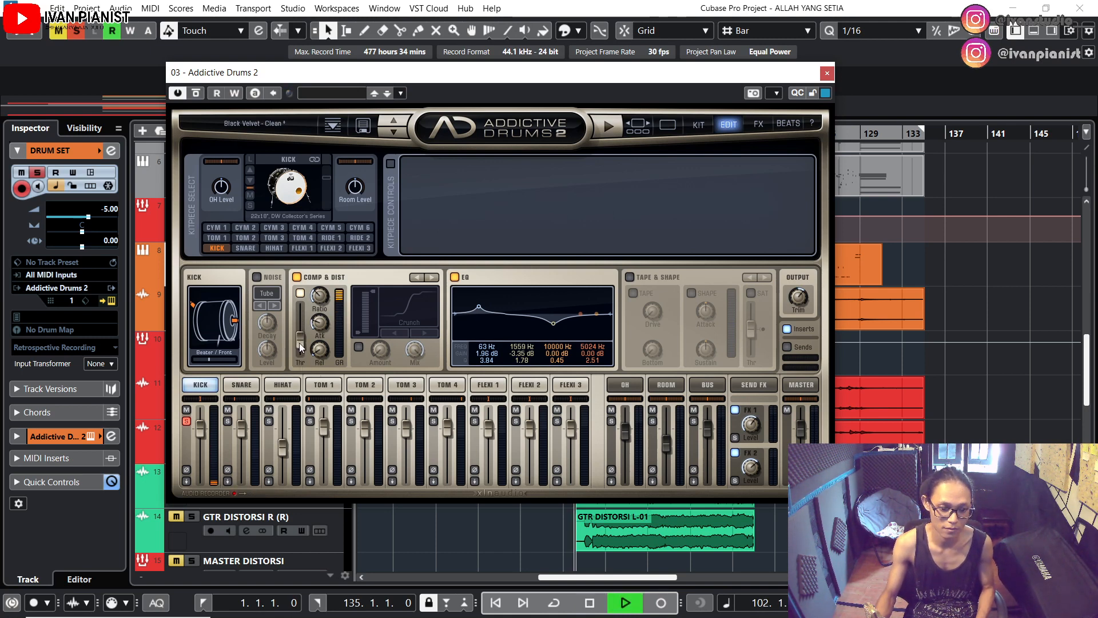
key("space")
Step: Raise the kick compressor's threshold back near its earlier moderate level, fine-tuning it while auditioning the kick
mouse_move(300, 340)
left_click_drag(299, 340, 296, 320)
key("space")
key("space")
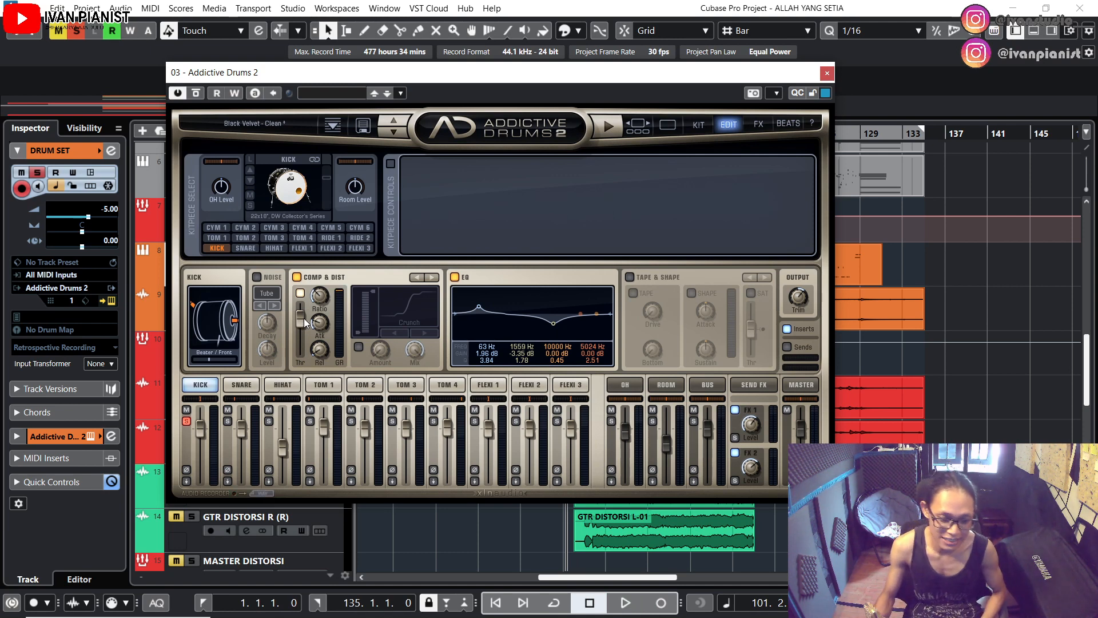
left_click_drag(298, 319, 298, 319)
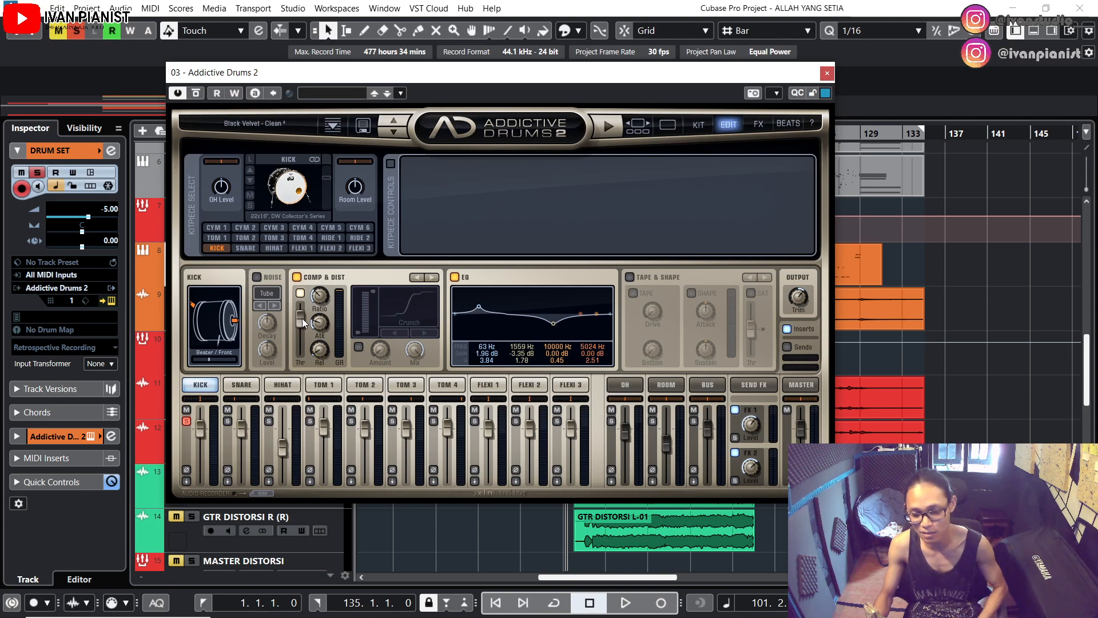
key("space")
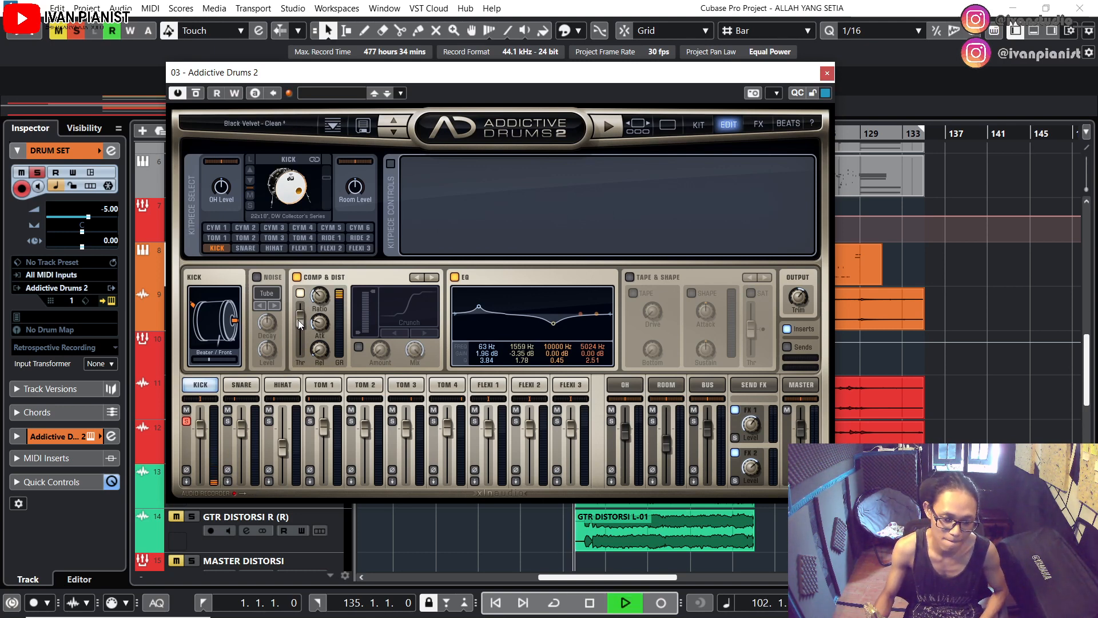
left_click_drag(297, 321, 299, 323)
key("space")
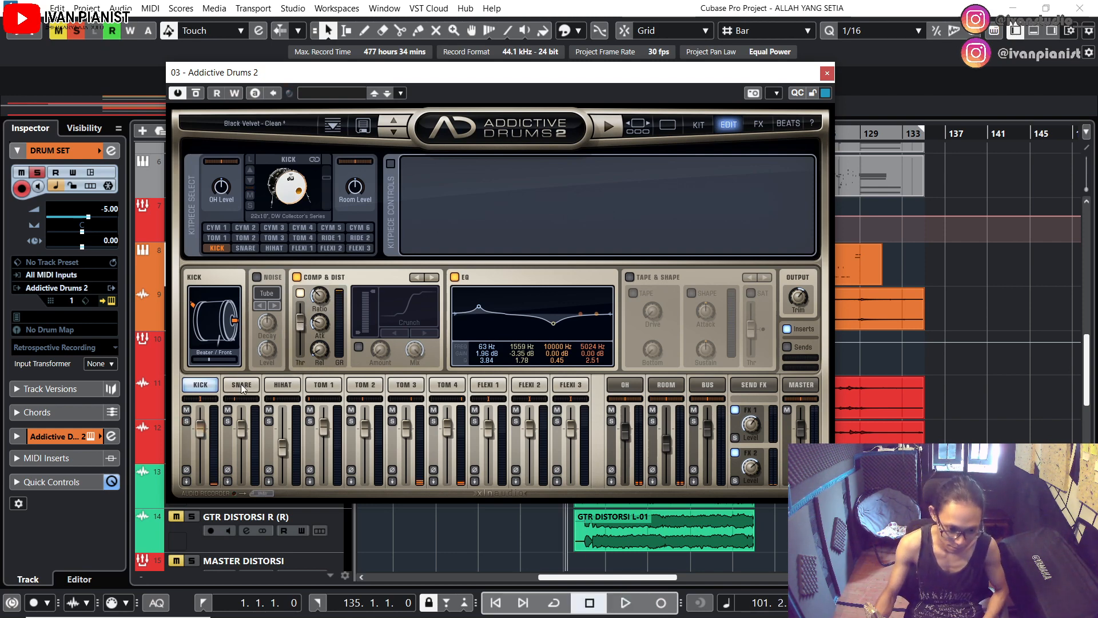
Step: Switch to the snare channel, solo it, and play it while checking its compressor settings
left_click(242, 385)
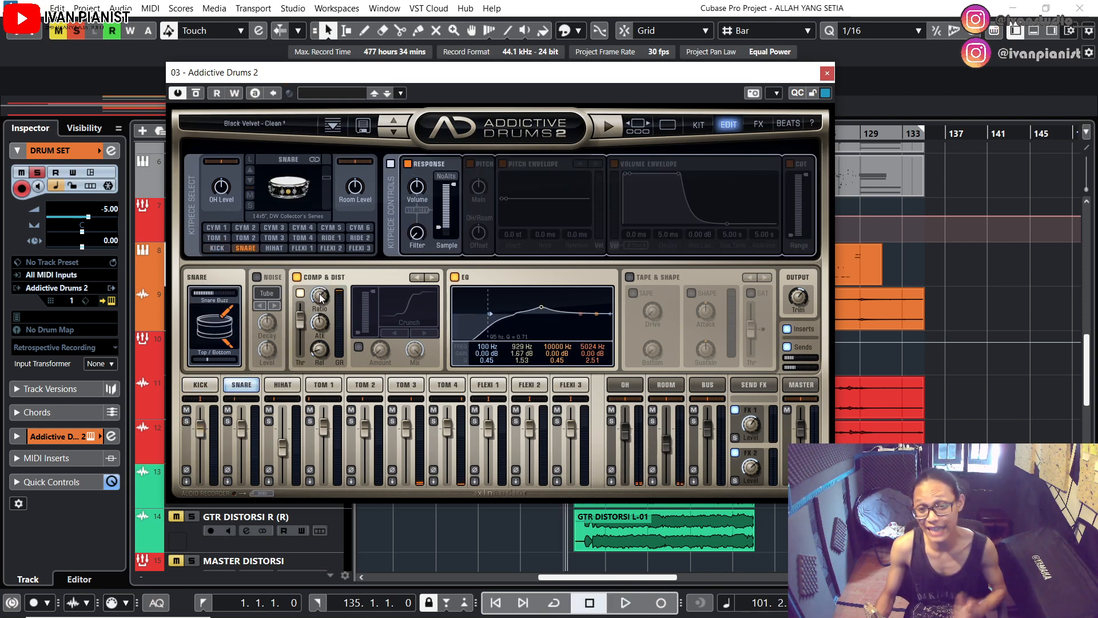
left_click(227, 421)
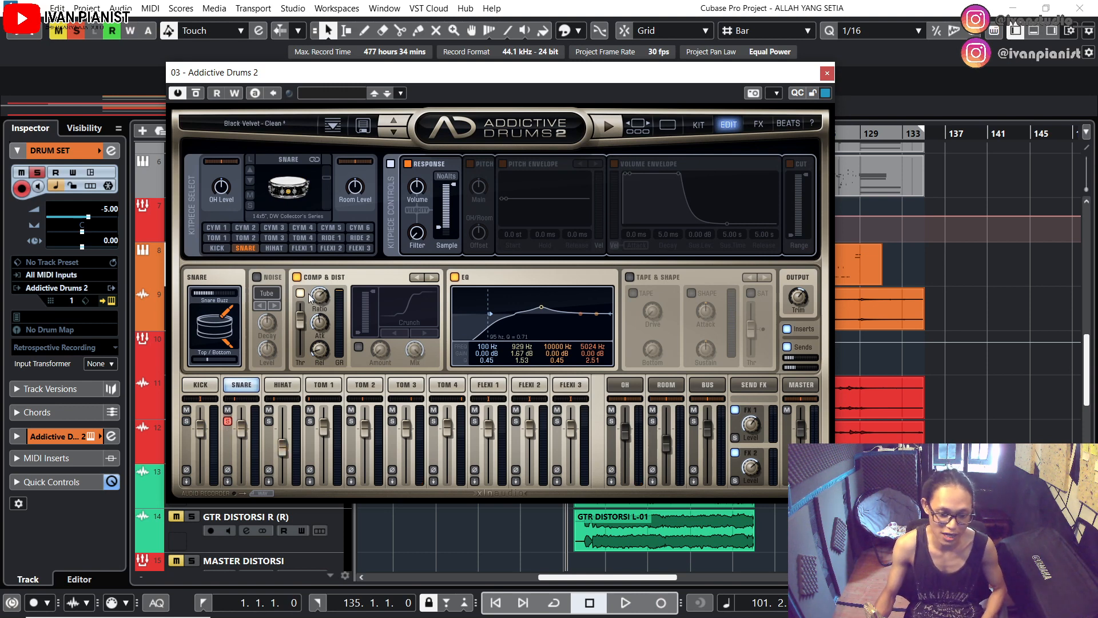
key("space")
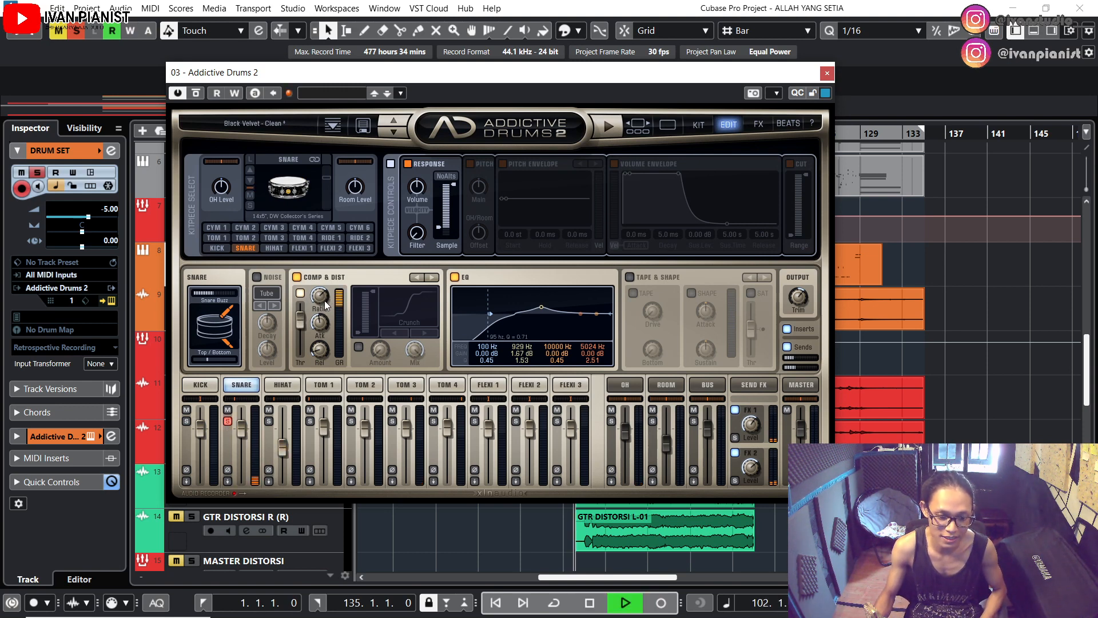
key("space")
mouse_move(322, 324)
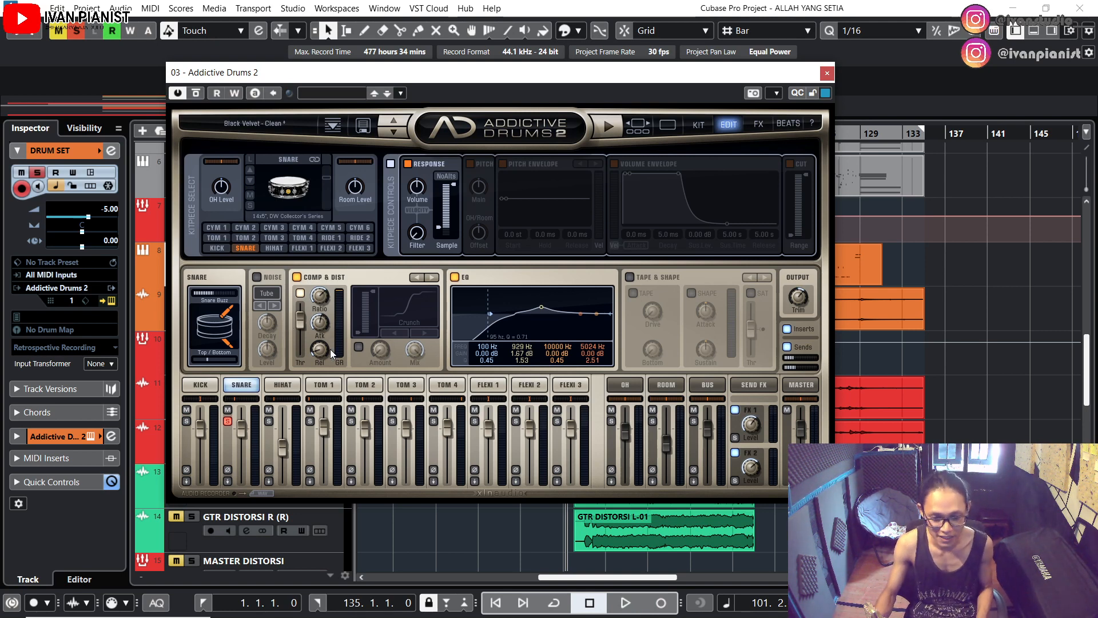
Step: Raise the snare compressor's threshold to 0.00 dB during playback to hear the snare's response
key("space")
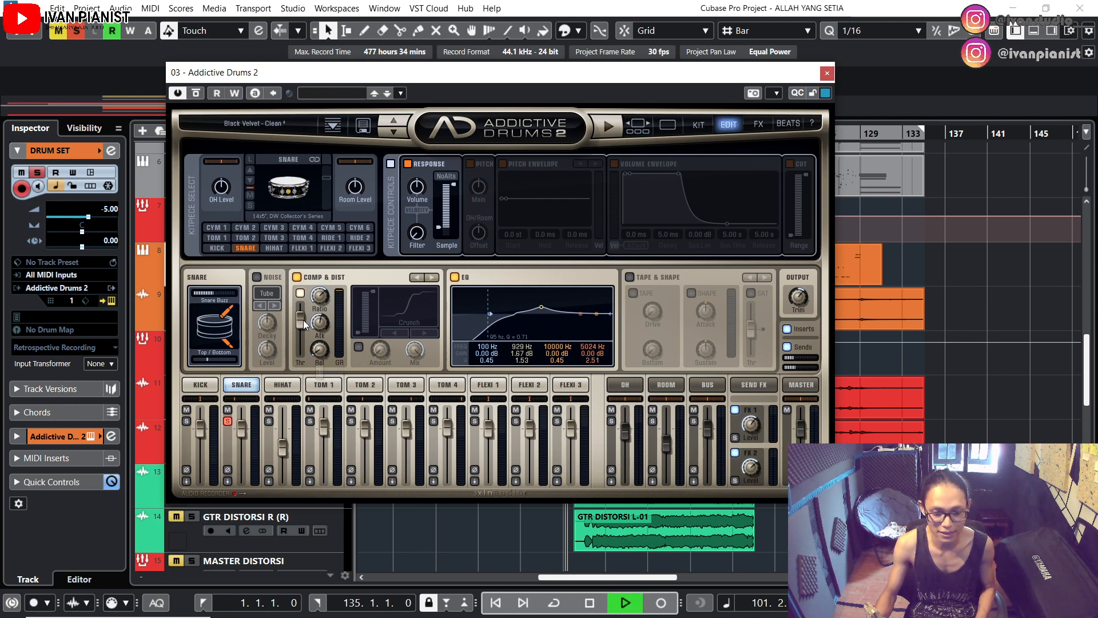
left_click_drag(303, 320, 300, 326)
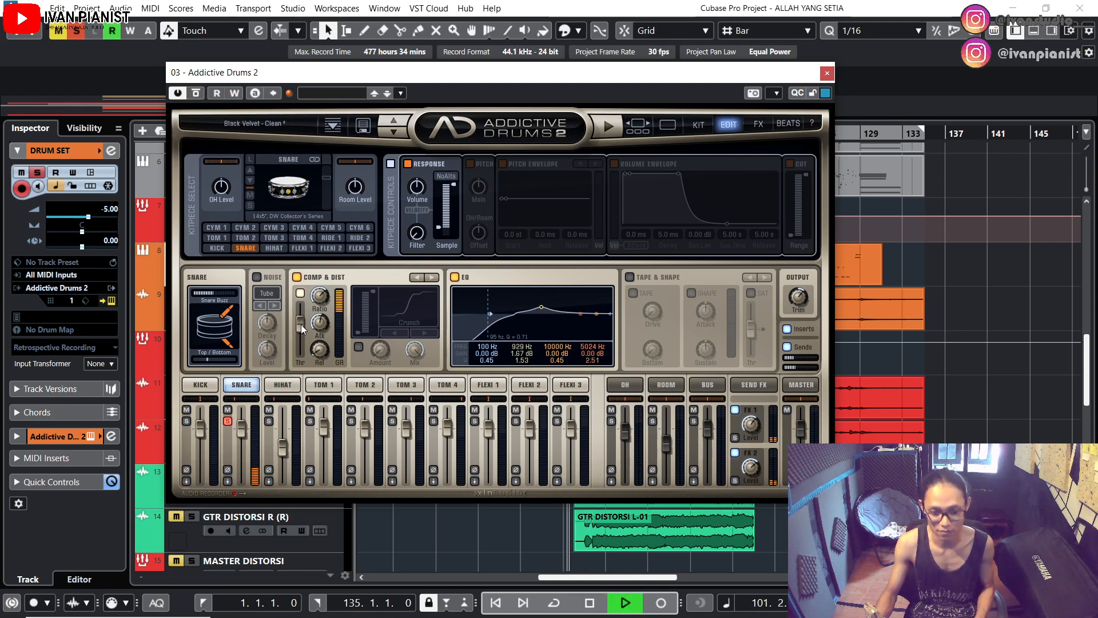
left_click_drag(301, 324, 301, 302)
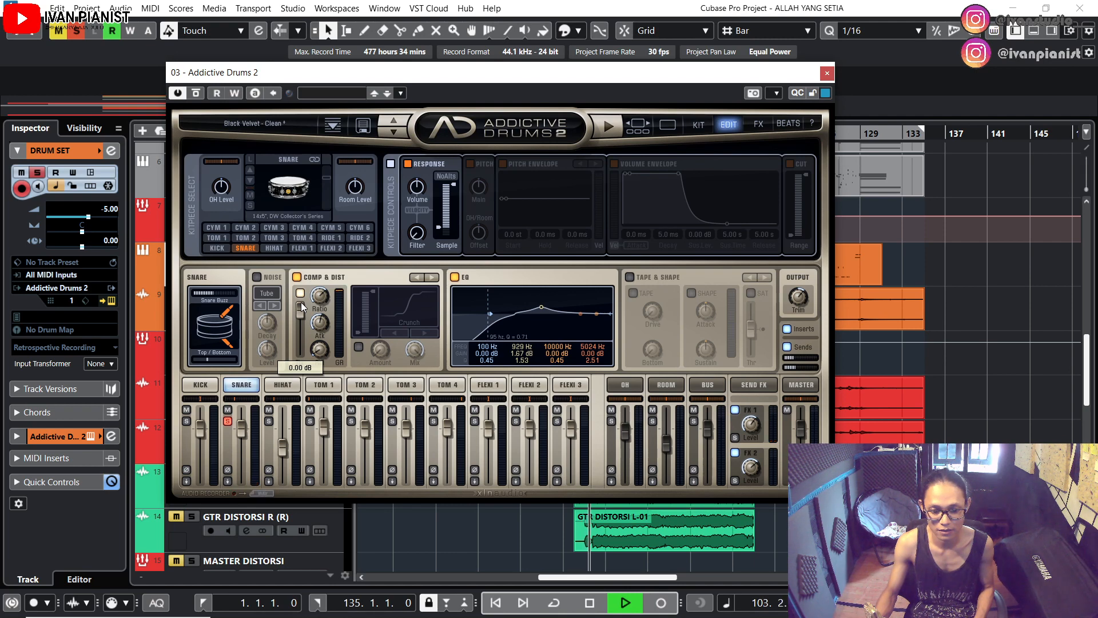
key("space")
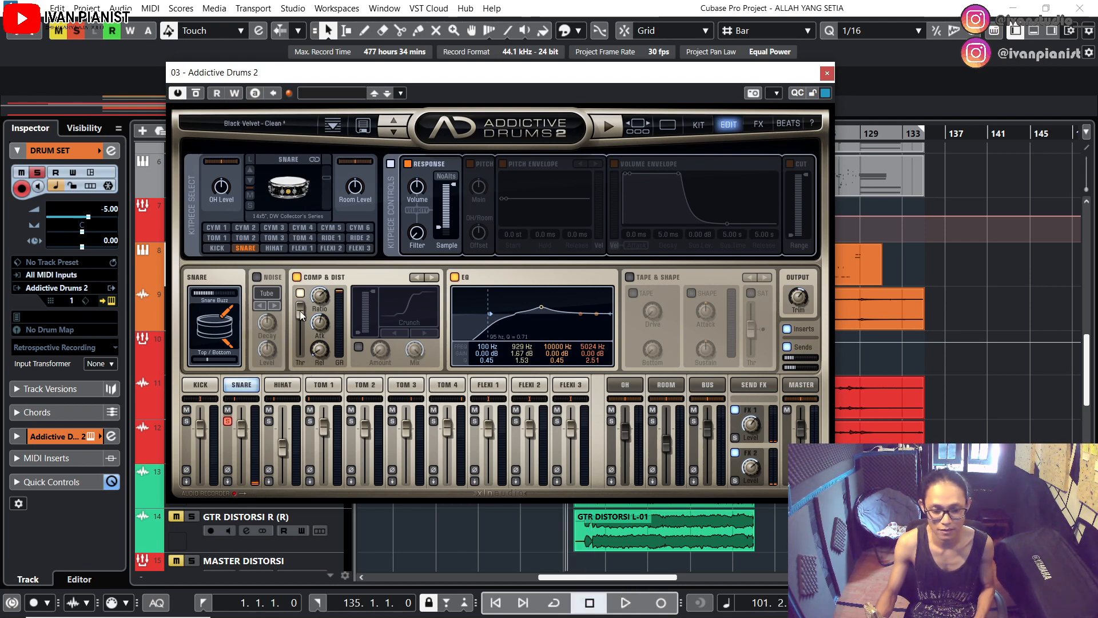
Step: Lower the snare compressor's threshold in stages toward its minimum while auditioning the soloed snare
left_click_drag(300, 311, 302, 333)
key("space")
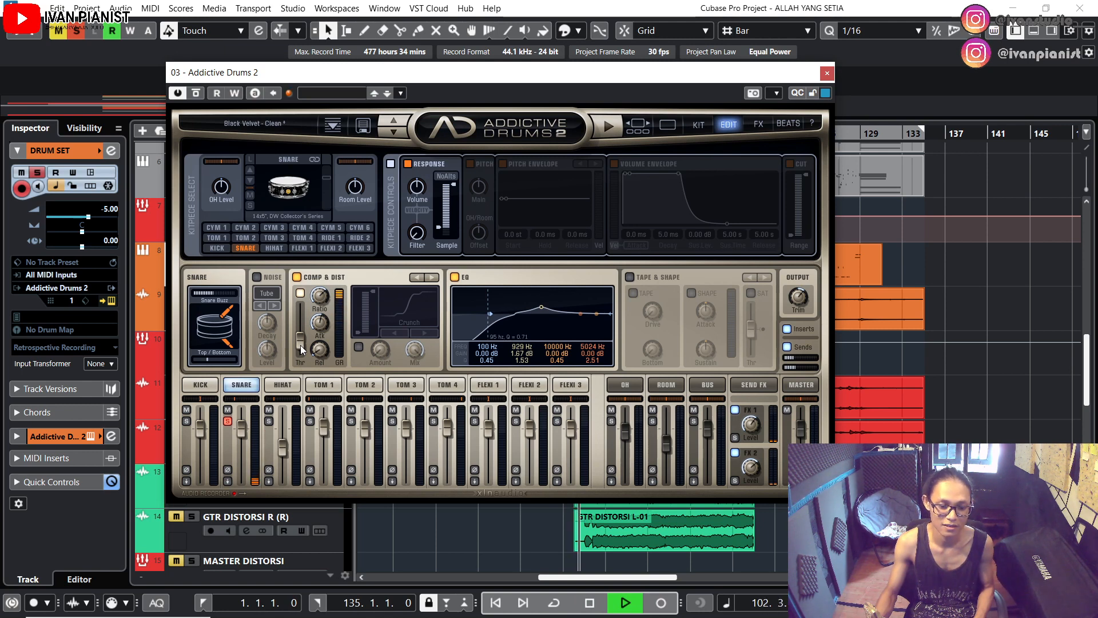
key("space")
key("space")
left_click_drag(301, 340, 302, 350)
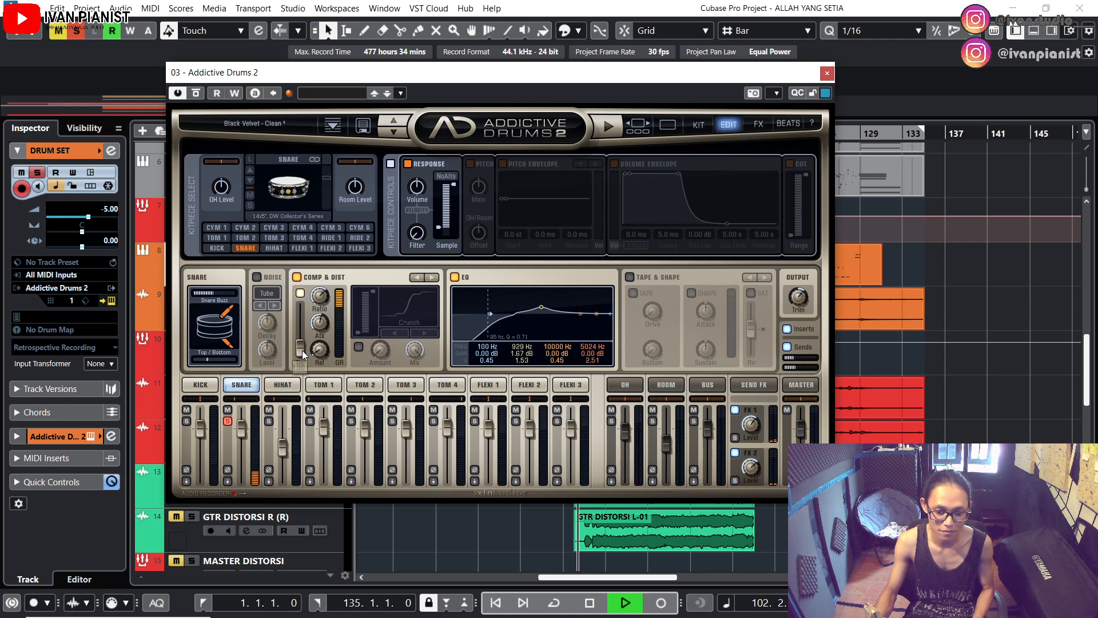
key("space")
Step: Bring the snare compressor's threshold to -18.00 dB, fine-tune it to -17.27 dB, and audition the snare
left_click_drag(302, 350, 300, 324)
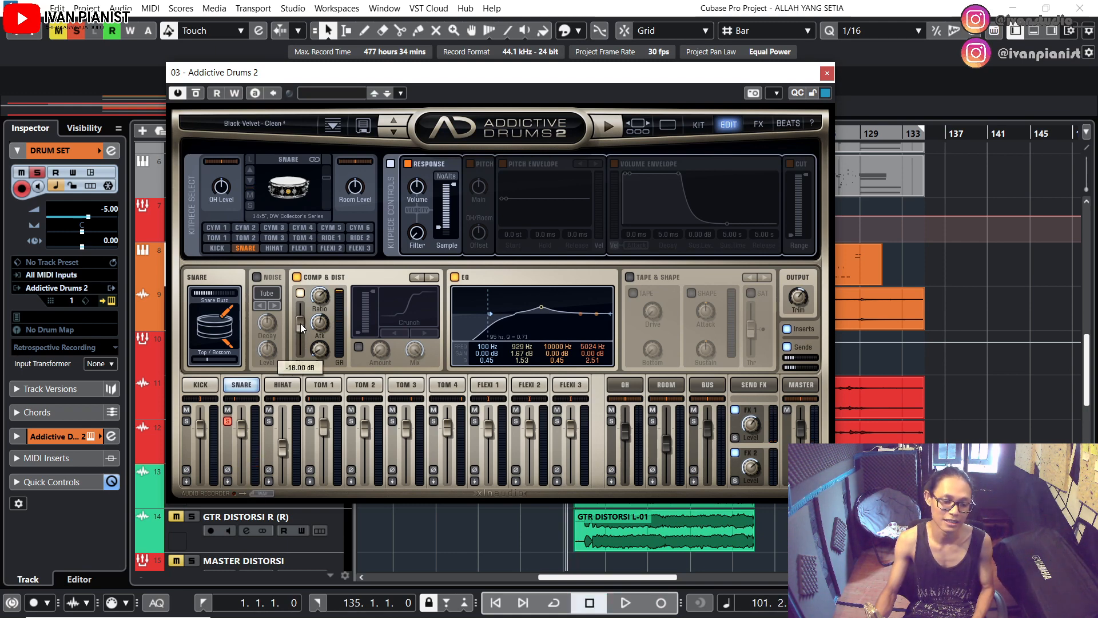
key("space")
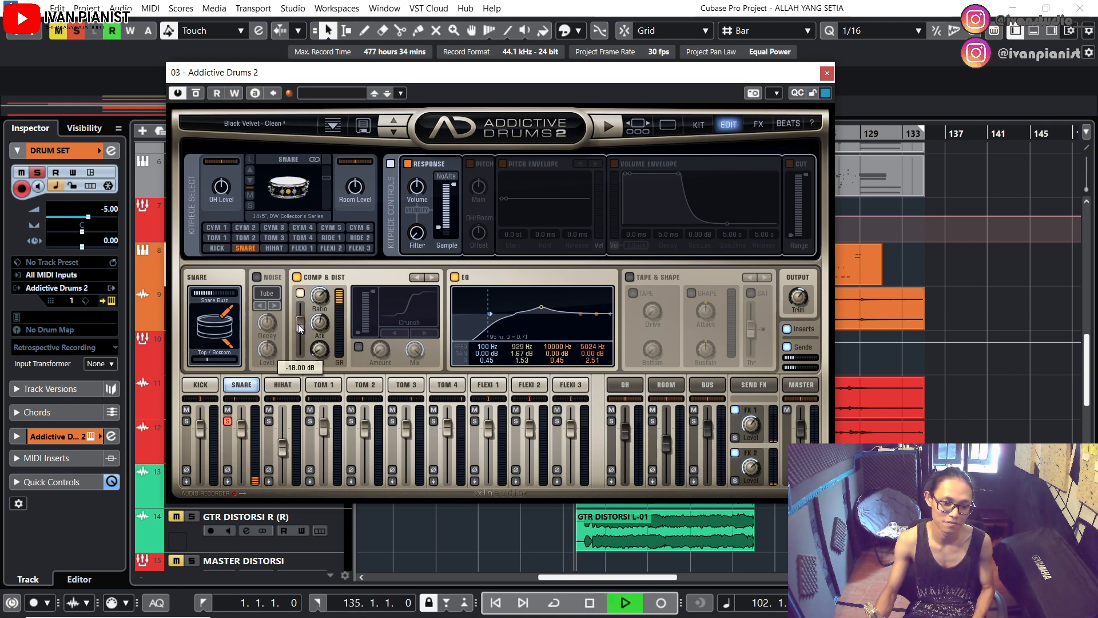
left_click_drag(298, 324, 298, 323)
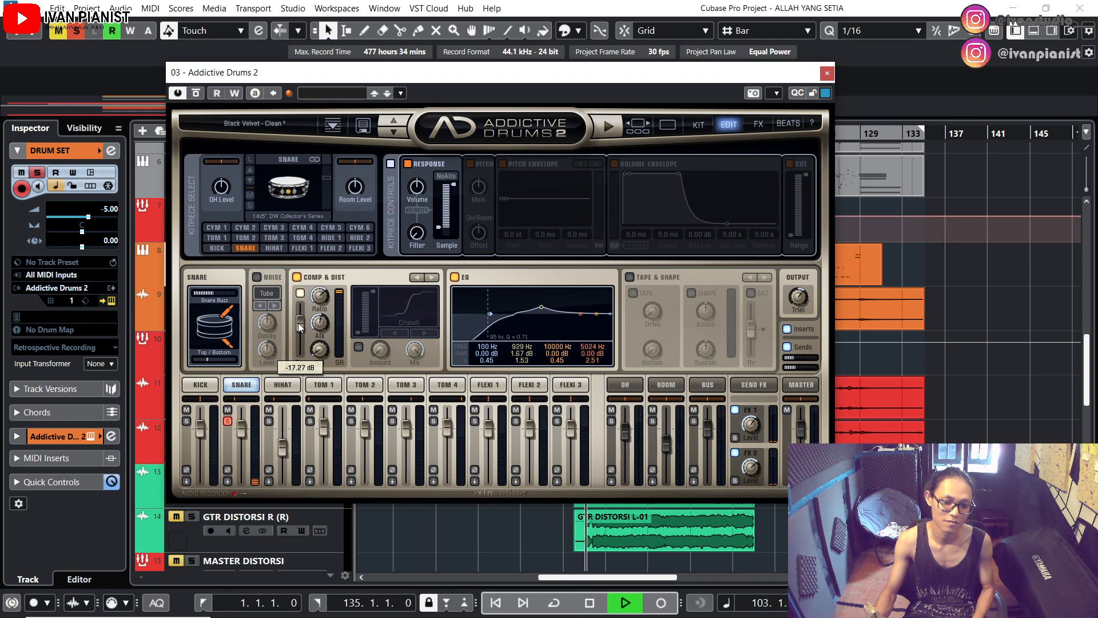
key("space")
key("space")
key("space")
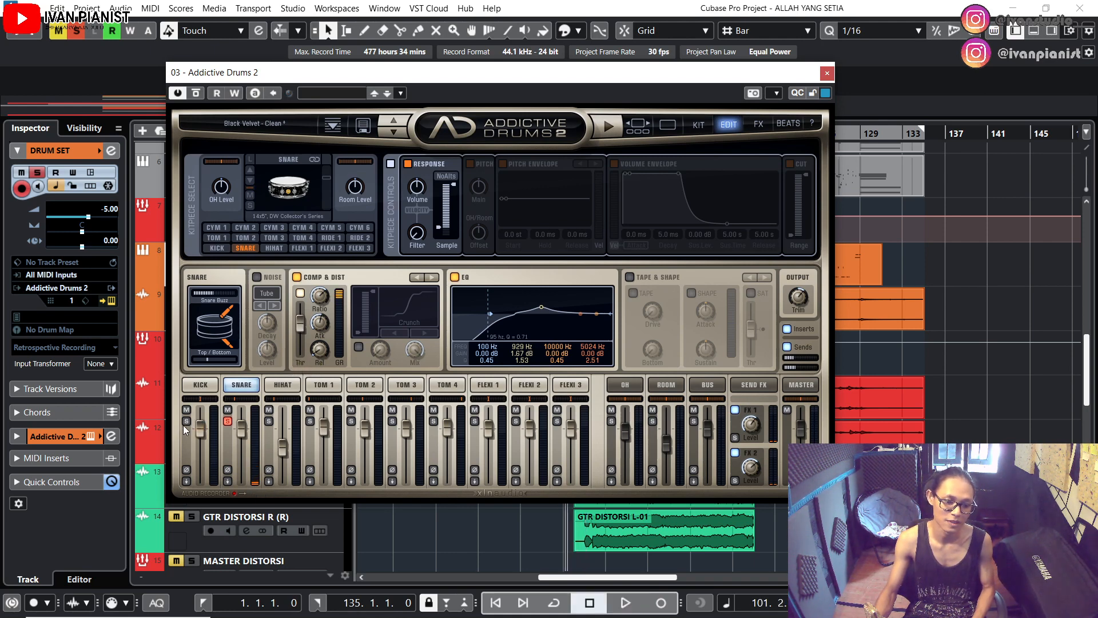
Step: Solo the kick together with the snare, play both, and turn off the snare's solo
left_click(186, 421)
key("space")
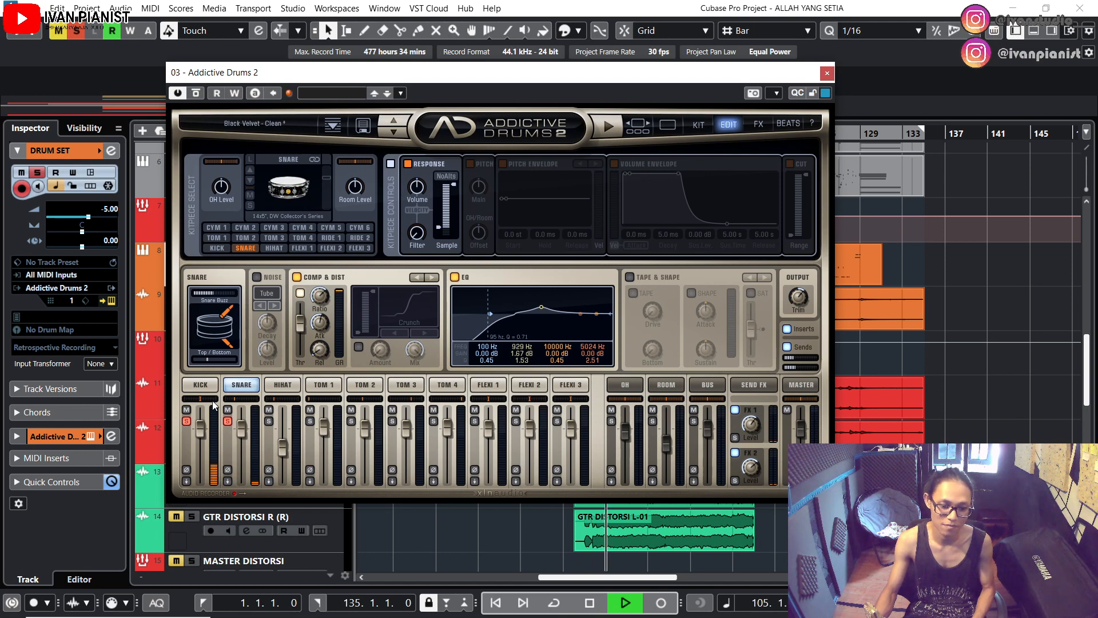
key("space")
left_click(228, 420)
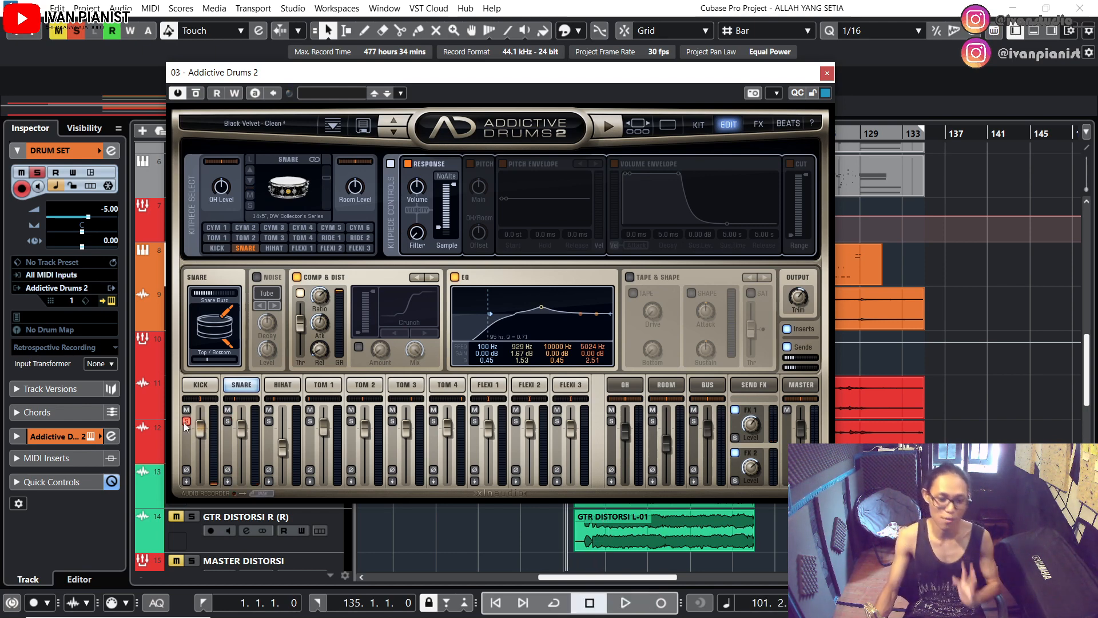
Step: Compare the compressor and EQ settings of the four tom channels, ending on Tom 1
left_click(322, 385)
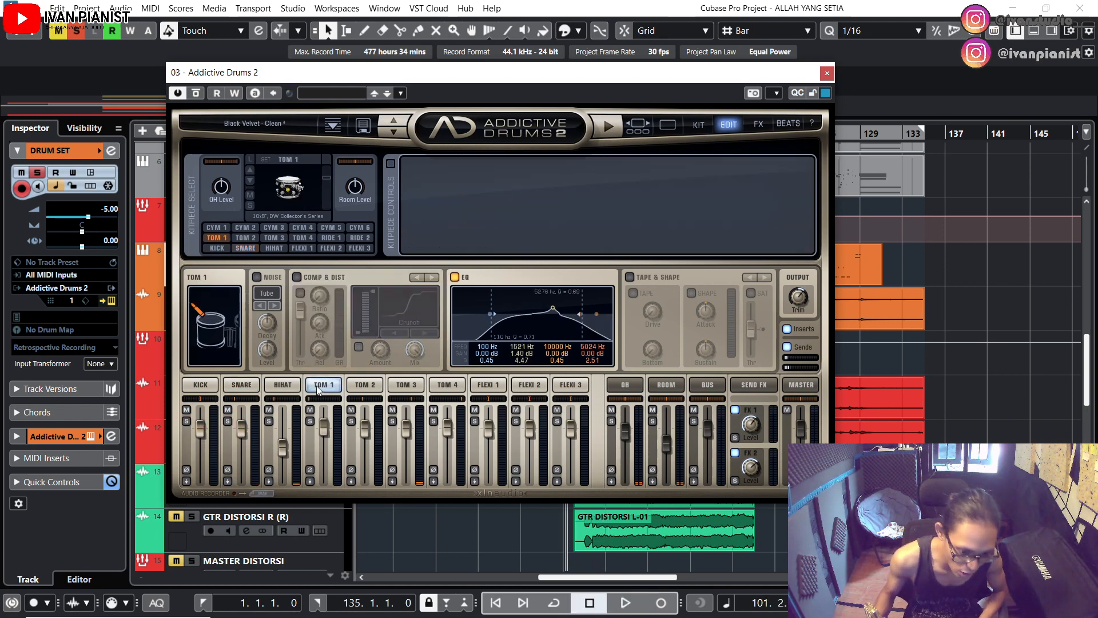
left_click(364, 386)
left_click(407, 387)
left_click(448, 386)
left_click(406, 387)
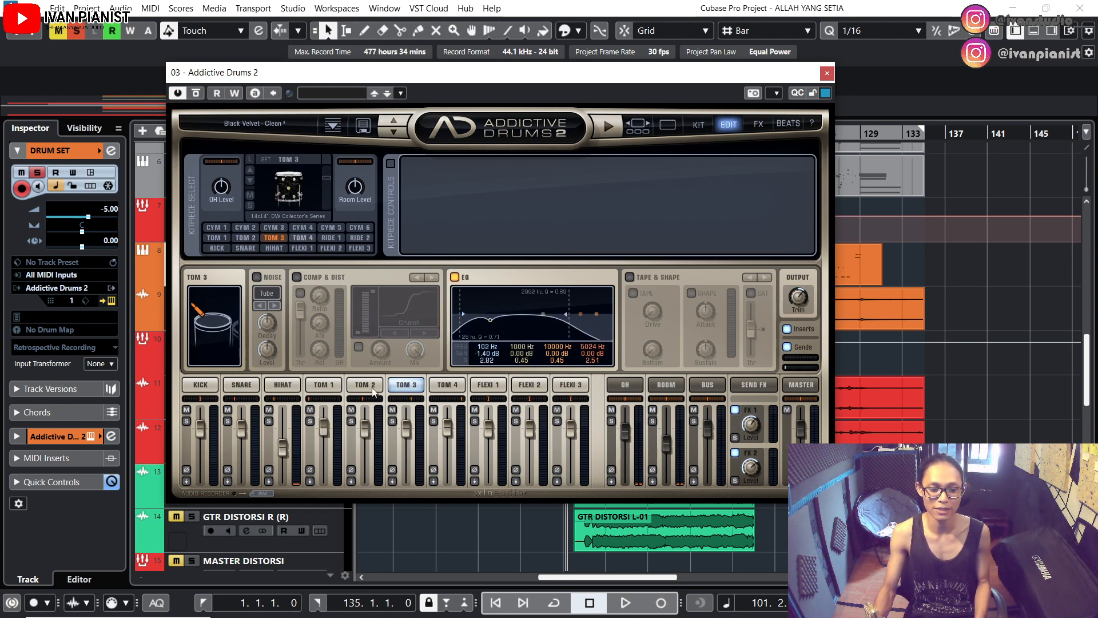
left_click(372, 386)
left_click(322, 384)
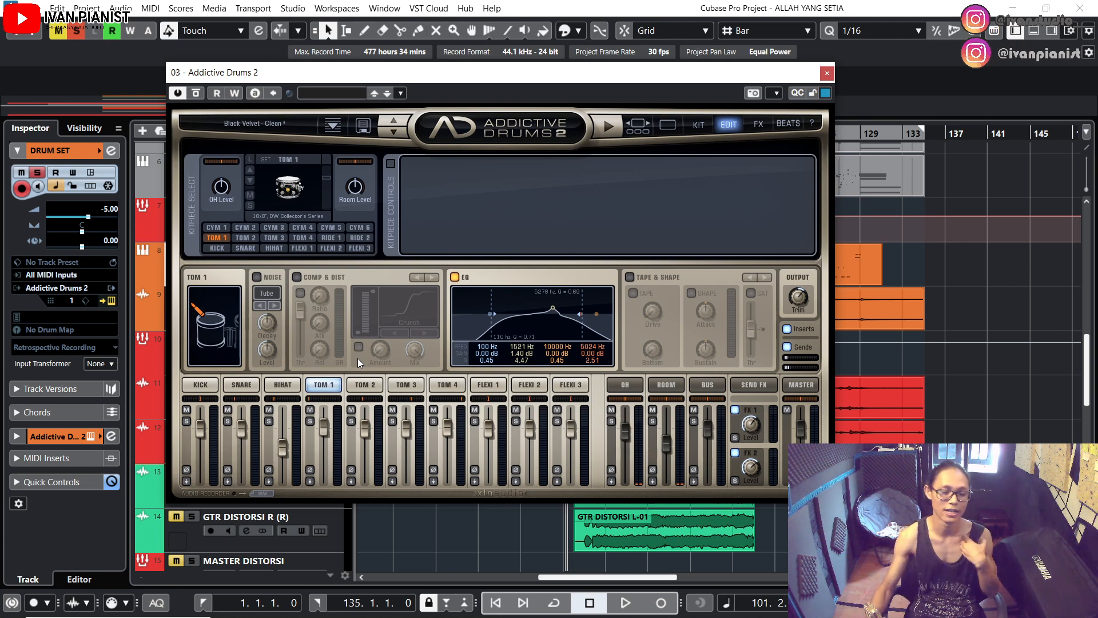
Step: Switch to the hi-hat channel, solo it, and audition it in playback and on its own
left_click(292, 387)
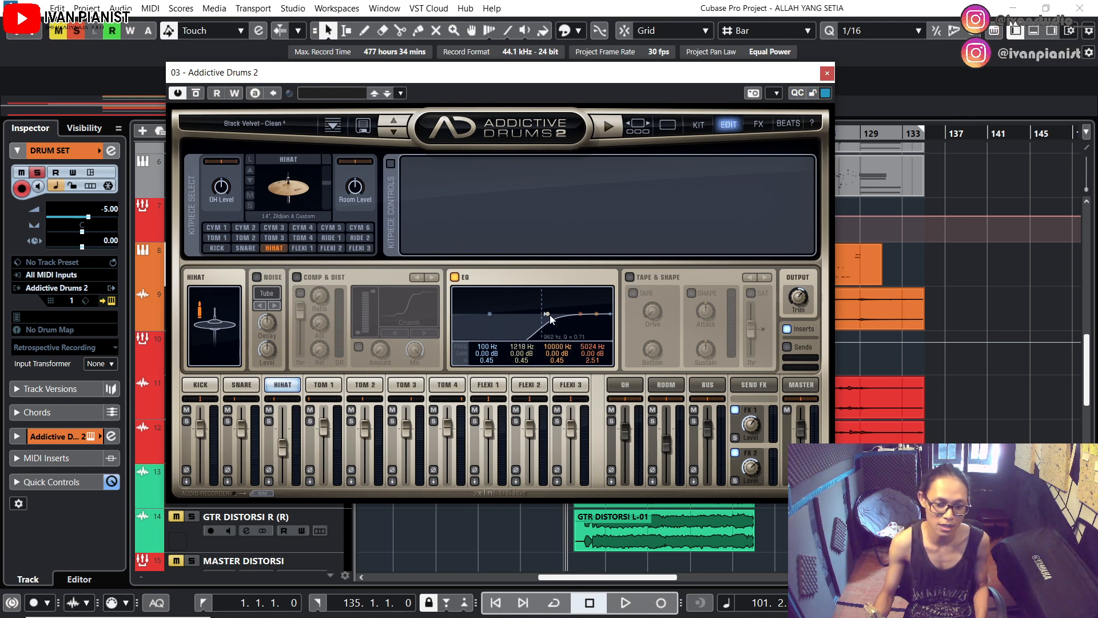
left_click(269, 422)
key("space")
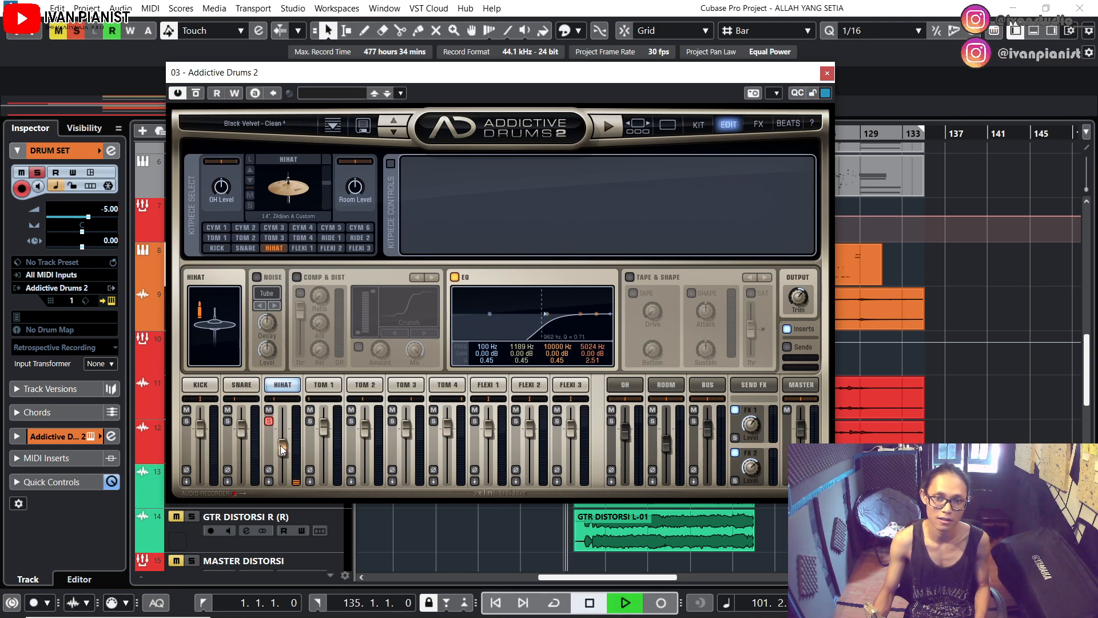
key("space")
left_click(299, 182)
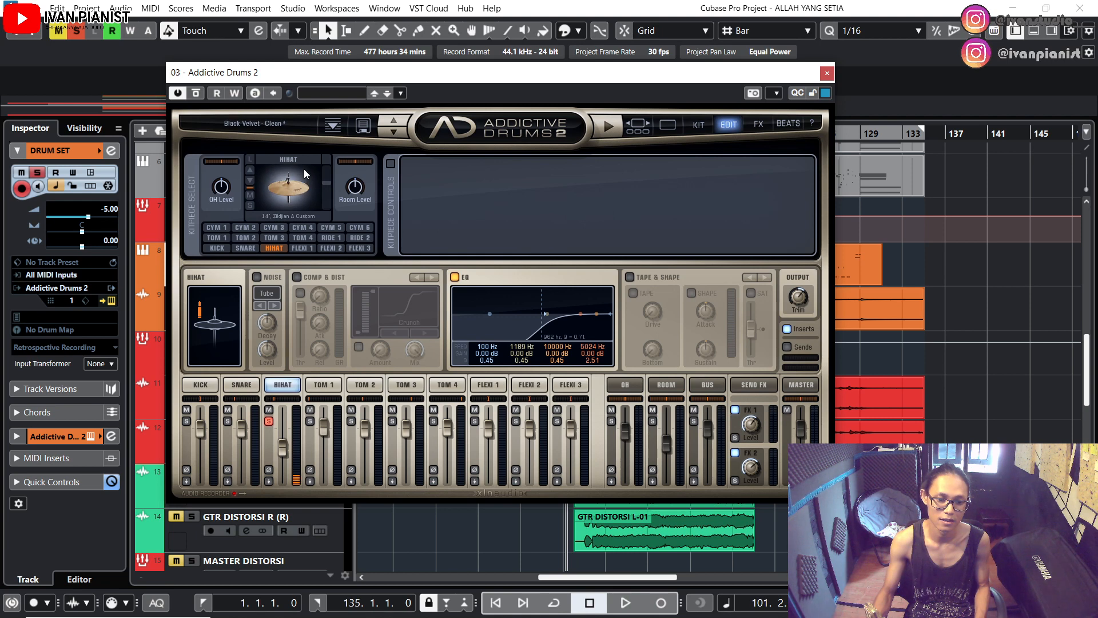
Step: Audition the hi-hat, lower its EQ low-cut to about 33 Hz, and audition it again alone and in playback
left_click(303, 169)
left_click(304, 172)
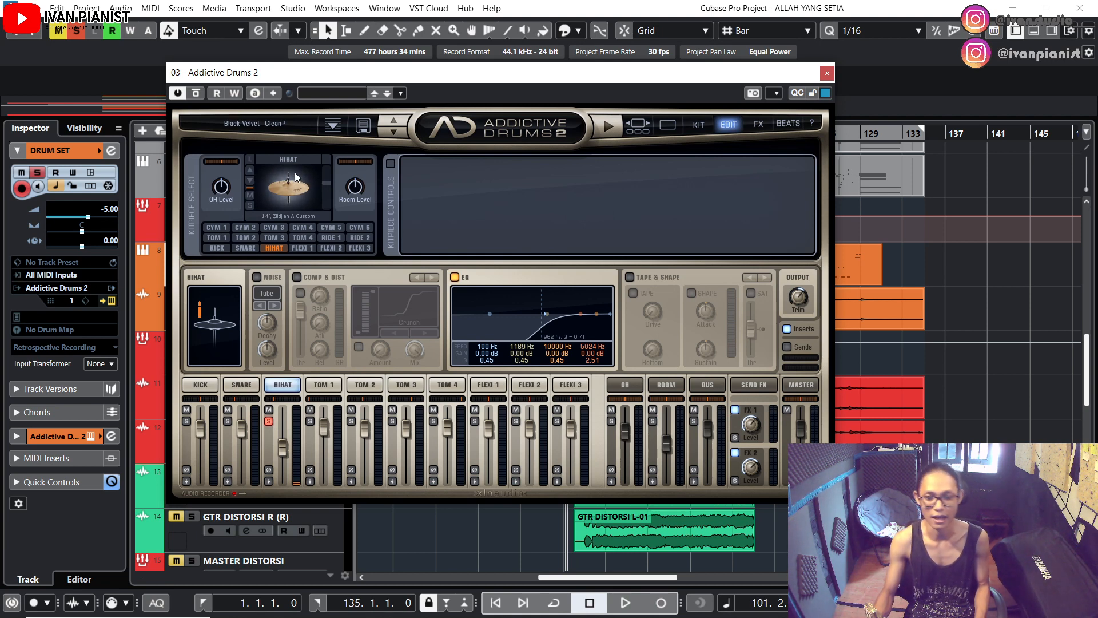
left_click_drag(533, 322, 467, 317)
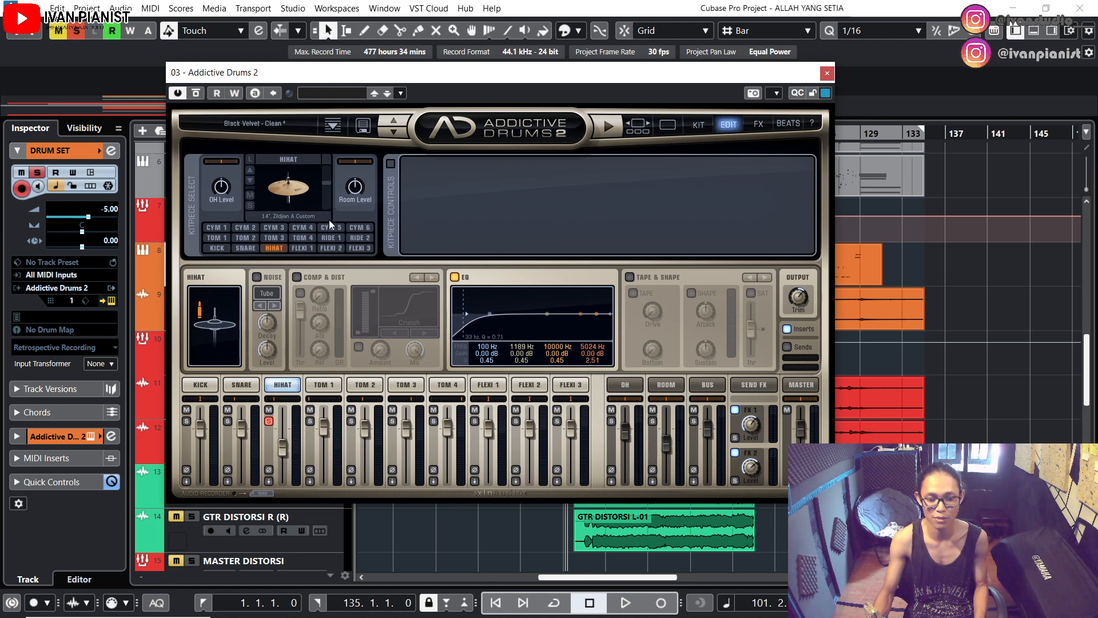
left_click(287, 182)
key("space")
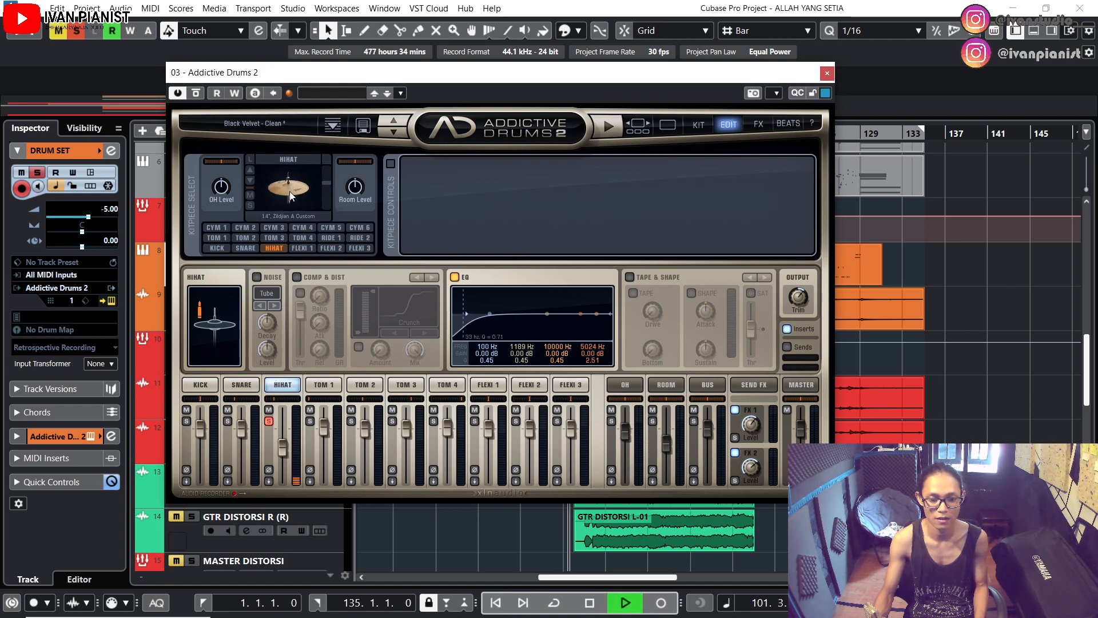
key("space")
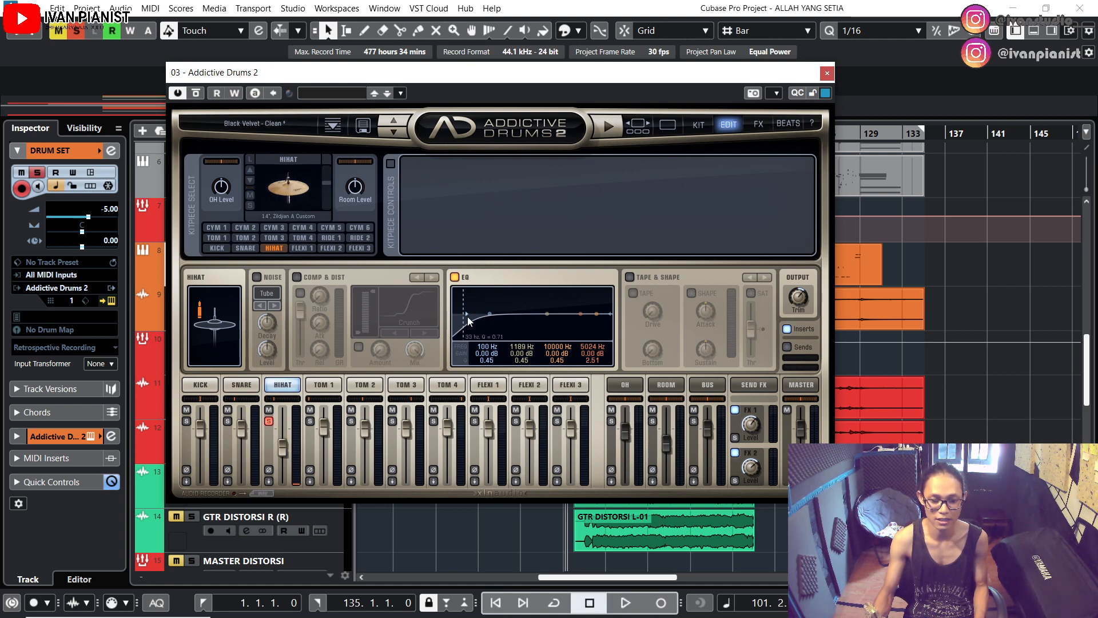
Step: Raise the hi-hat EQ's low-cut to about 968 Hz and audition it in playback
left_click_drag(468, 316, 546, 316)
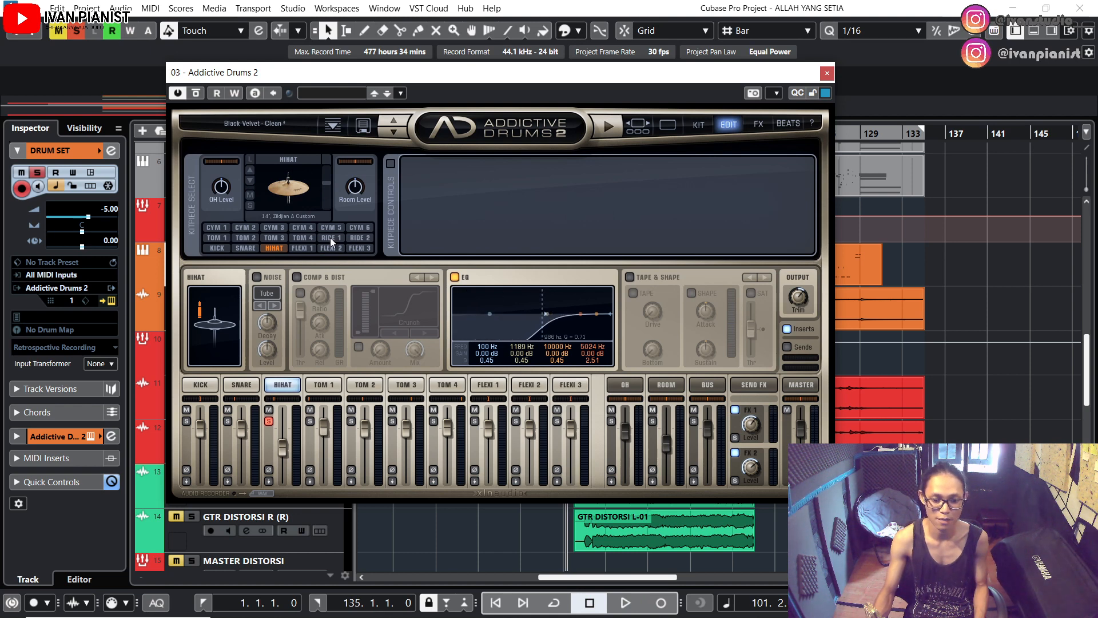
key("space")
key("space")
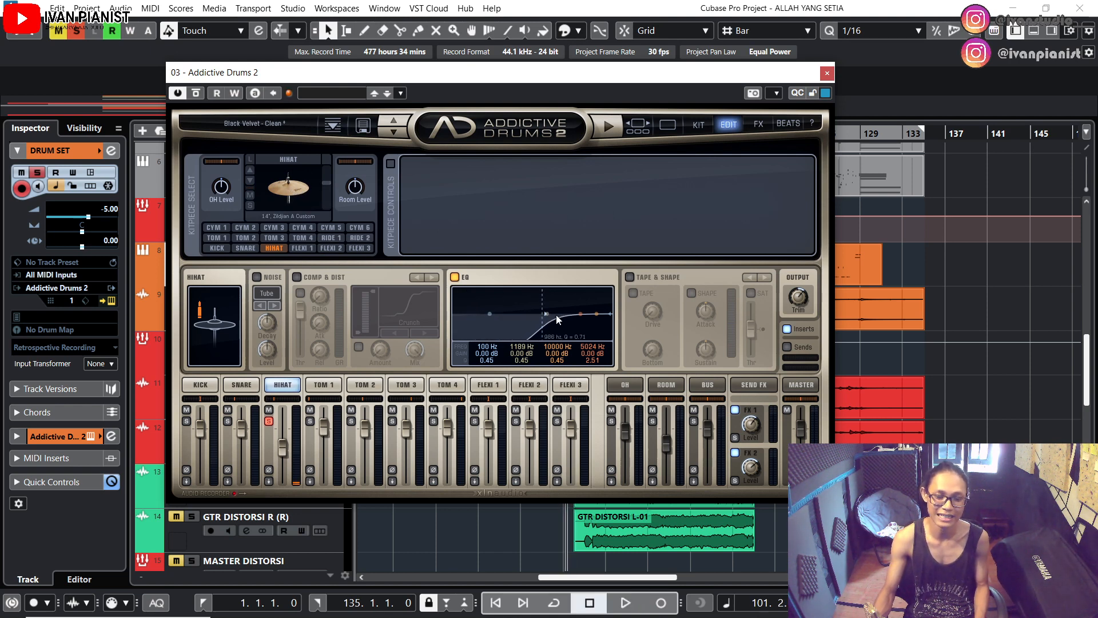
Step: Cut the hi-hat EQ by 1.96 dB at 4541 Hz with a Q of 2.82, and audition it with the low-cut near 898 Hz
left_click_drag(546, 314, 579, 326)
scroll(585, 318, "up", 6)
key("space")
key("space")
key("space")
key("space")
key("space")
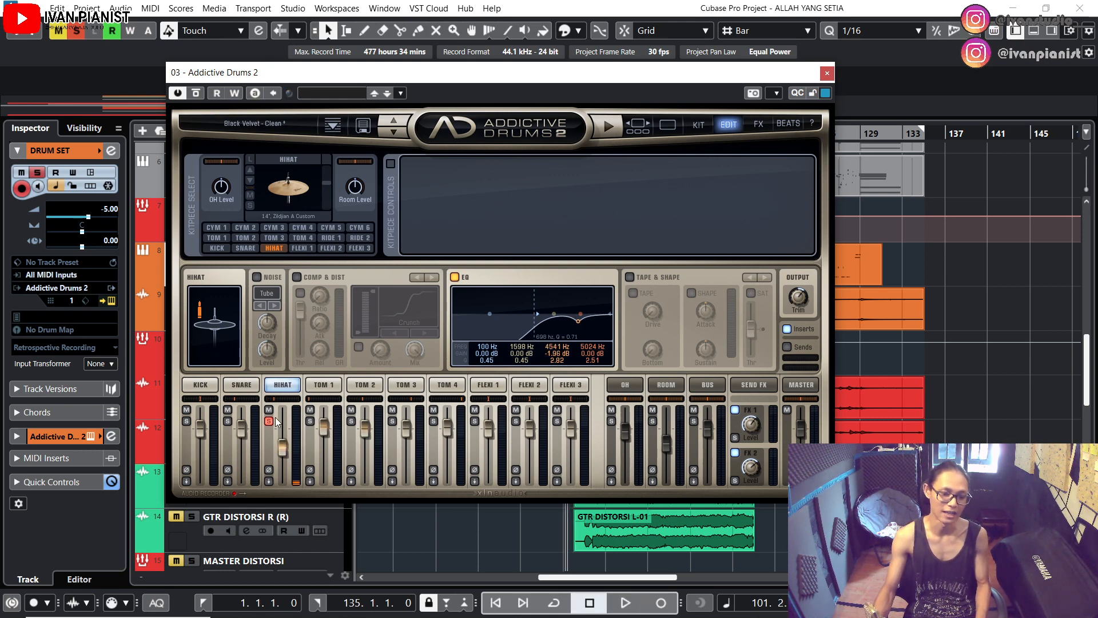
Step: Turn off the hi-hat's solo and play back the full drum kit
left_click(269, 422)
key("space")
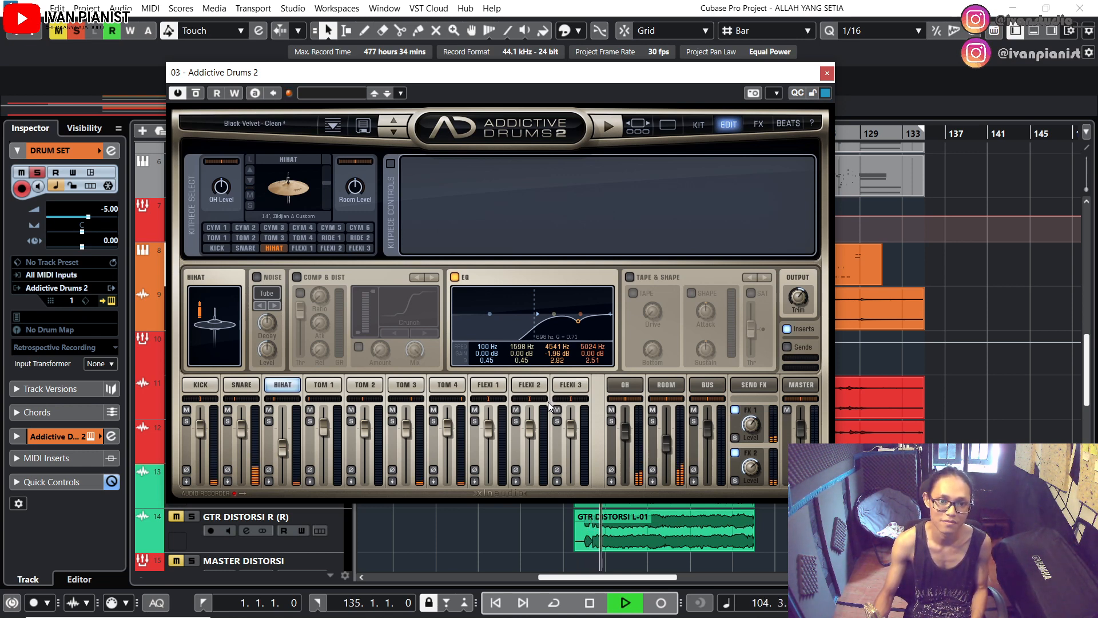
key("space")
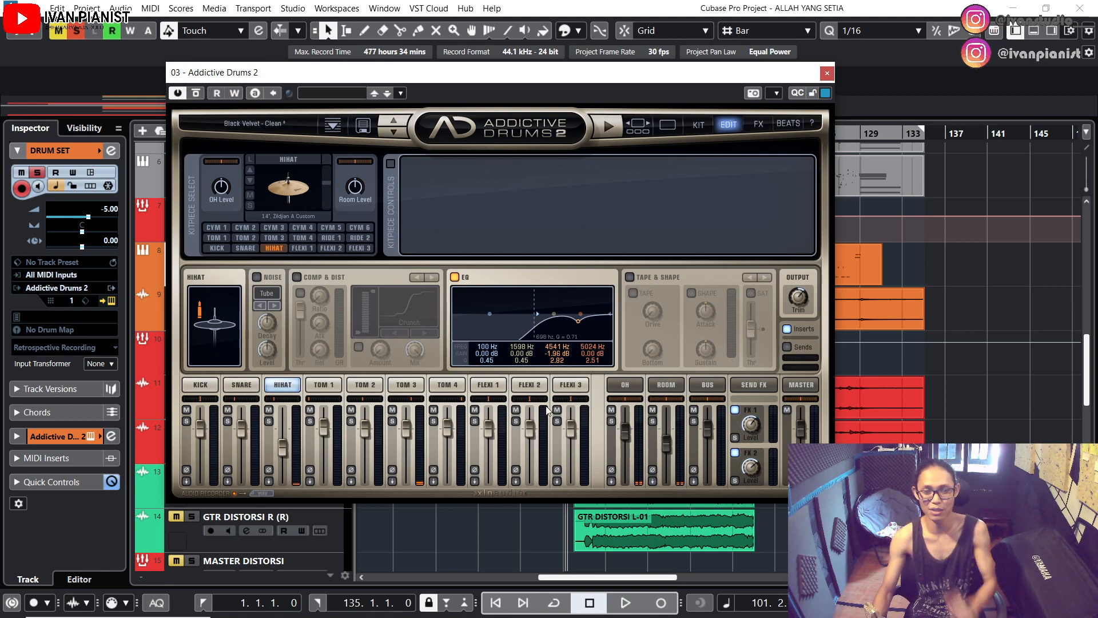
Step: Switch to the overhead channel, solo it, set its fader to 0.00 dB, and audition it in playback
left_click(632, 383)
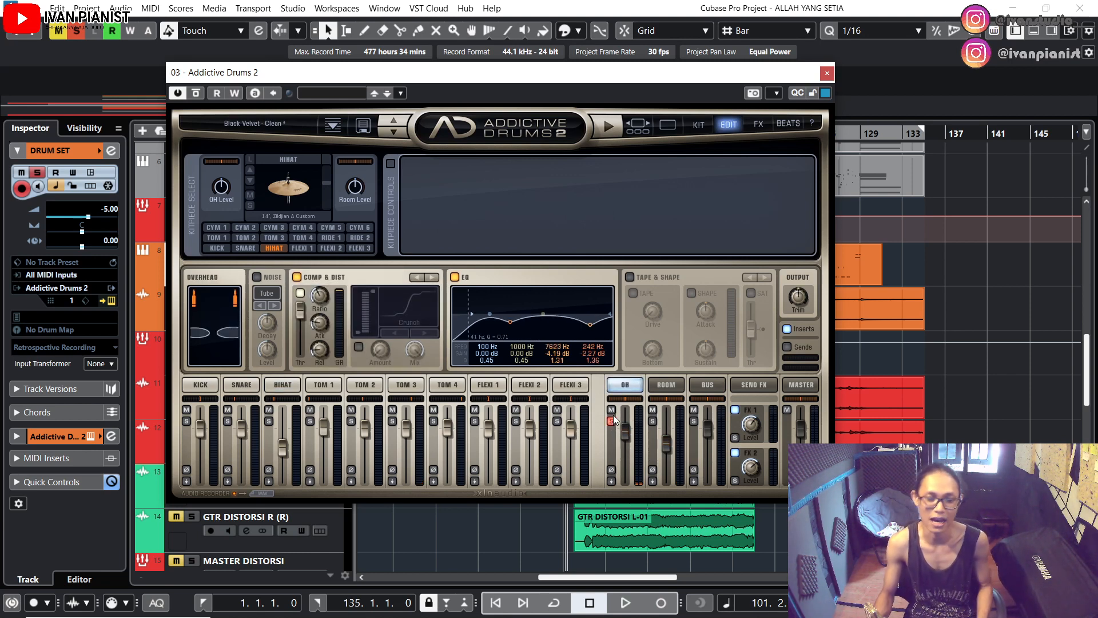
left_click(625, 430, "ctrl")
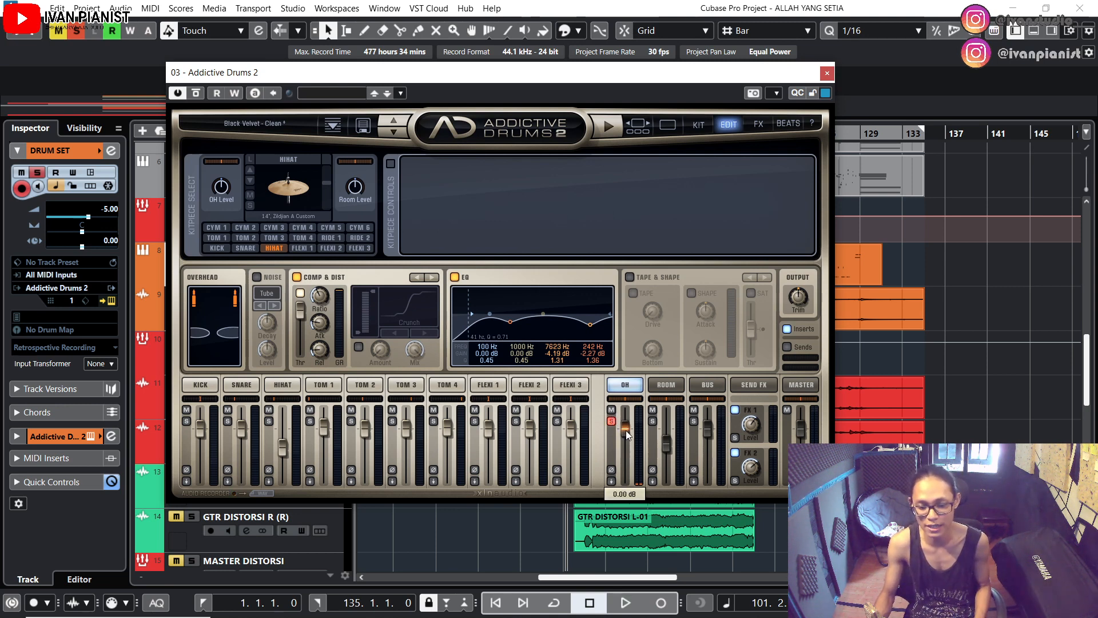
key("space")
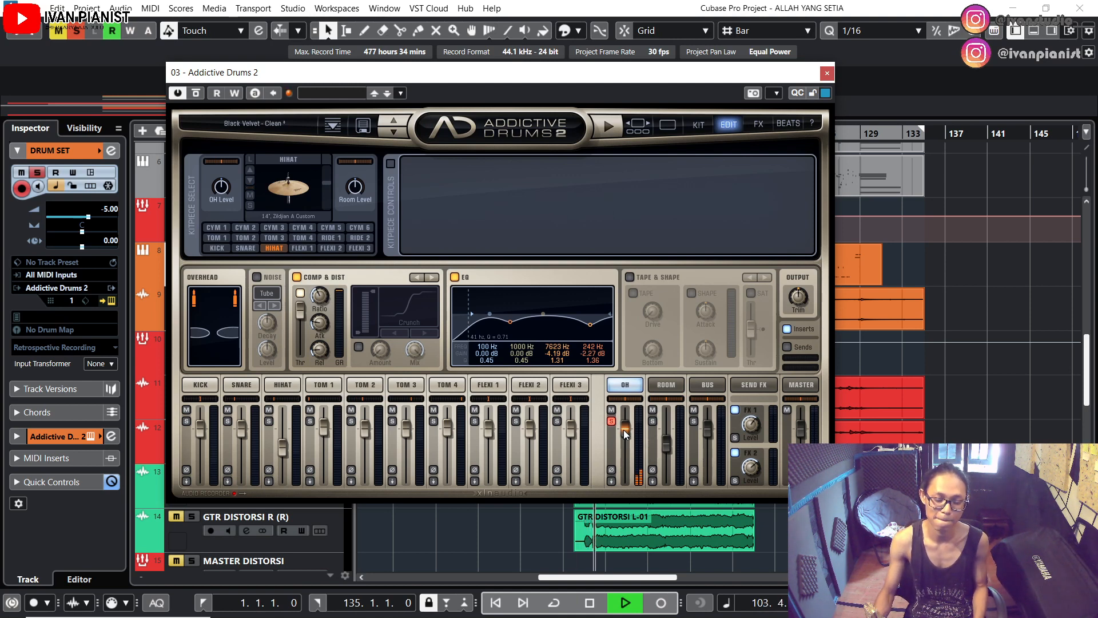
key("space")
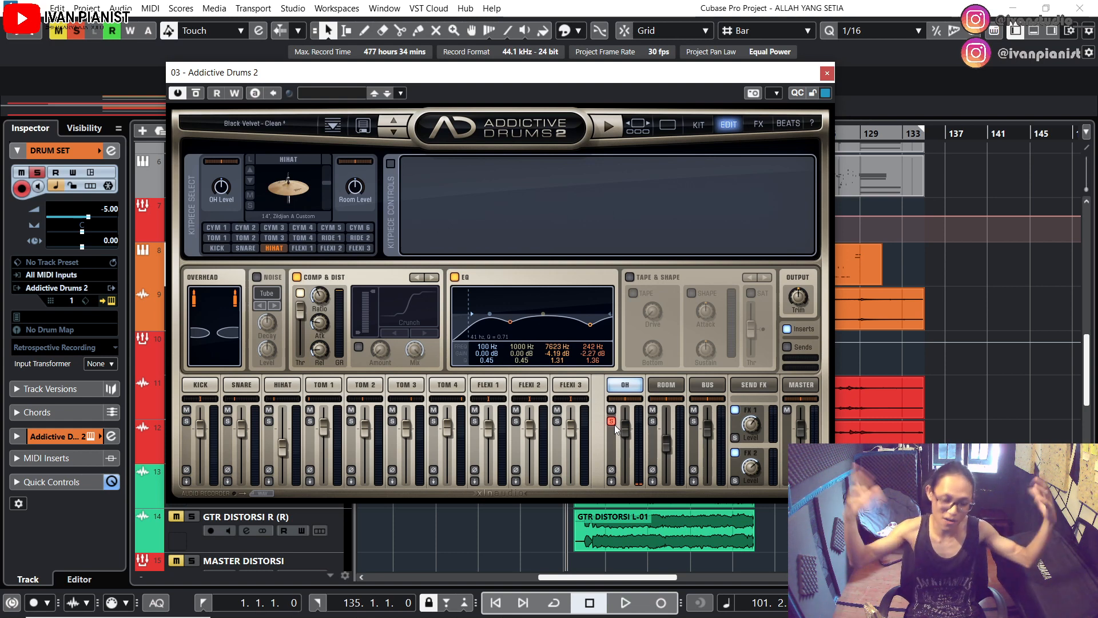
key("space")
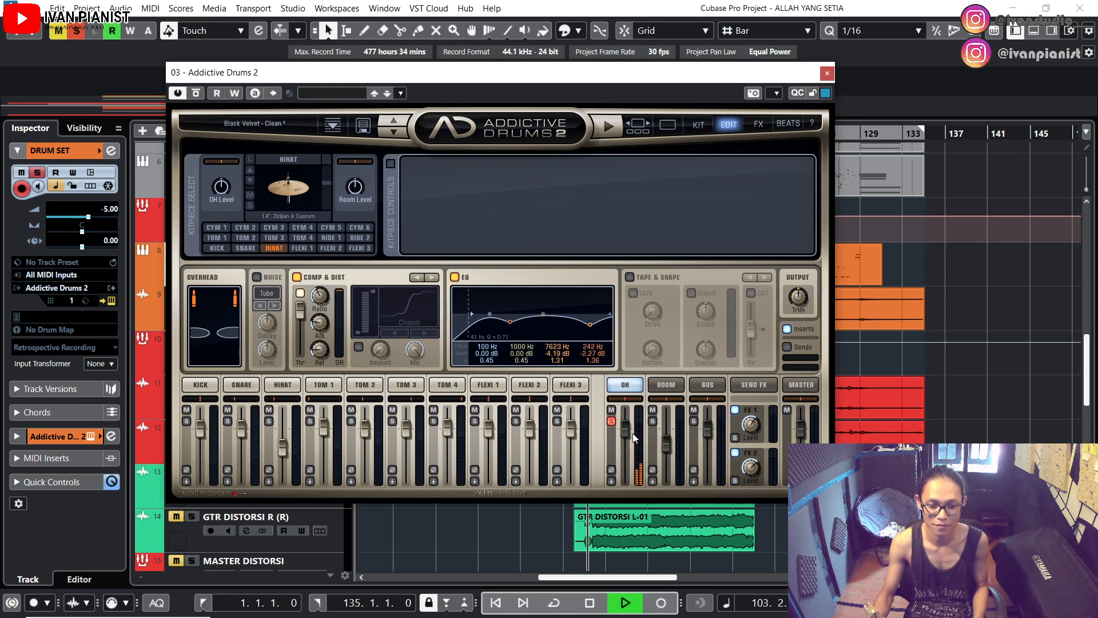
key("space")
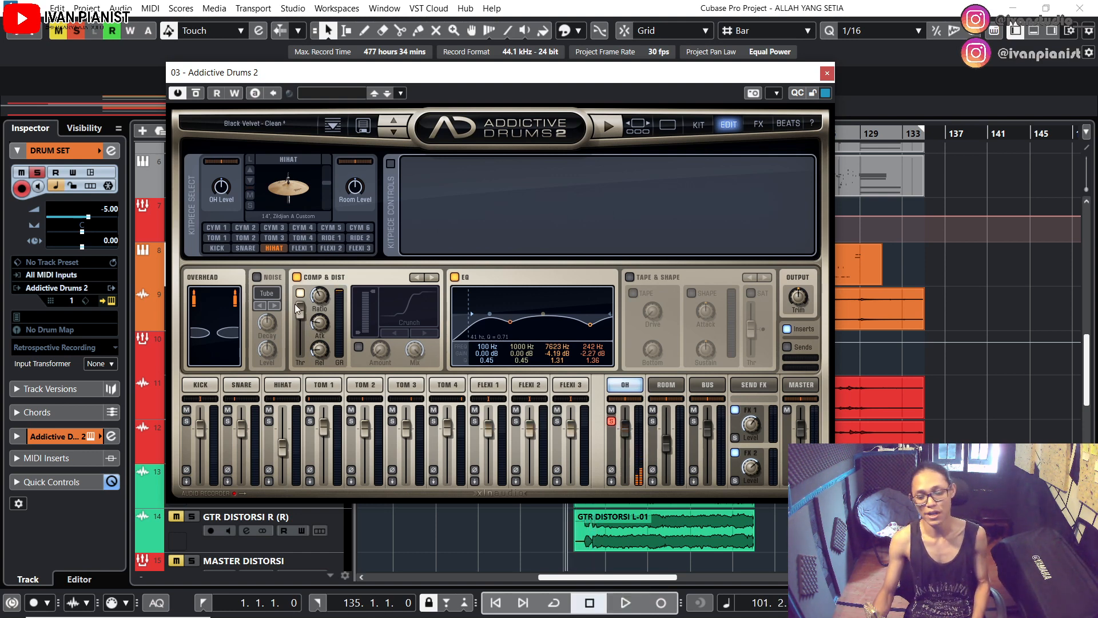
Step: Lower the overhead compressor's threshold to -2.91 dB and audition it in playback
left_click_drag(303, 307, 301, 313)
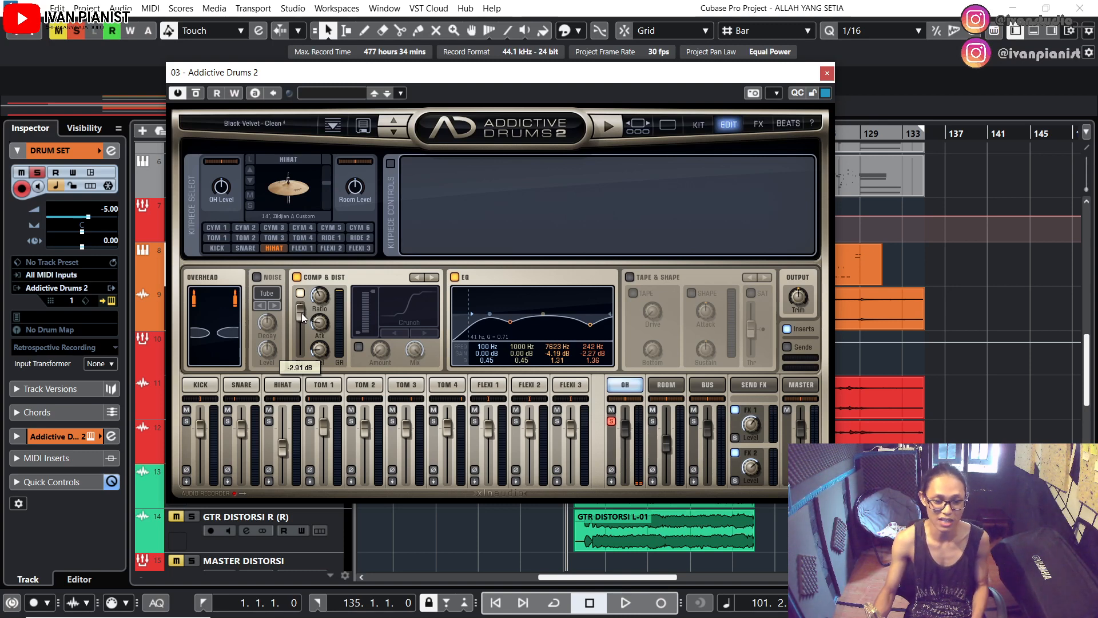
key("space")
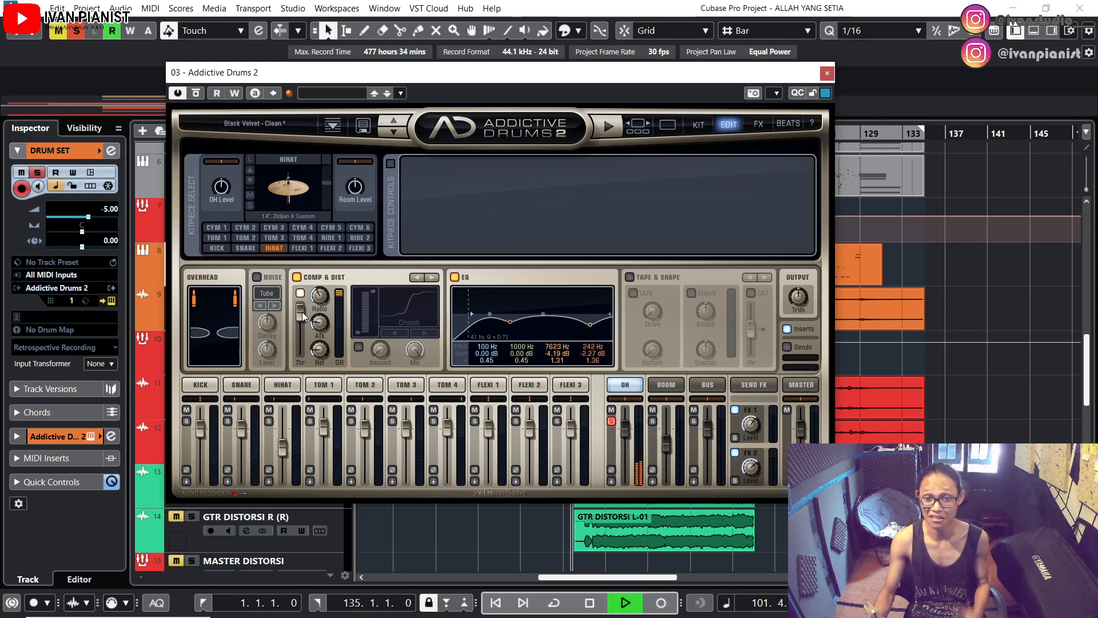
key("space")
Step: Compare the overhead sound with its compressor bypassed and re-enabled during playback
left_click(297, 278)
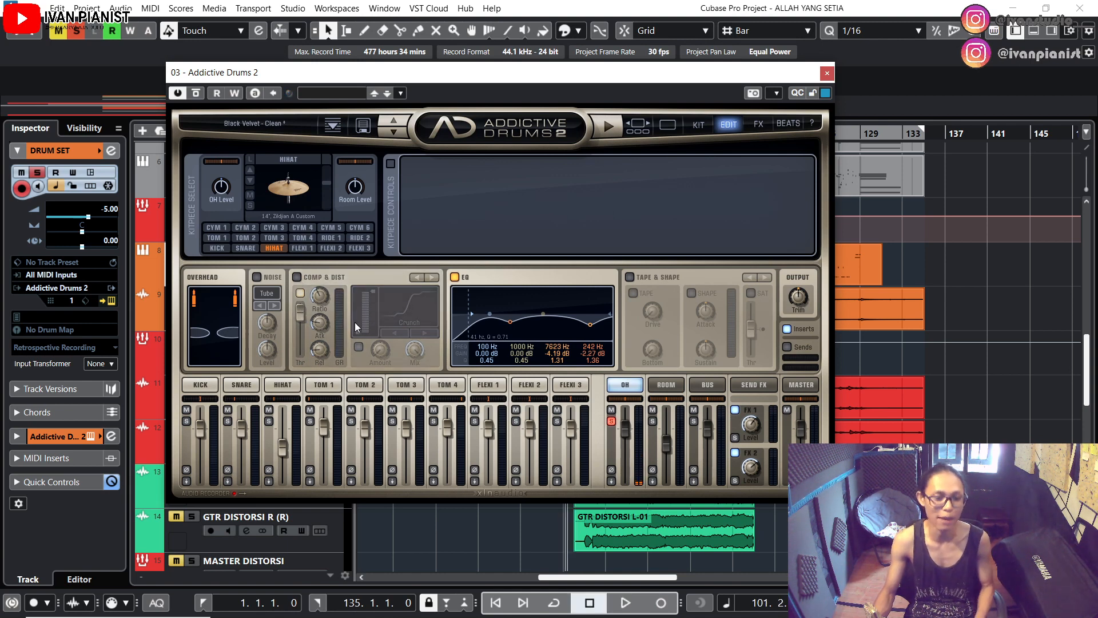
key("space")
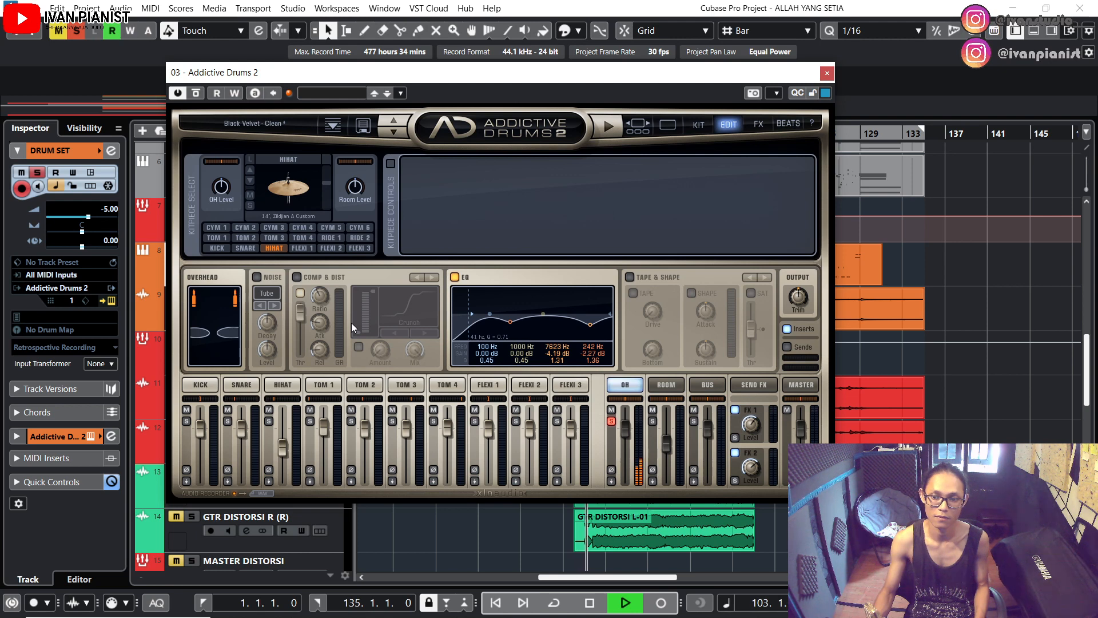
left_click(296, 278)
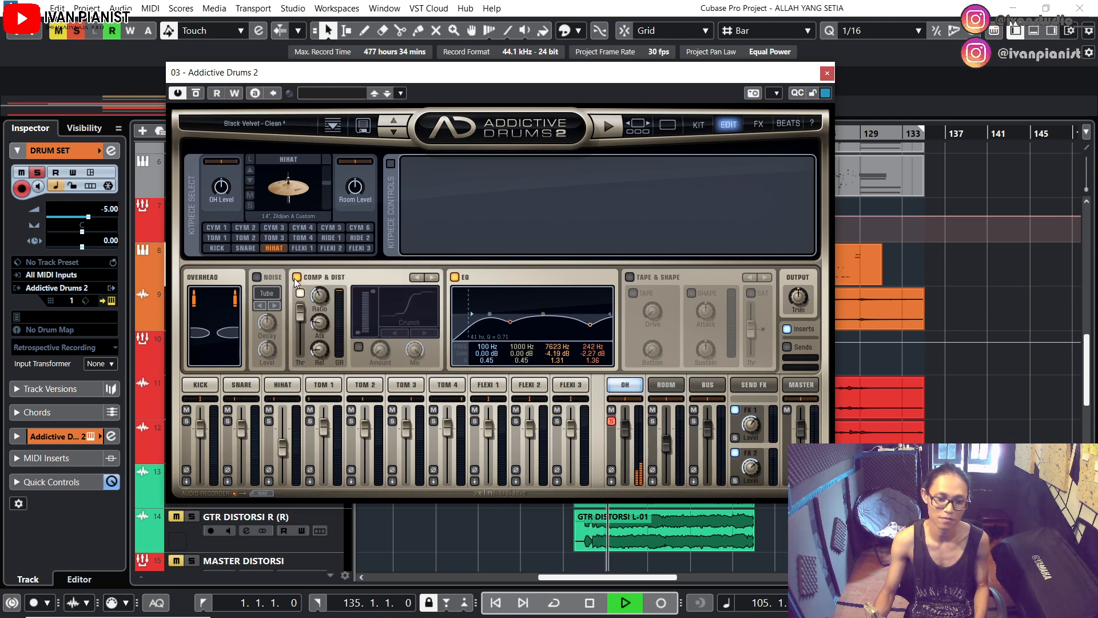
key("space")
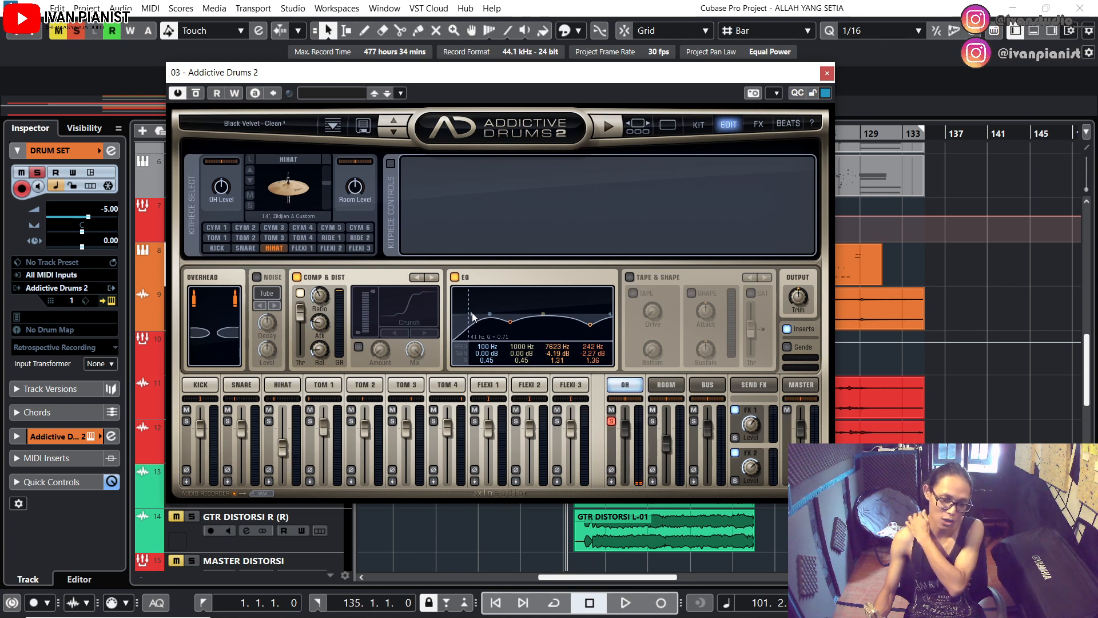
Step: Set the overhead EQ's low-cut to 54 Hz, cut its low-mid band by 3.35 dB at 254 Hz, and audition it
left_click_drag(472, 315, 479, 318)
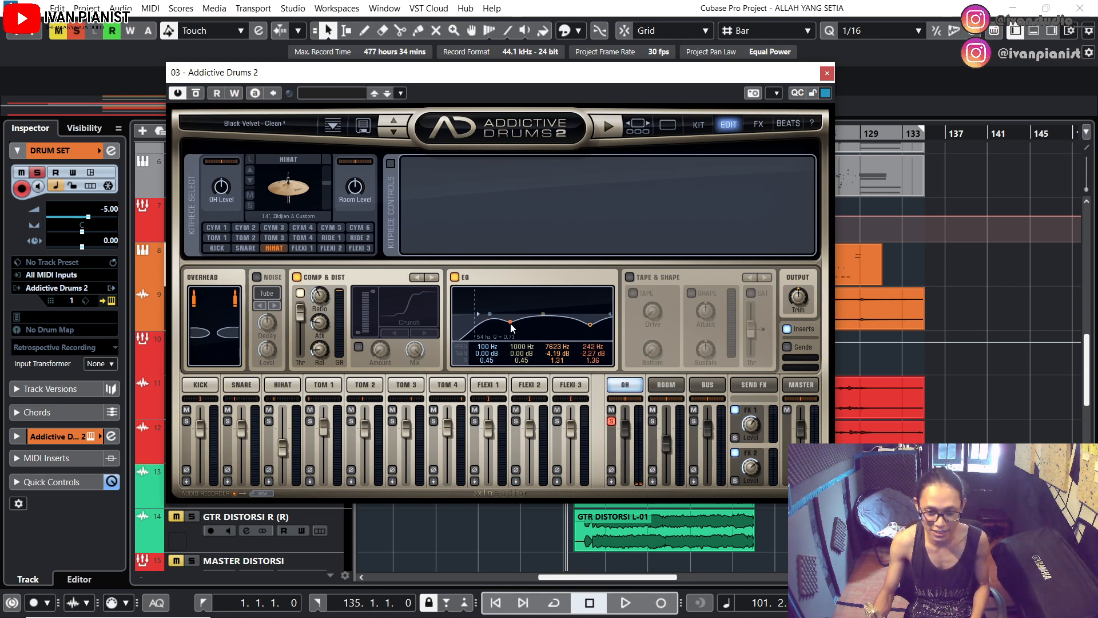
left_click_drag(510, 324, 512, 326)
key("space")
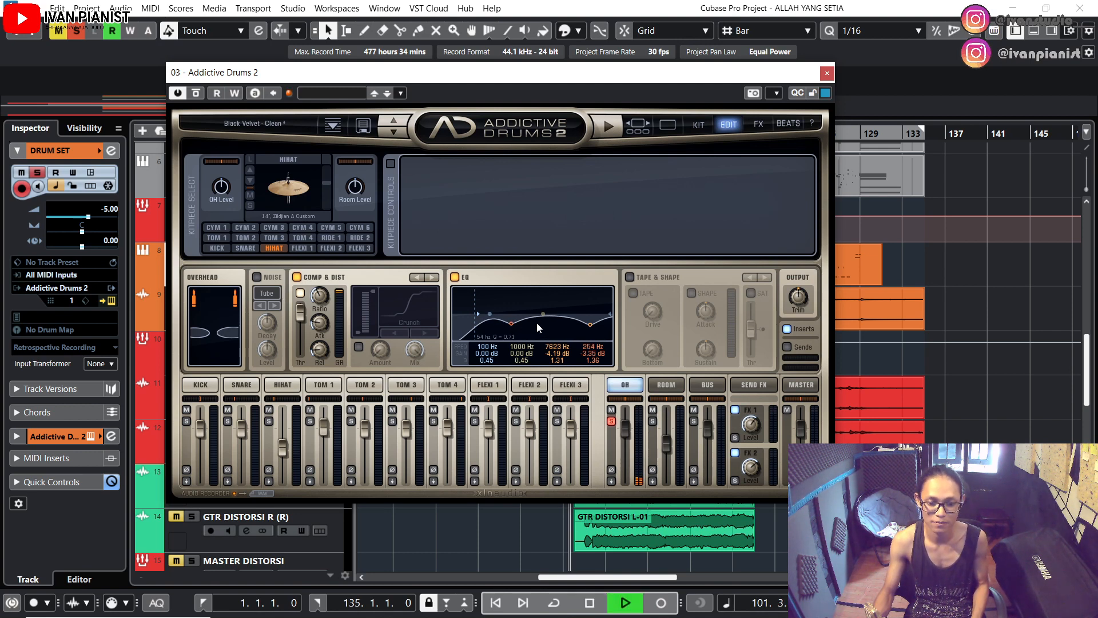
key("space")
Step: Compare the overhead sound with its EQ bypassed and re-enabled during playback
left_click(455, 277)
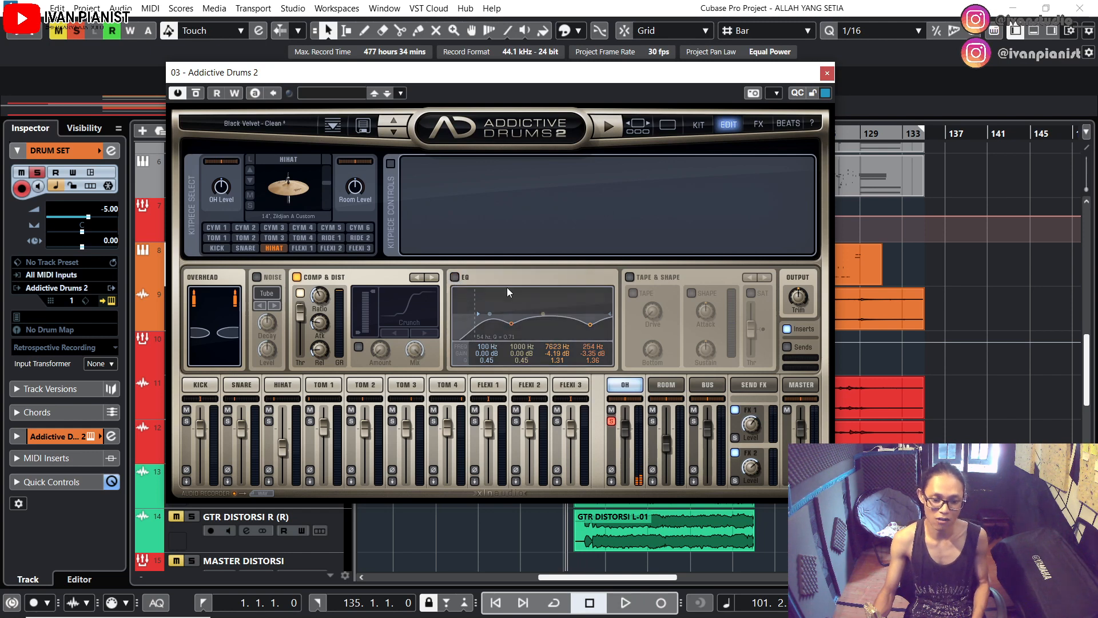
key("space")
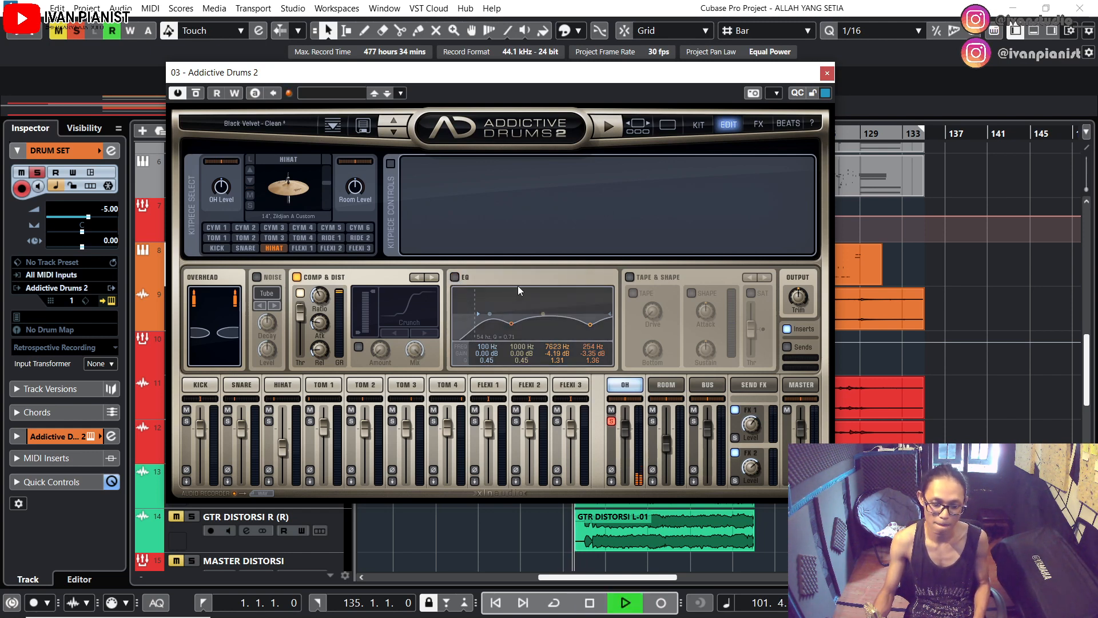
left_click(455, 277)
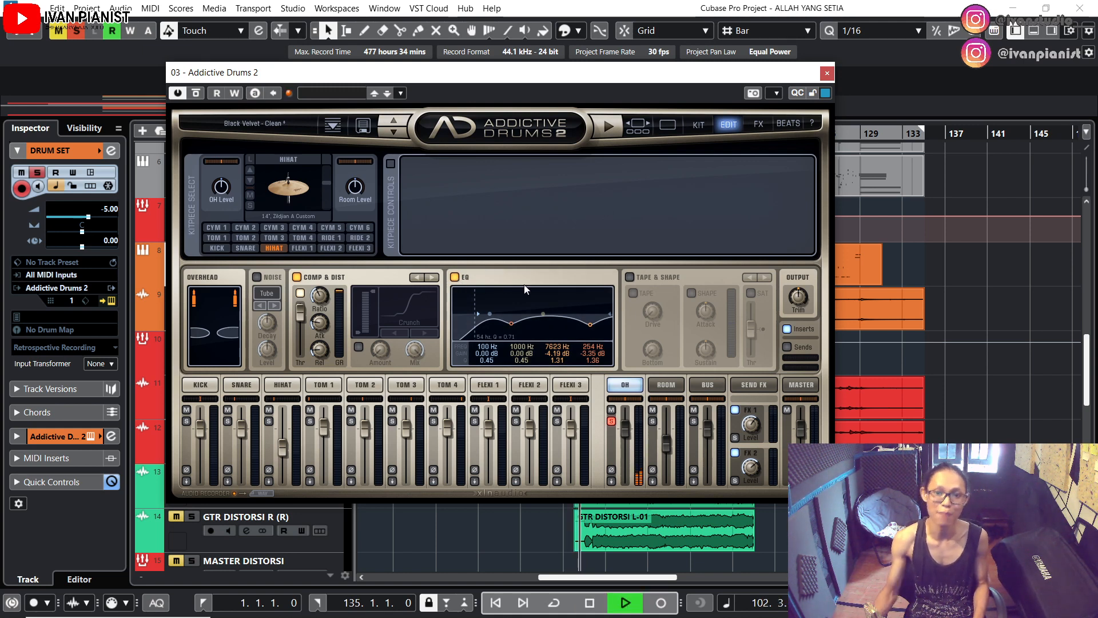
key("space")
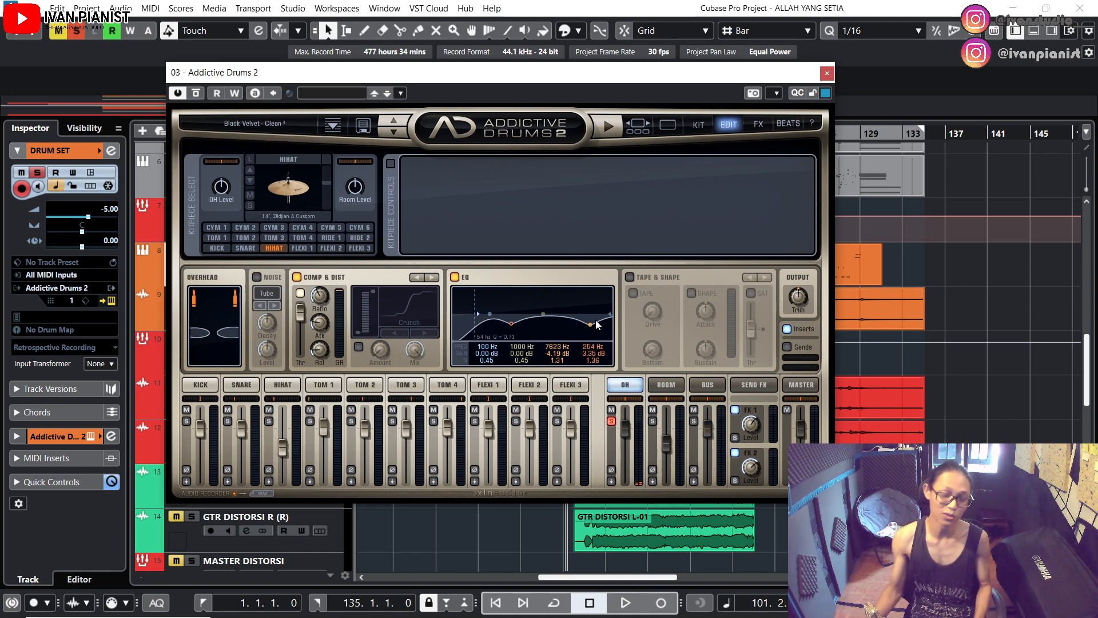
key("space")
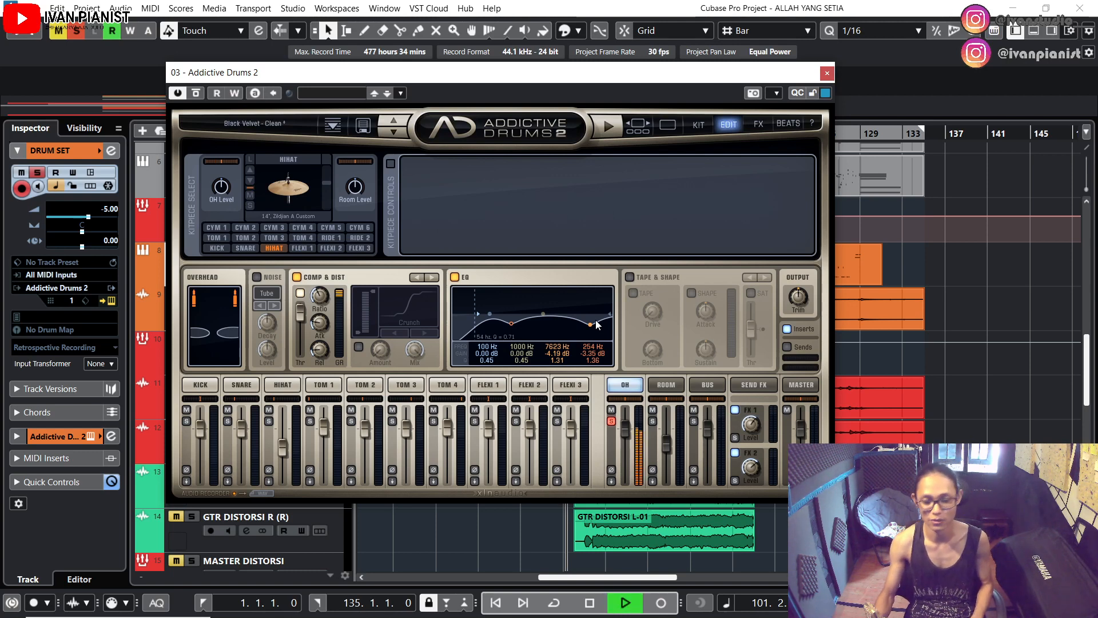
key("space")
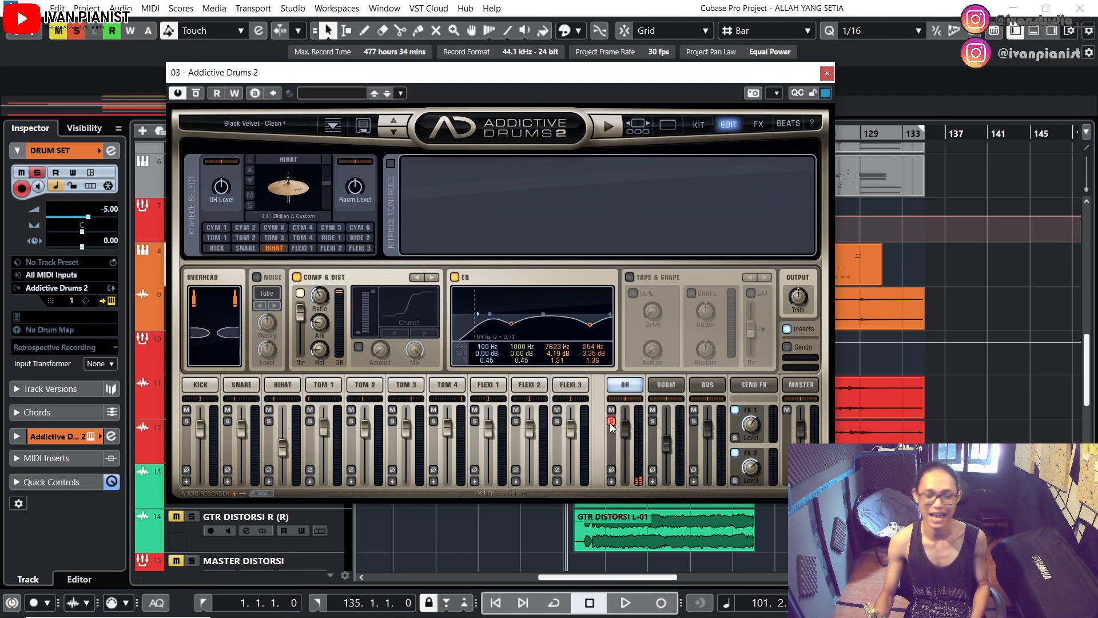
Step: Solo the room channel instead of the overheads, show its settings, audition it, and move its rightmost-listed EQ band to 3830 Hz
left_click(610, 422)
left_click(652, 421)
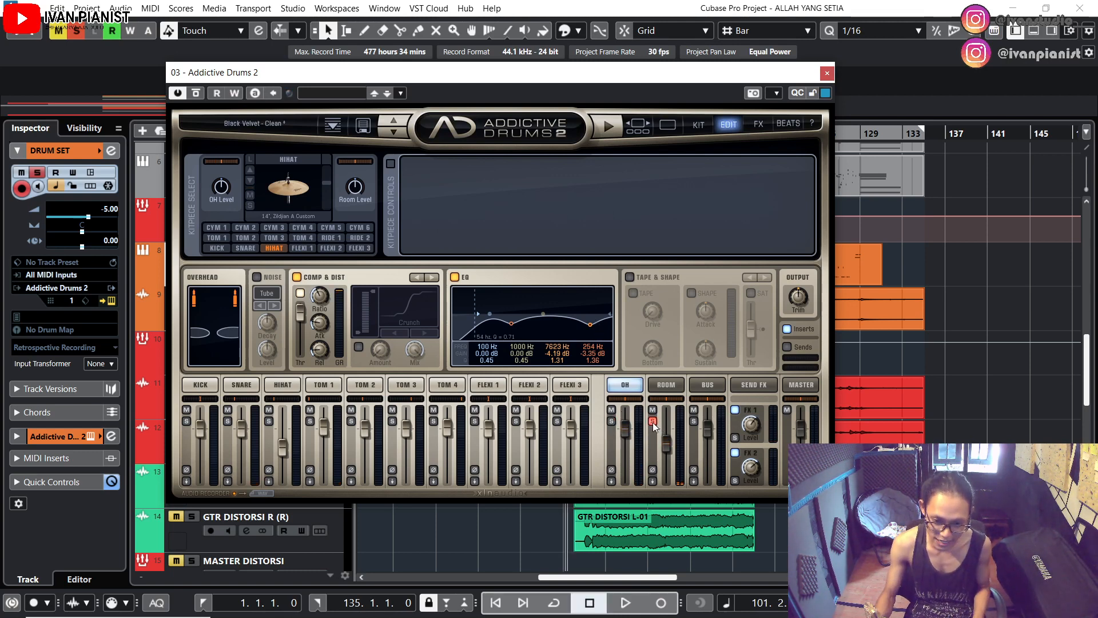
left_click(667, 383)
key("space")
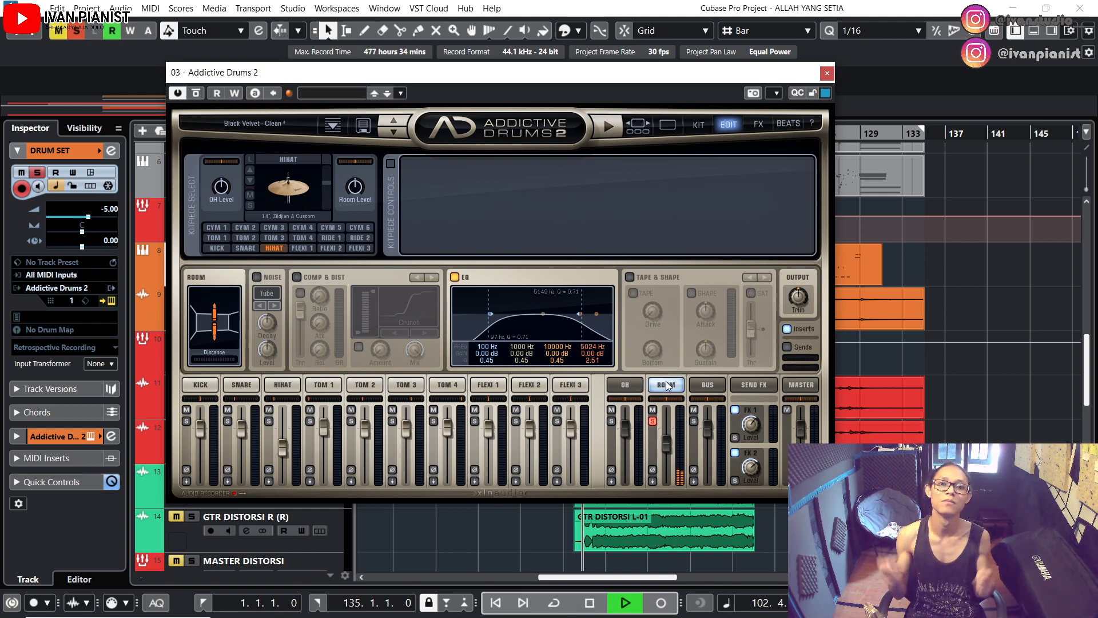
key("space")
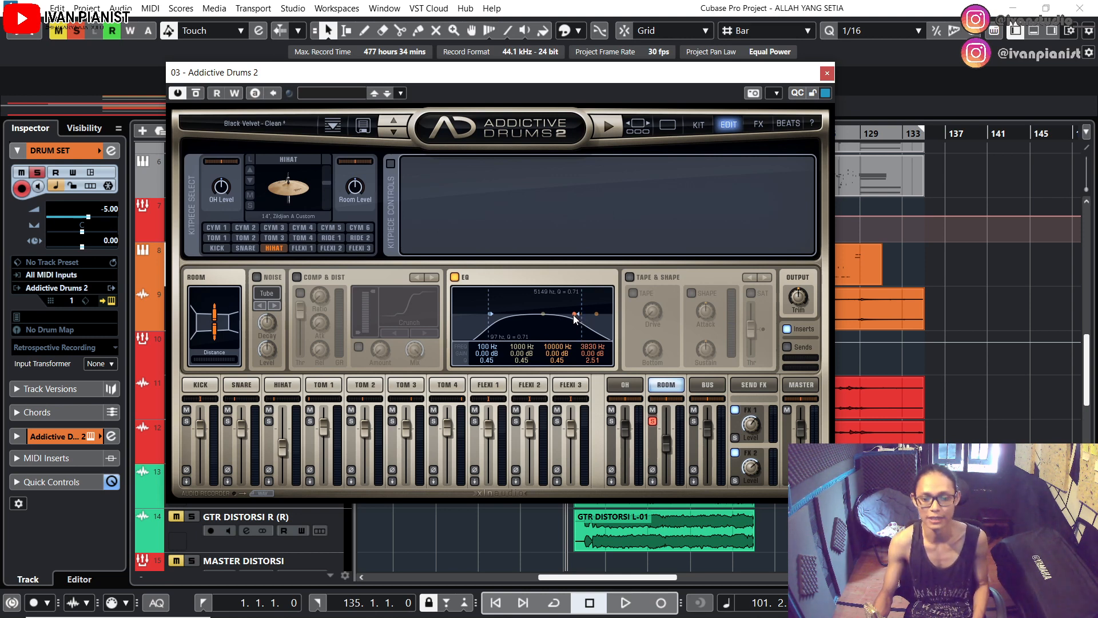
key("space")
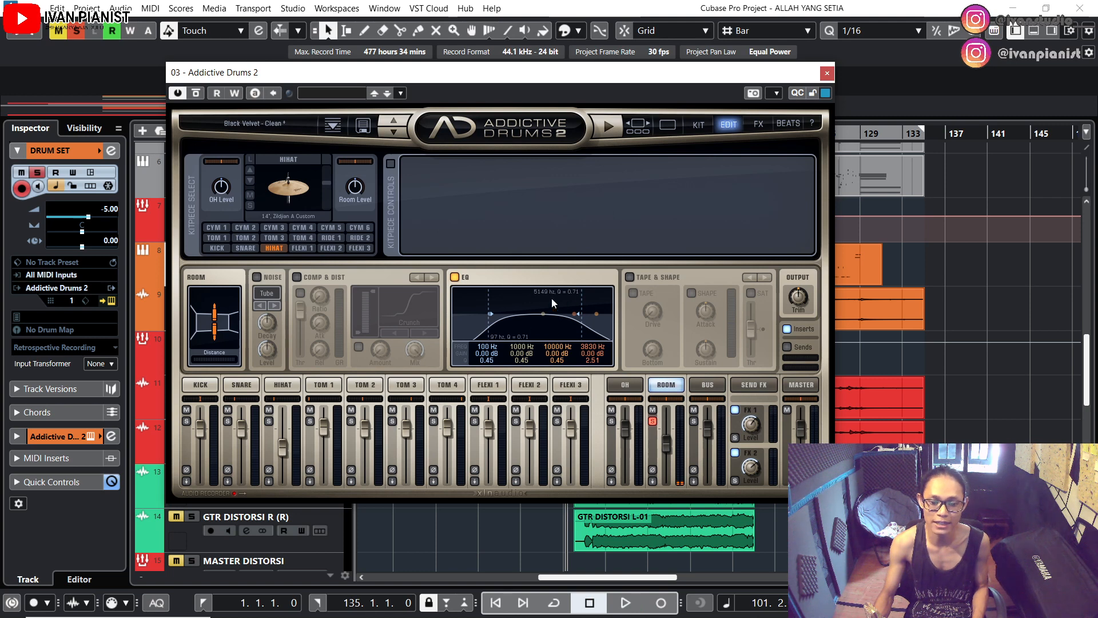
Step: Solo the overheads together with the room and show the overhead channel's settings
left_click(611, 421)
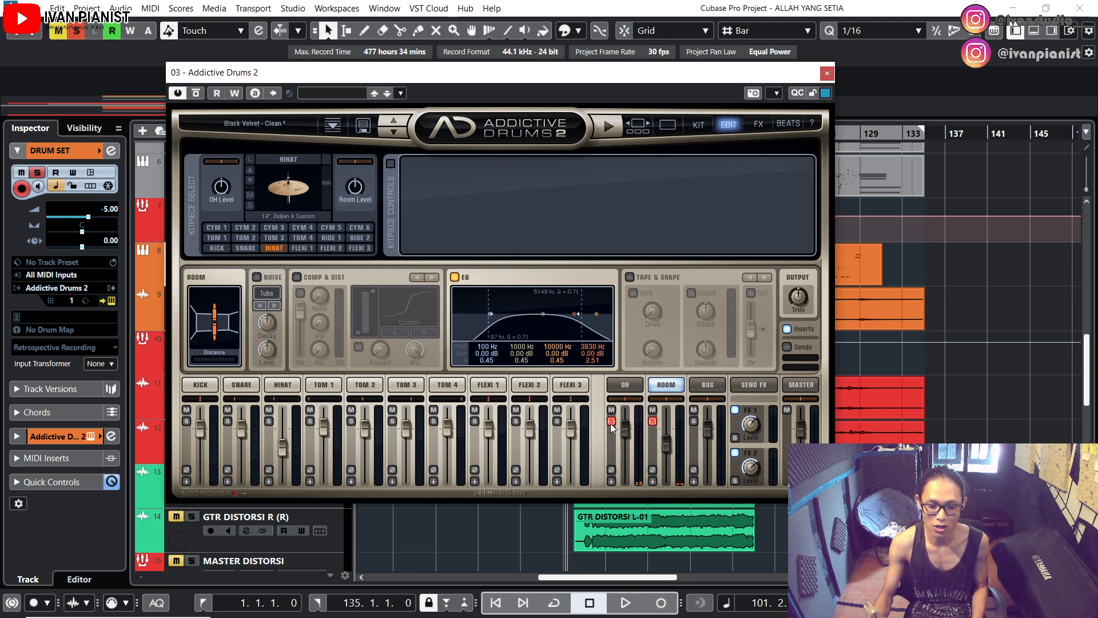
left_click(624, 386)
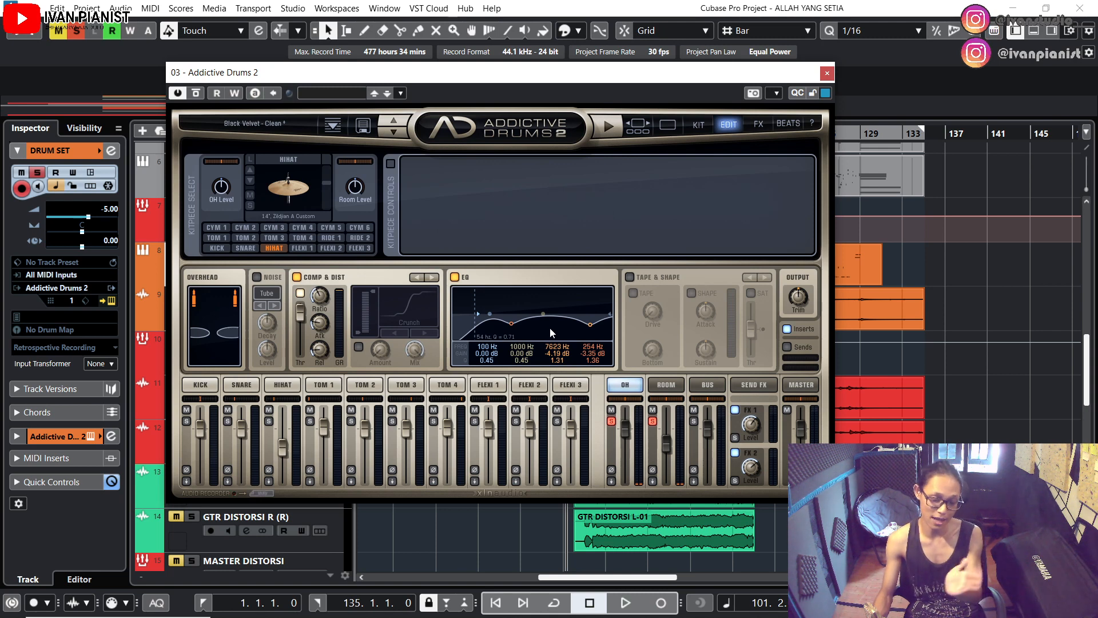
Step: Drop the overheads from the solo, show the room channel's settings, and audition the room with its EQ bypassed
left_click(611, 421)
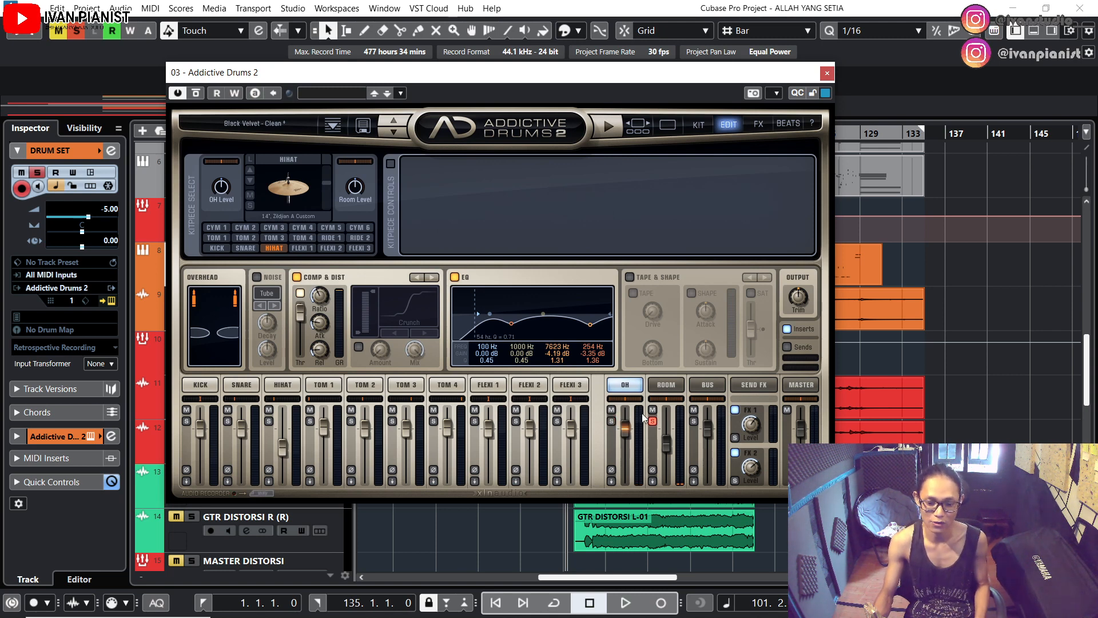
left_click(662, 385)
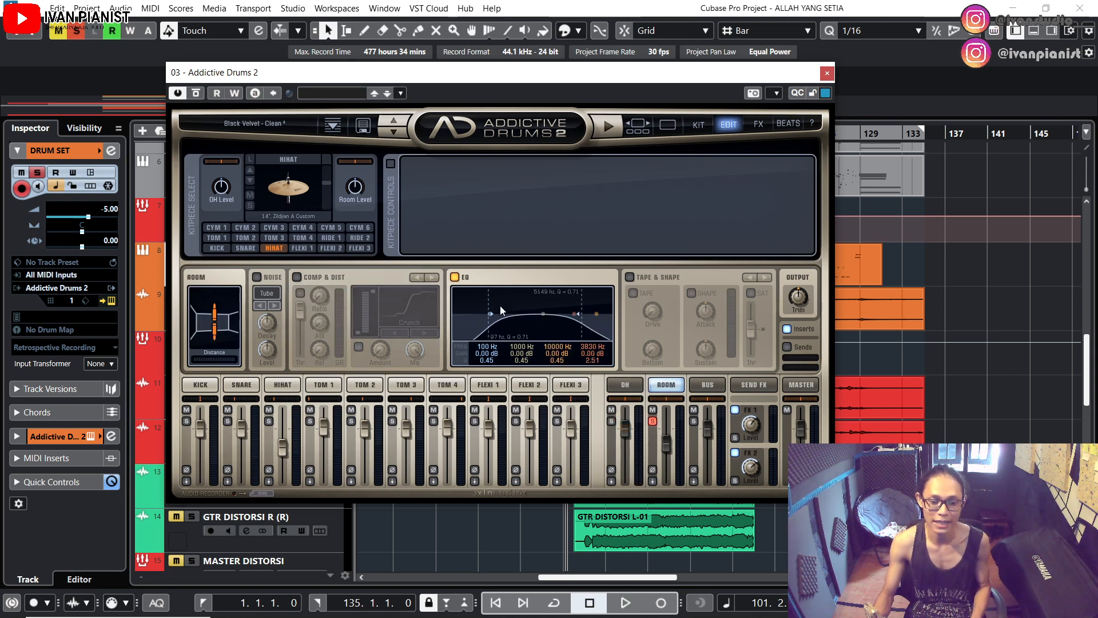
left_click(454, 278)
key("space")
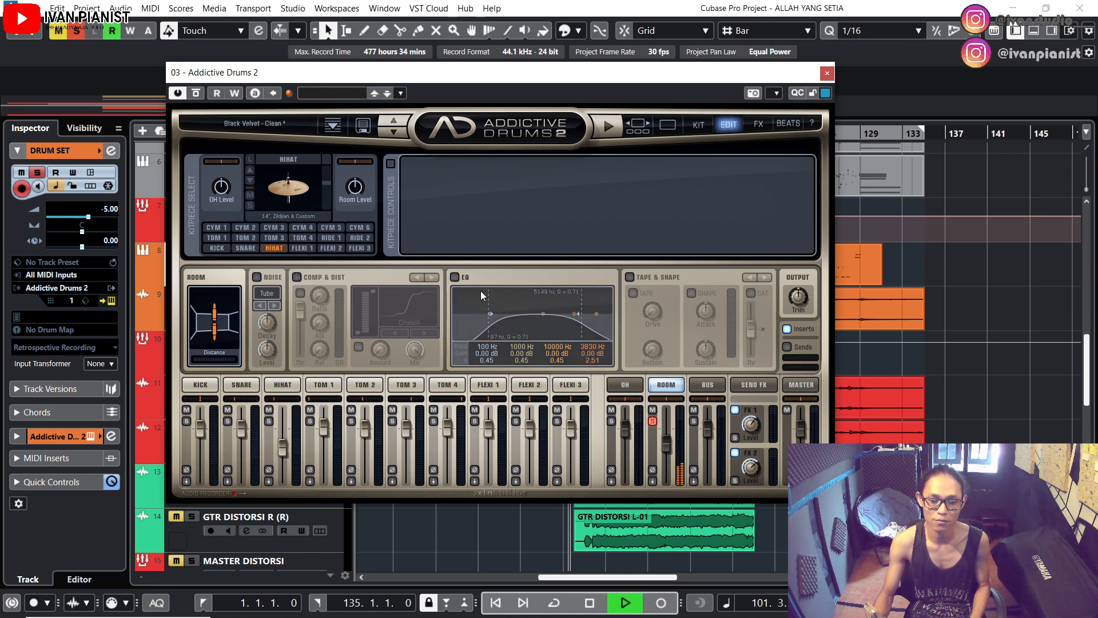
key("space")
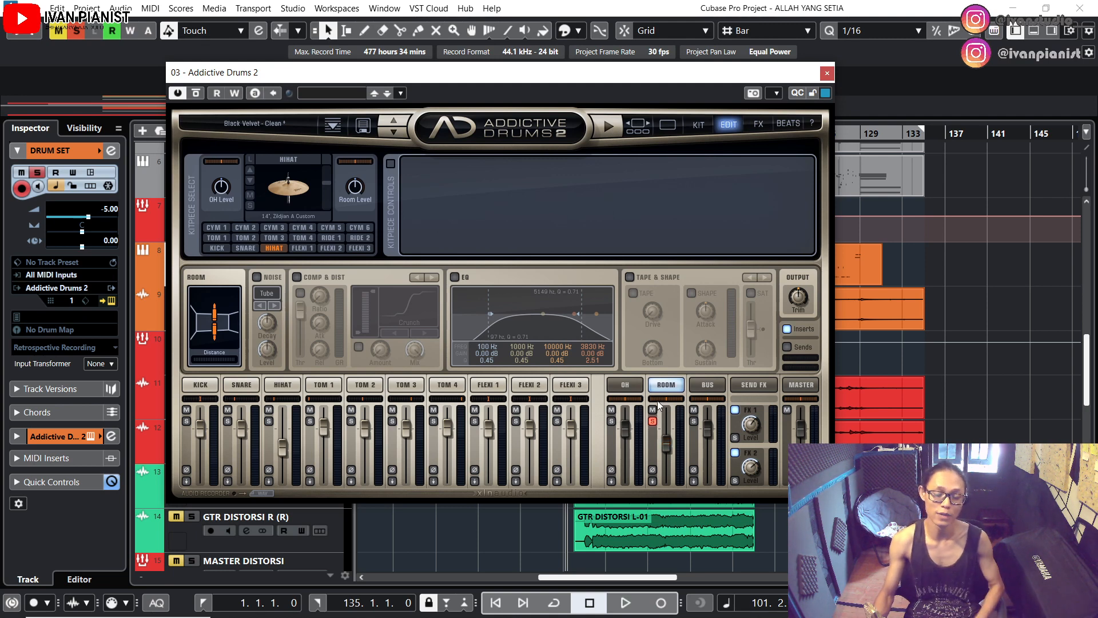
key("space")
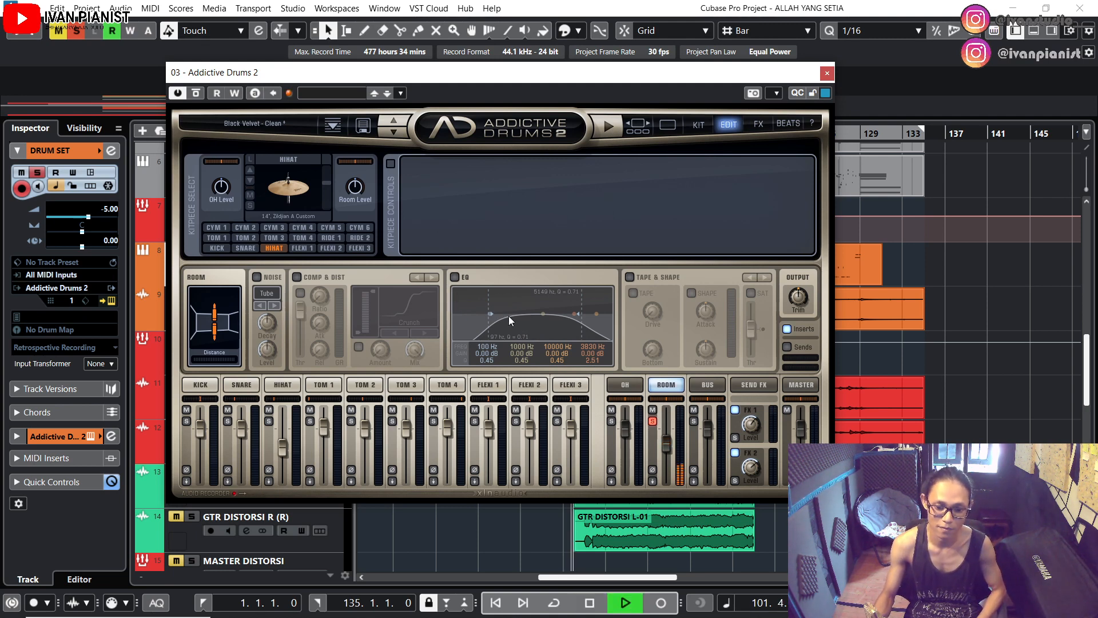
key("space")
Step: Re-enable the room channel's EQ and audition the soloed room again
left_click(455, 276)
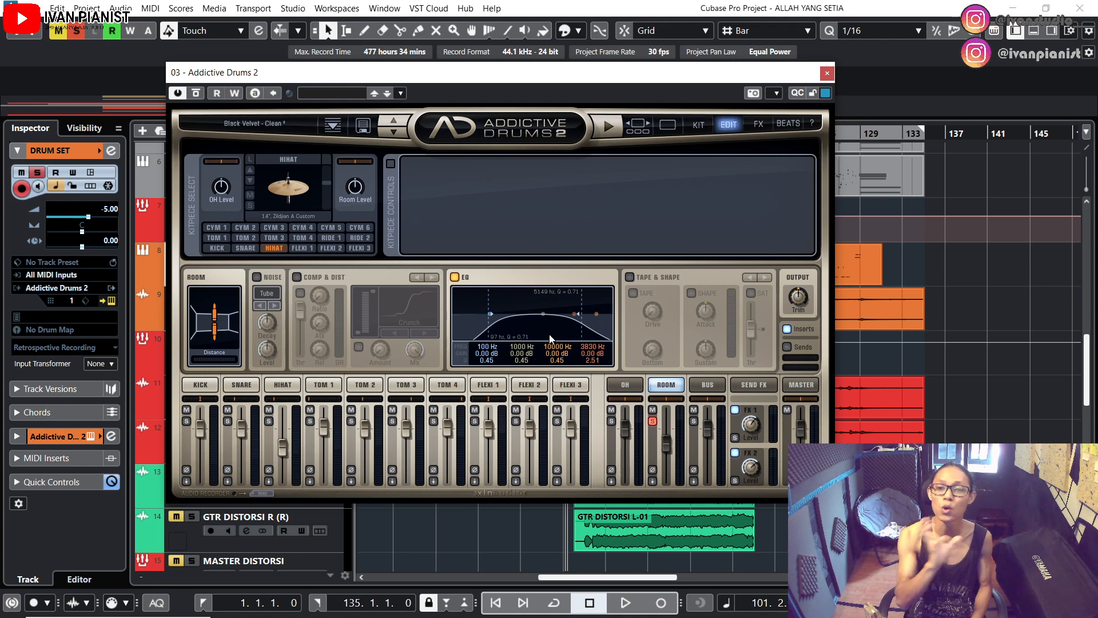
key("space")
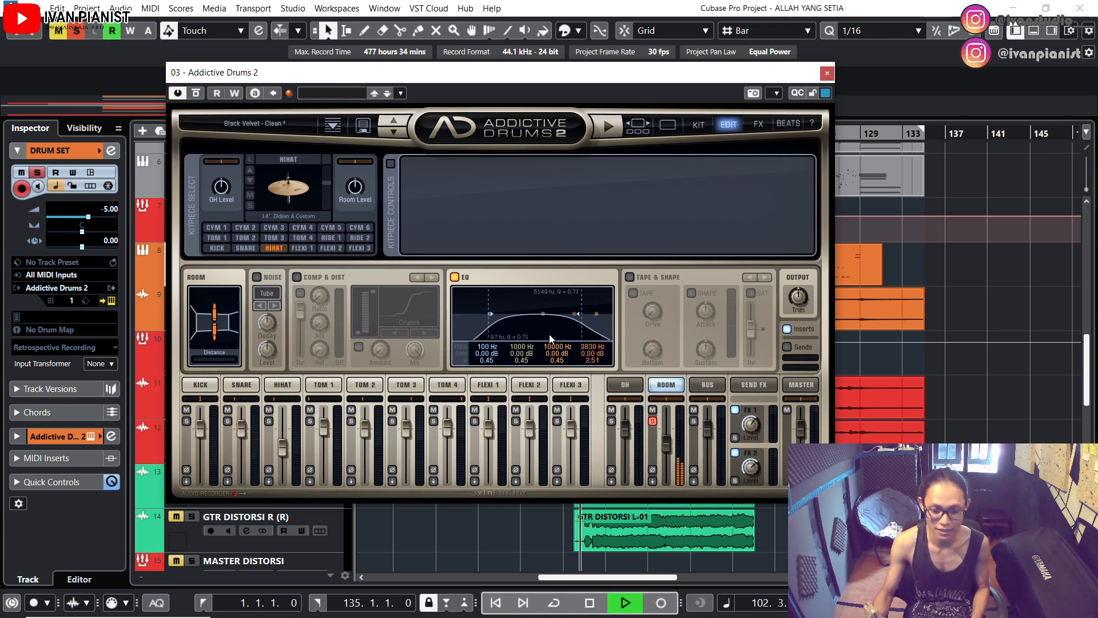
key("space")
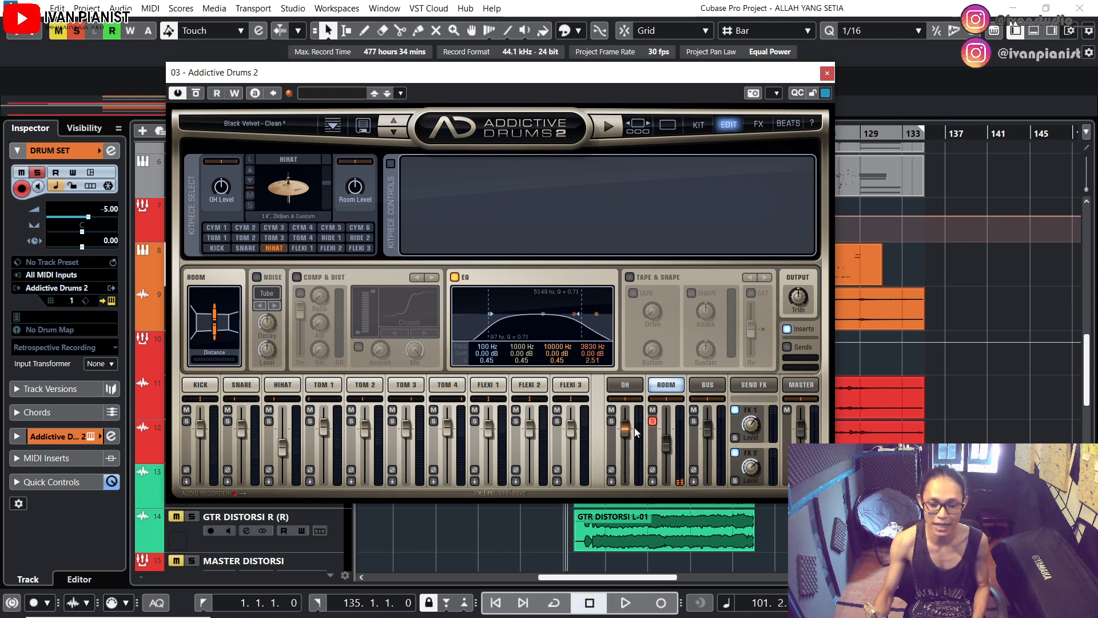
Step: Solo the overheads alongside the room and audition the two channels together
left_click(610, 421)
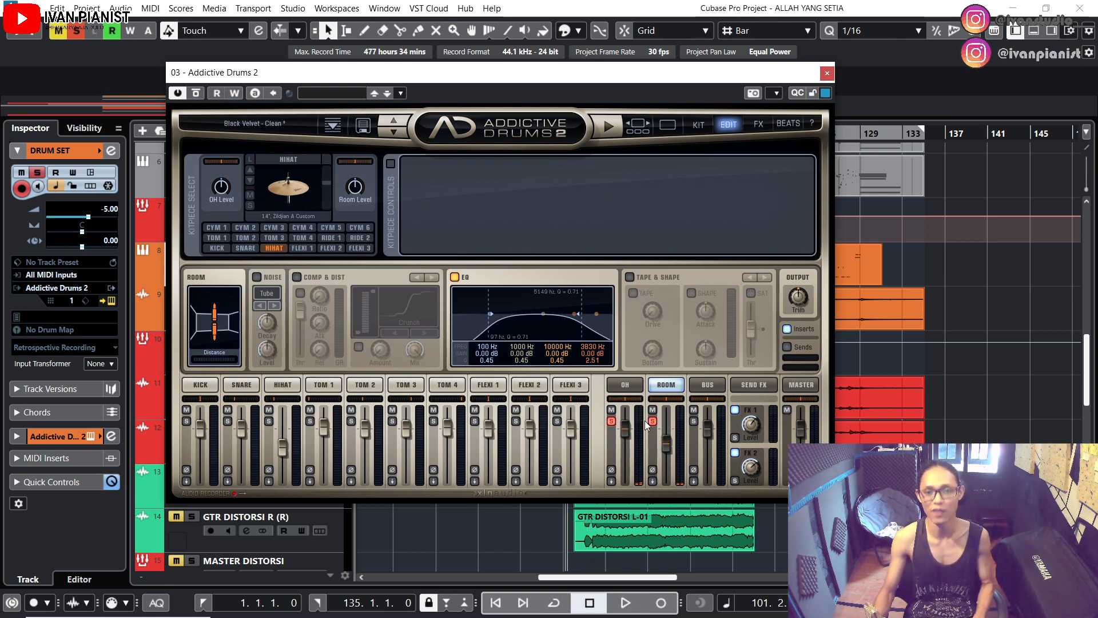
key("space")
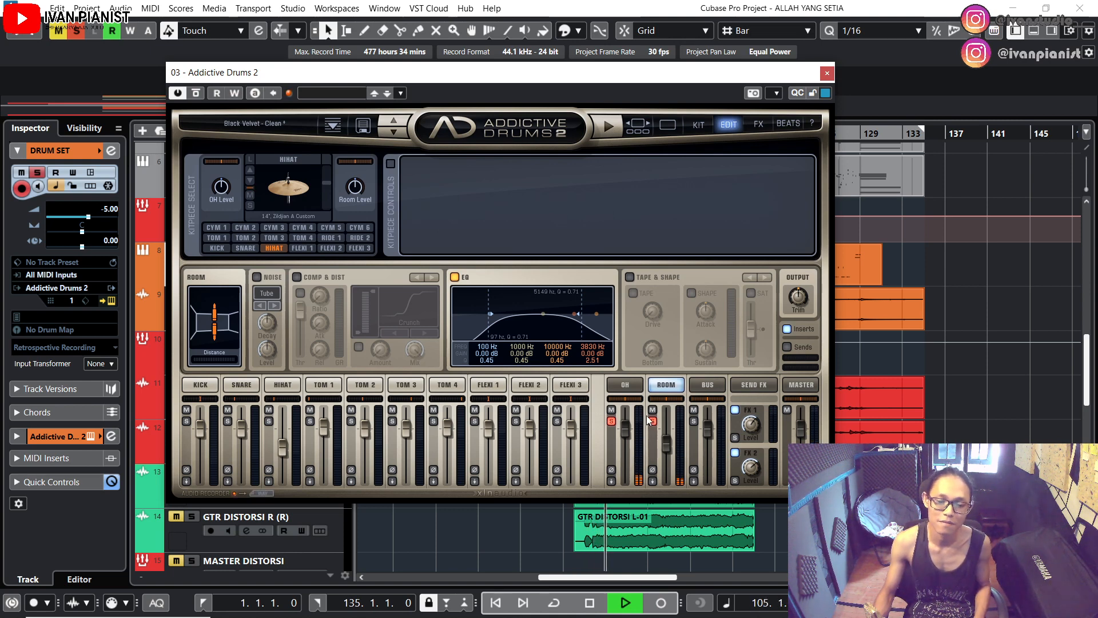
key("space")
Step: Clear the solos on the room and overhead channels and audition the full drum kit
left_click(652, 421)
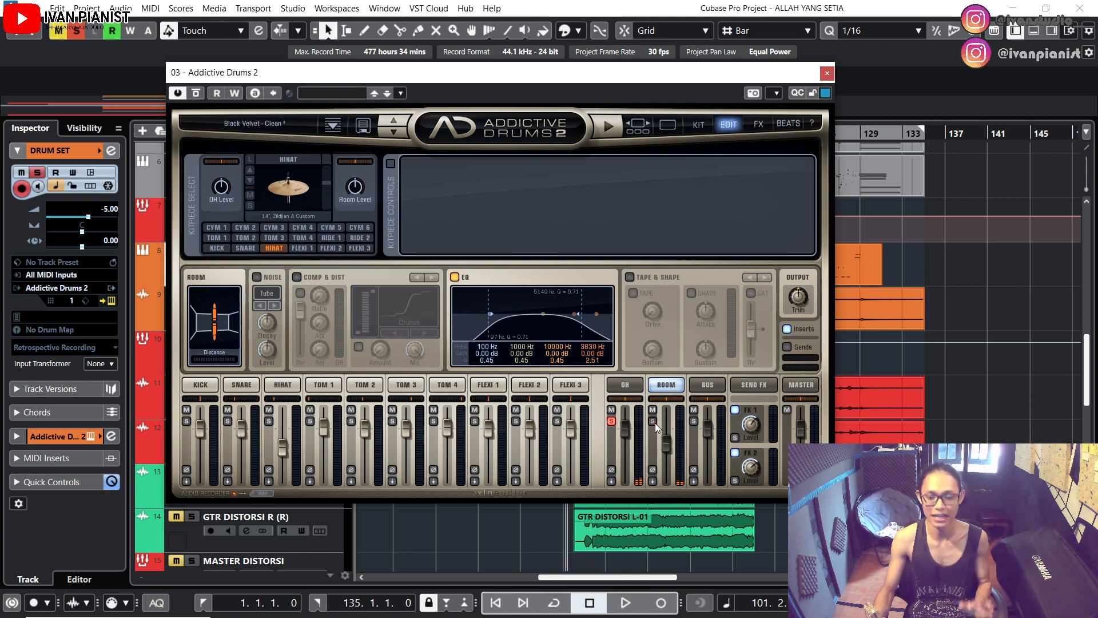
left_click(611, 421)
key("space")
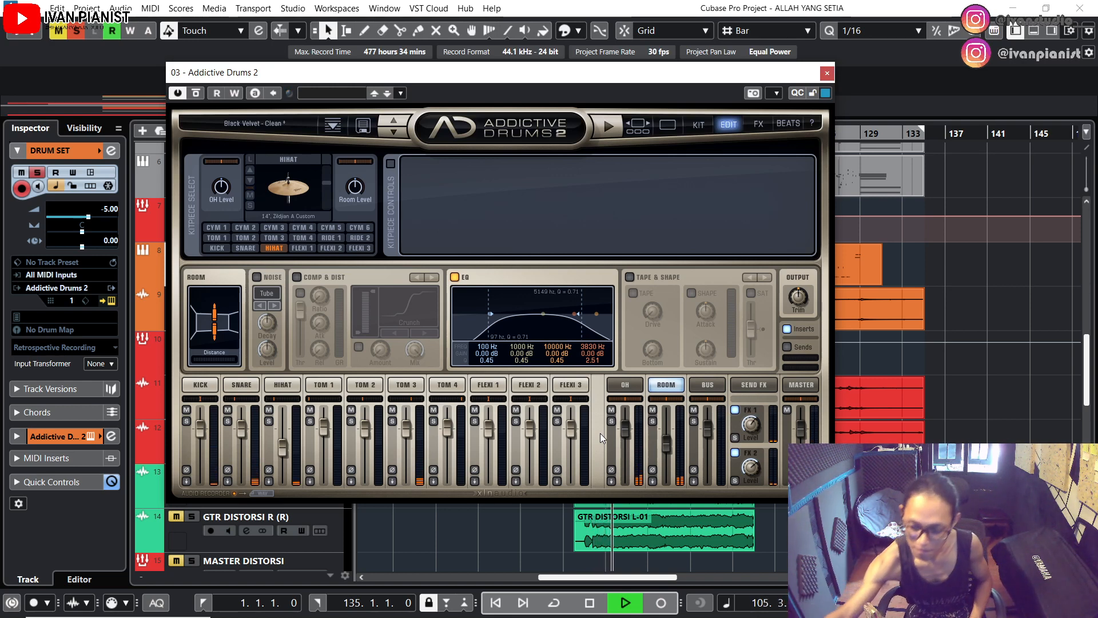
key("space")
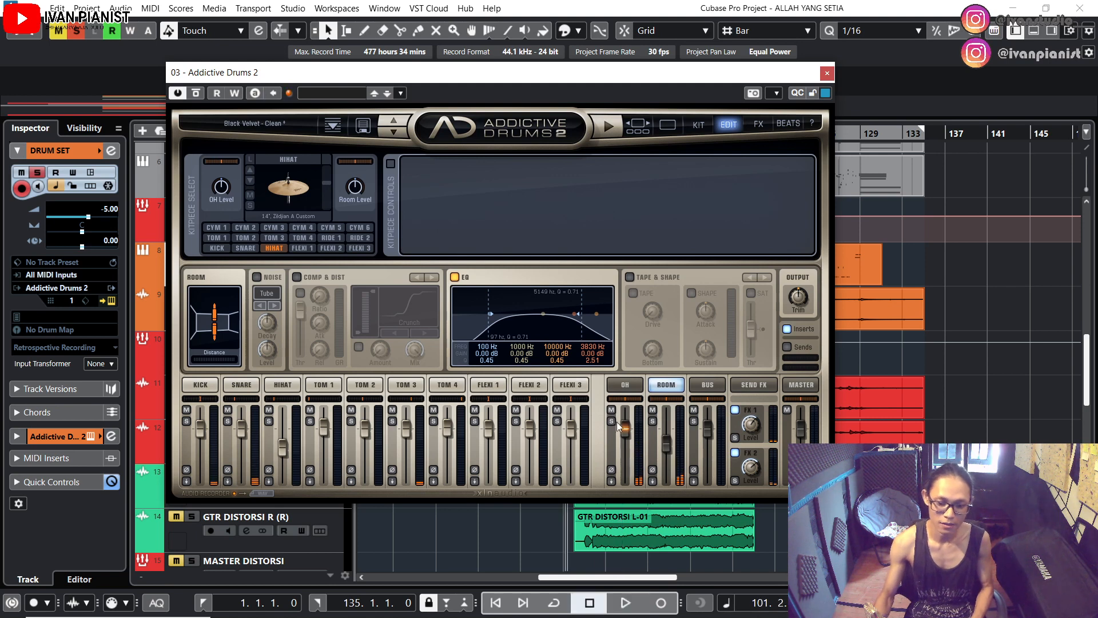
Step: Compare the full kit with the overhead and room channels muted and unmuted during playback
left_click(611, 410)
left_click(652, 409)
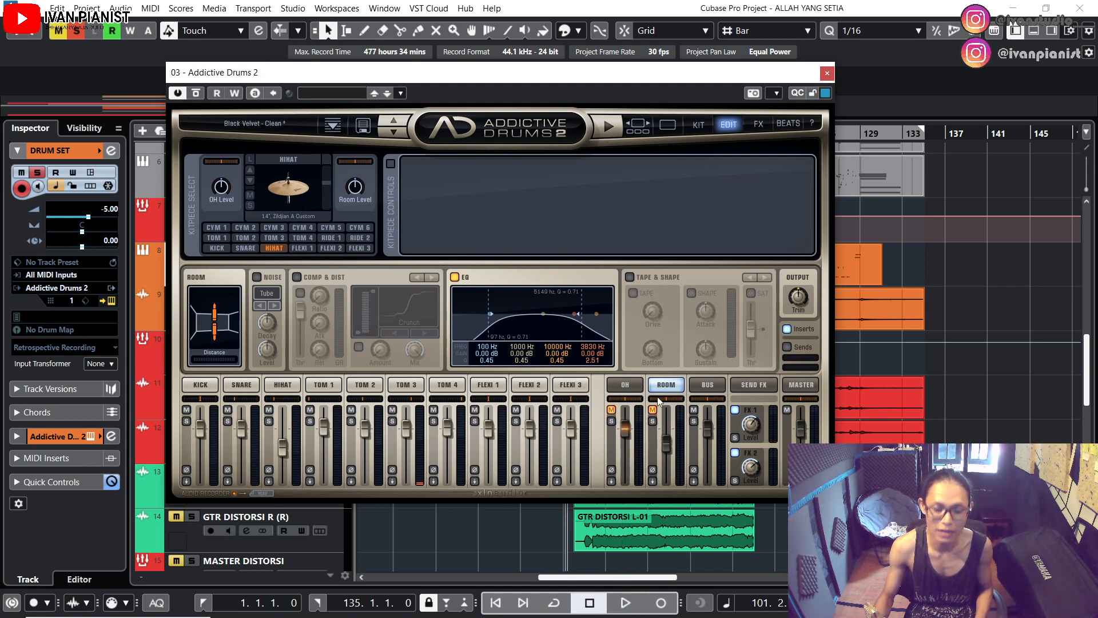
key("space")
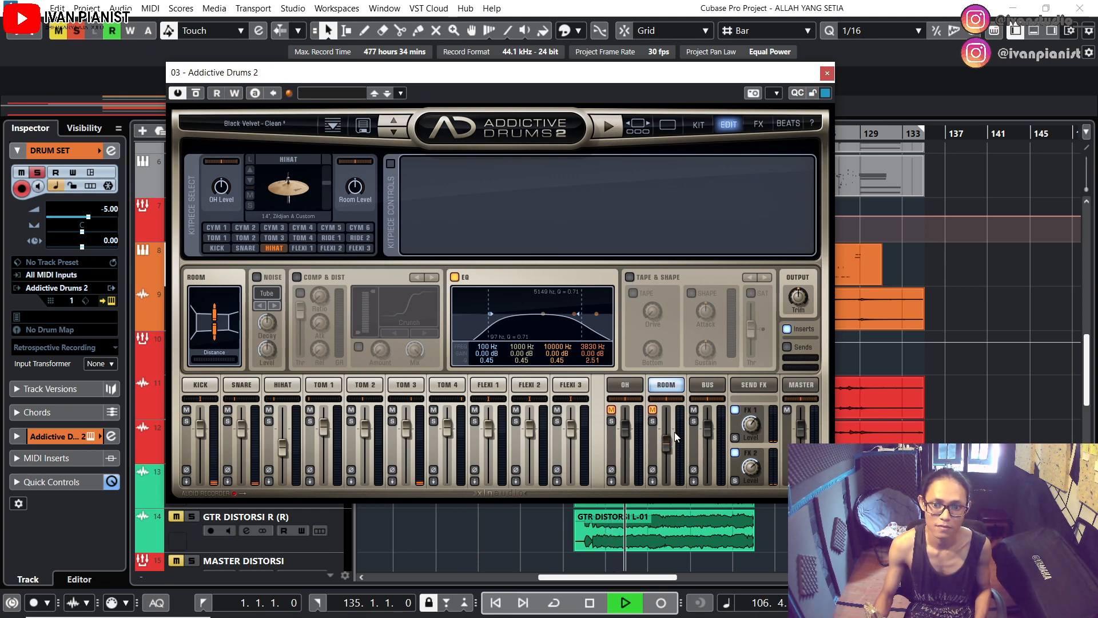
left_click(612, 410)
left_click(653, 410)
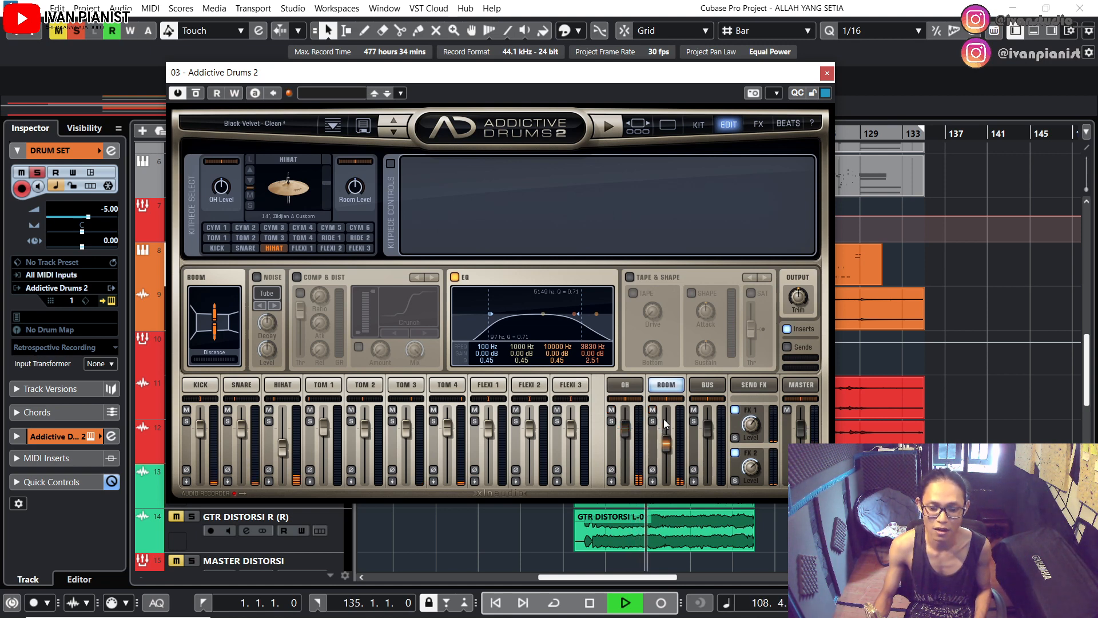
key("space")
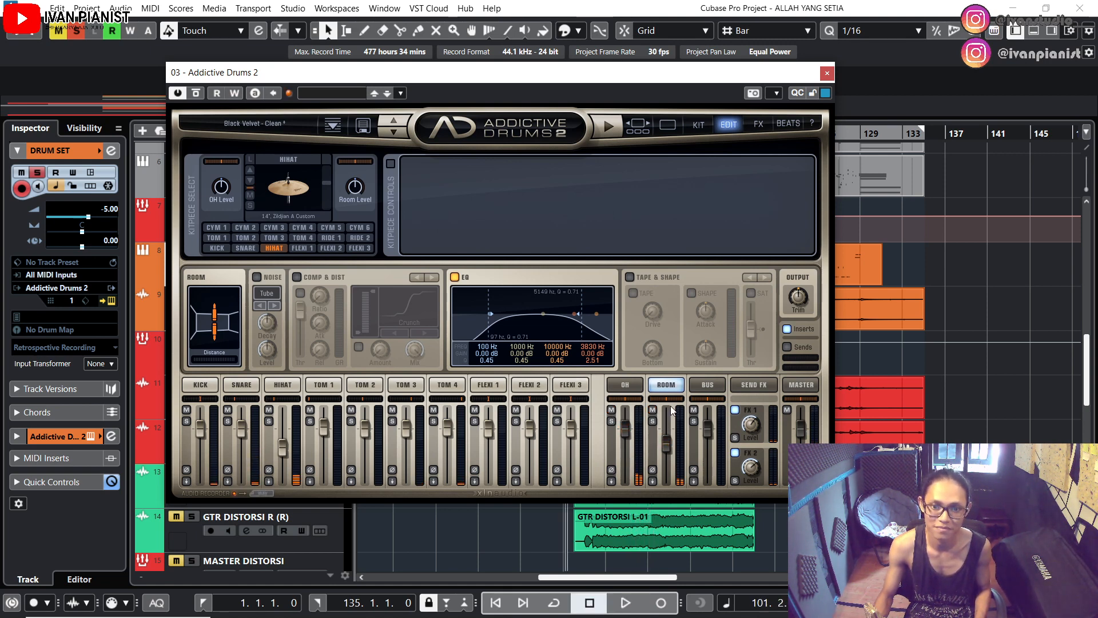
key("space")
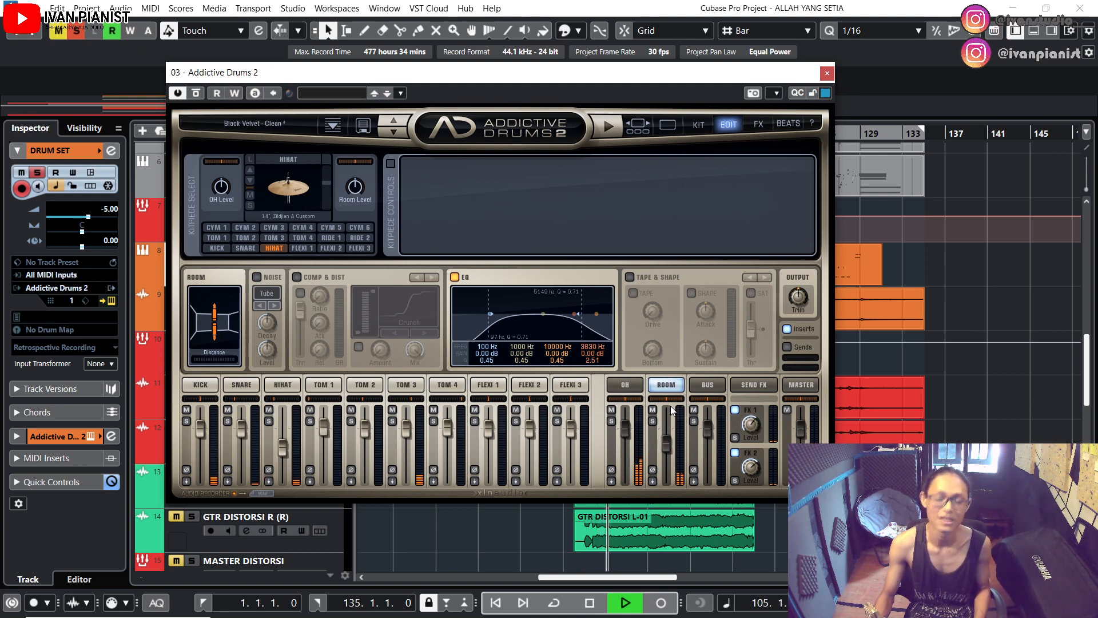
key("space")
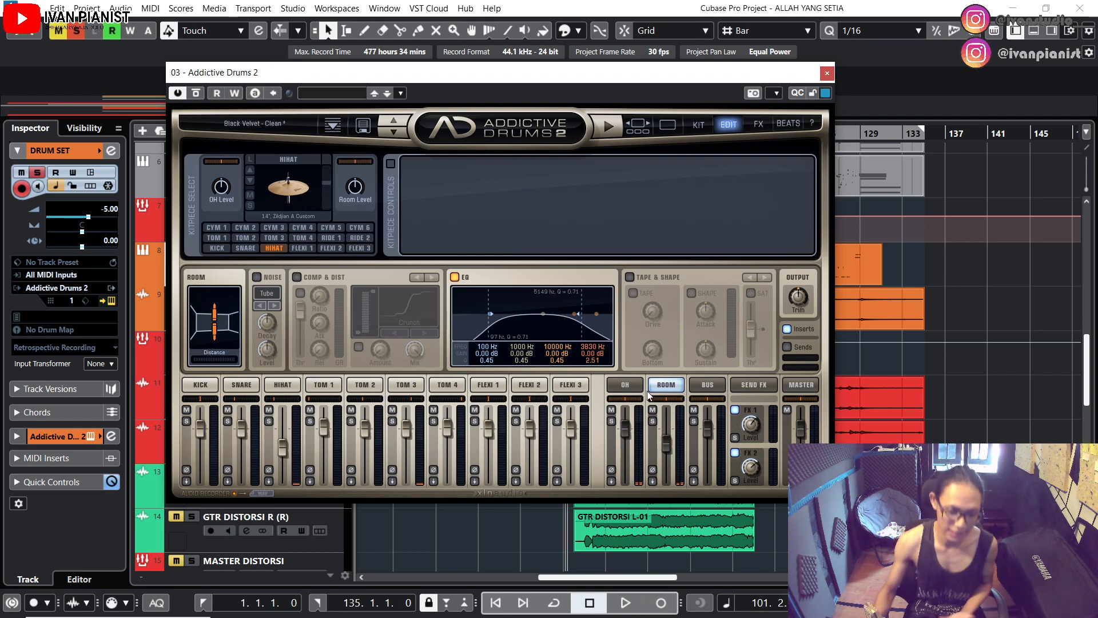
Step: Show the snare's settings, switch to the FX page, and audition the snare in solo with its effect sends on
left_click(251, 384)
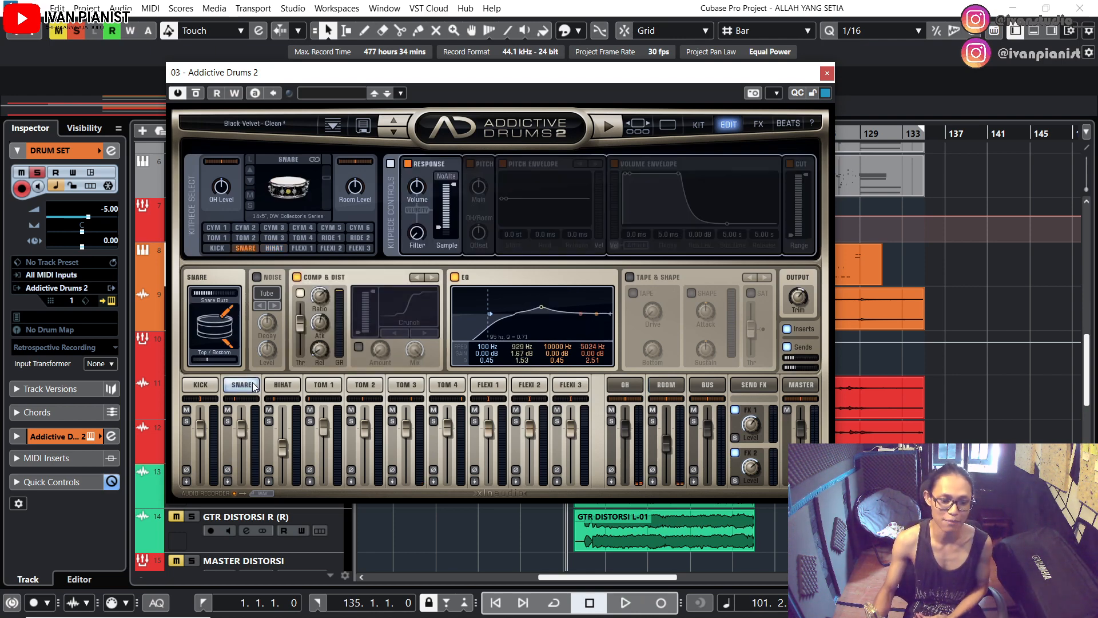
left_click(759, 126)
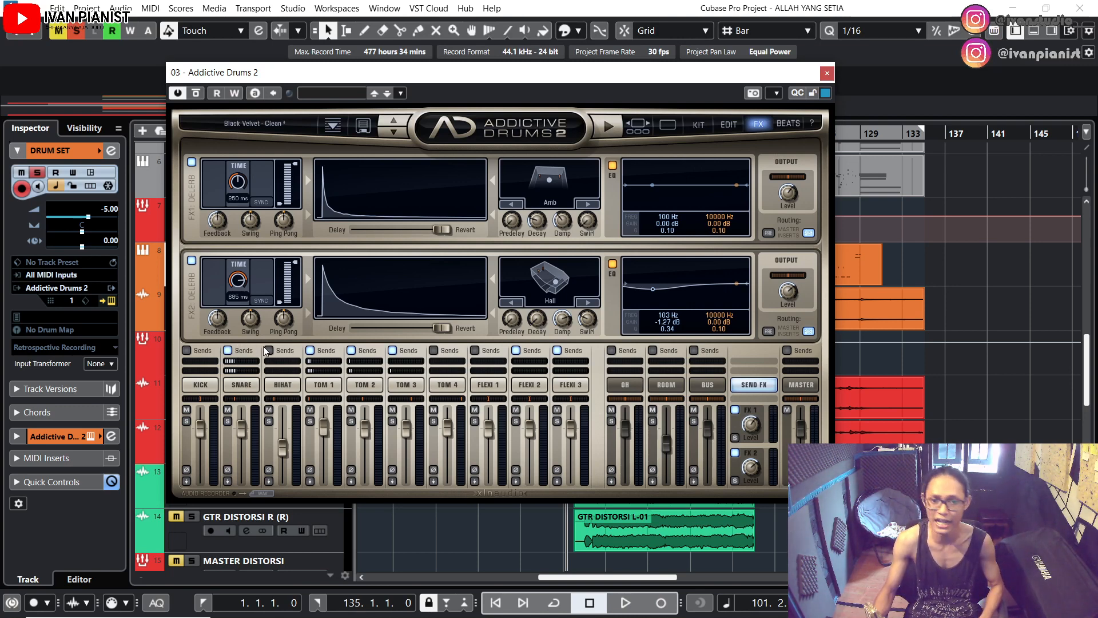
left_click(228, 421)
key("space")
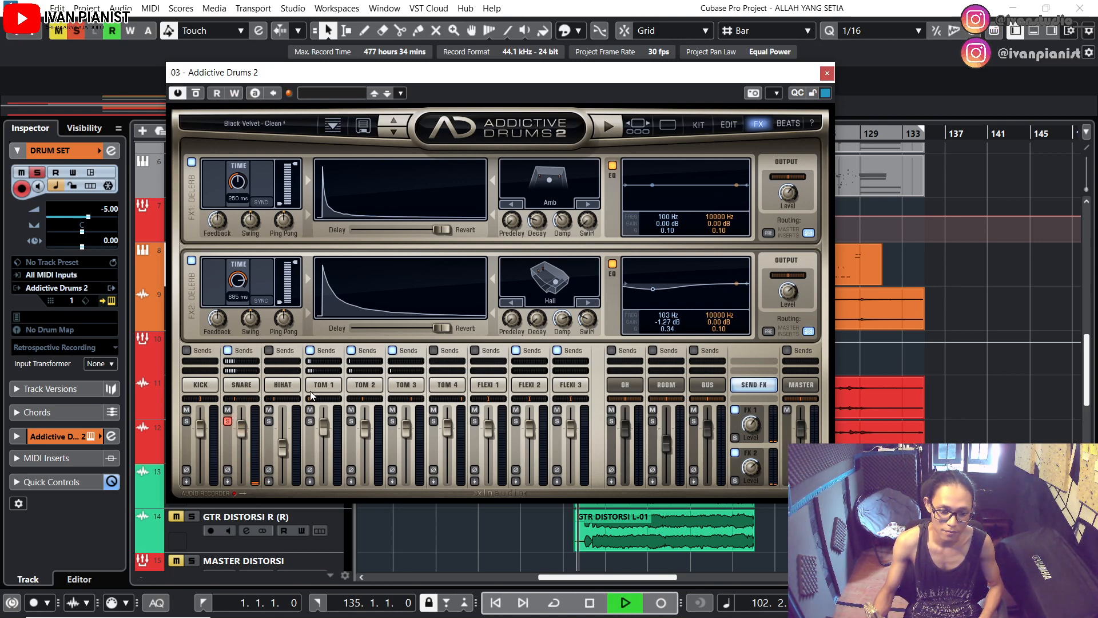
key("space")
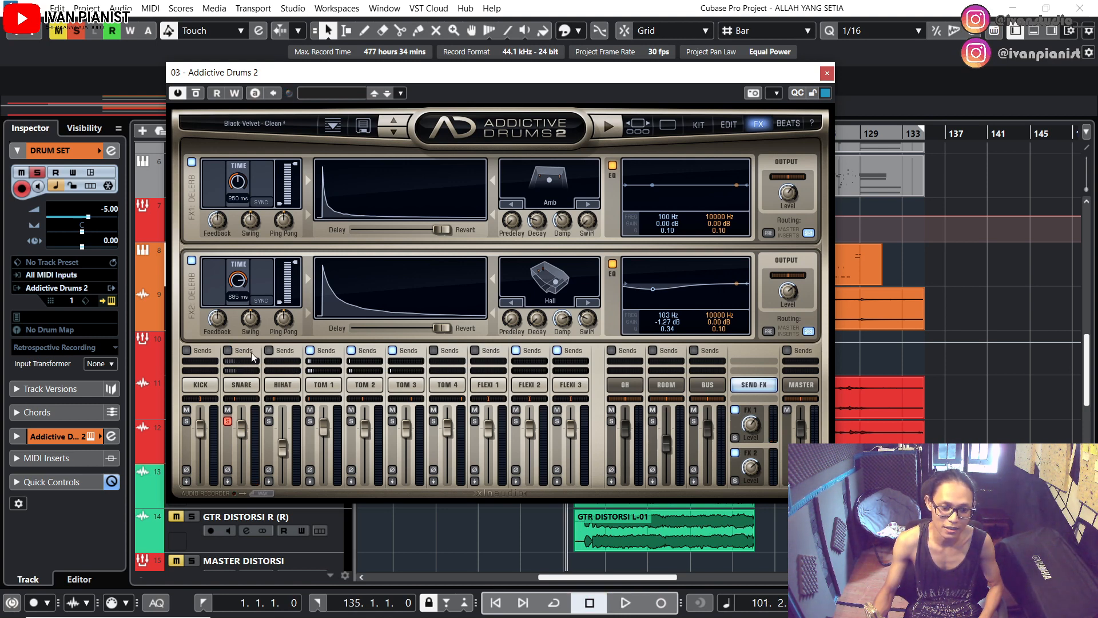
Step: Compare the soloed snare with its effect sends off and on during playback
key("space")
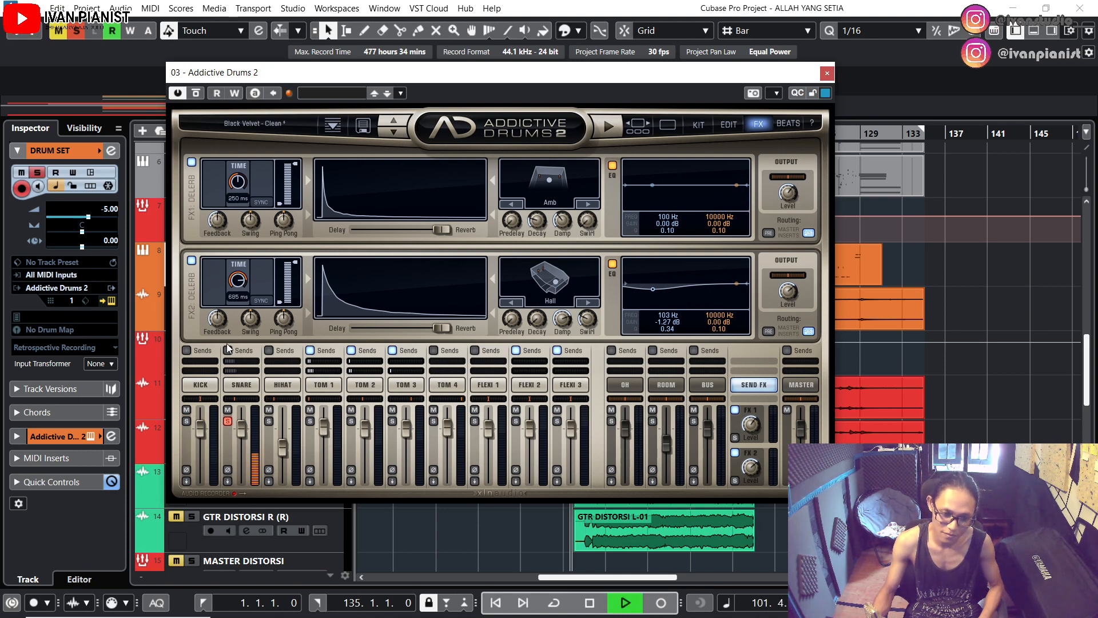
key("space")
key("space")
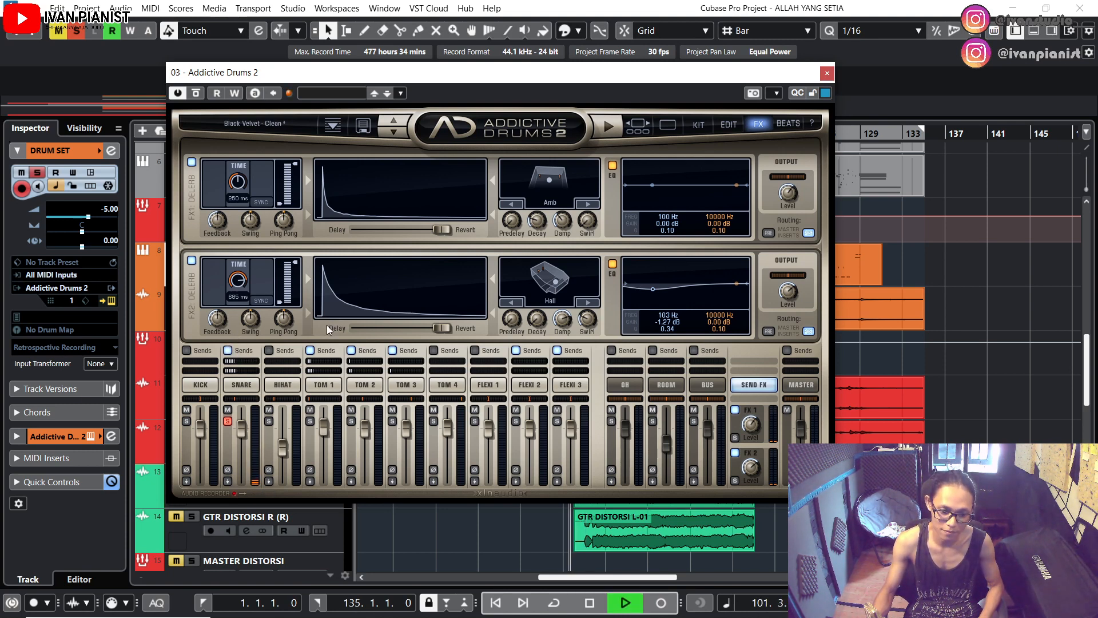
key("space")
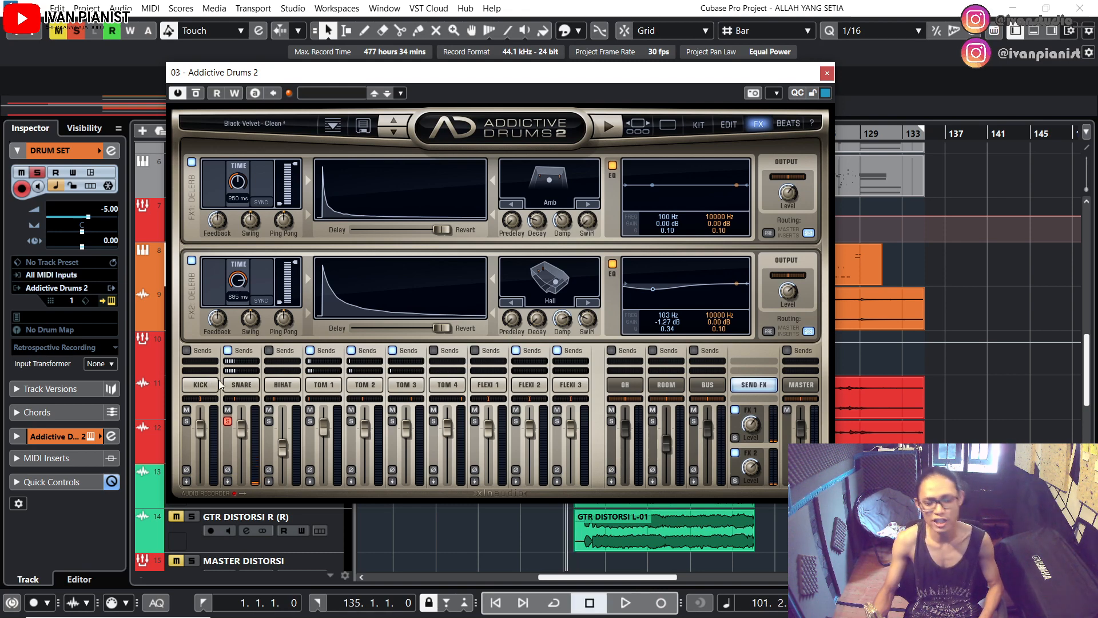
Step: Try the snare's FX 1 send at 83% and its FX 2 send at 53%, auditioning the exaggerated reverb
mouse_move(235, 373)
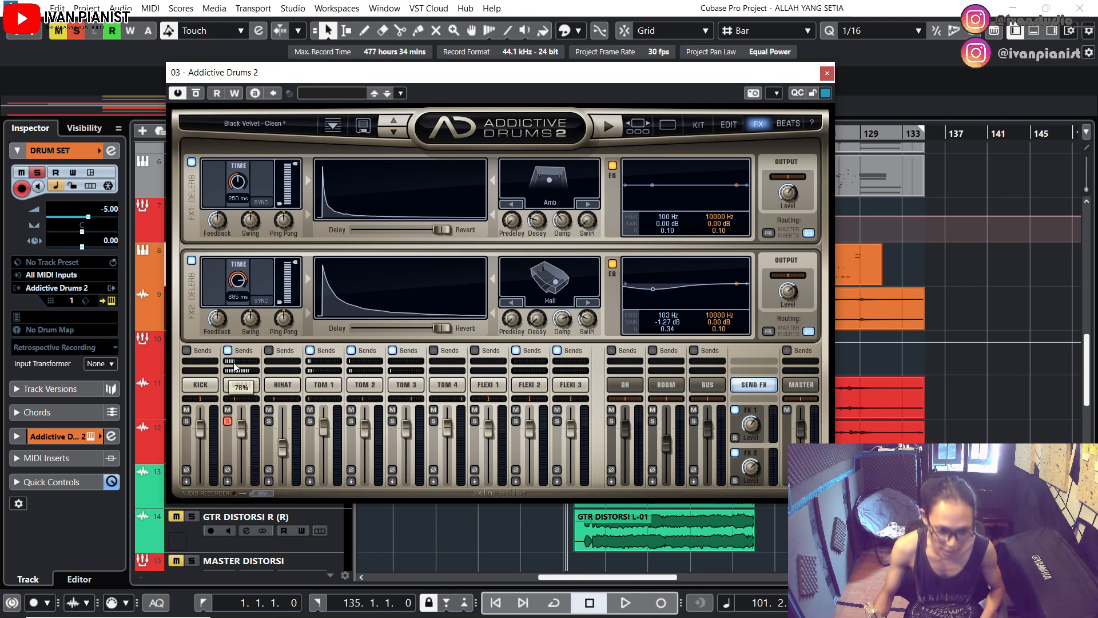
left_click(250, 360)
key("space")
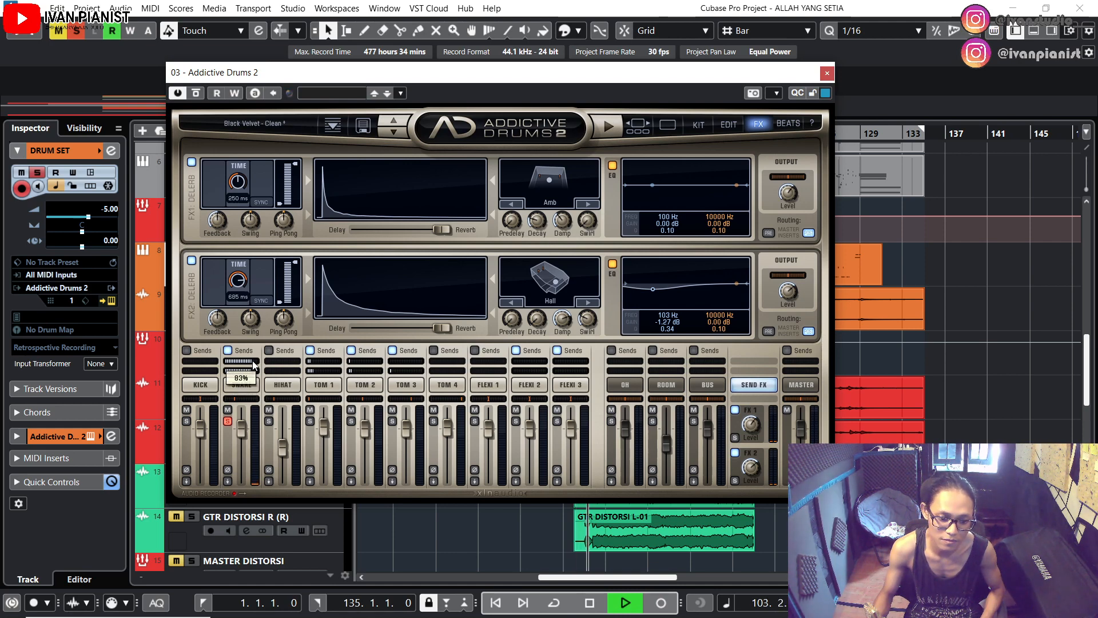
left_click(252, 361)
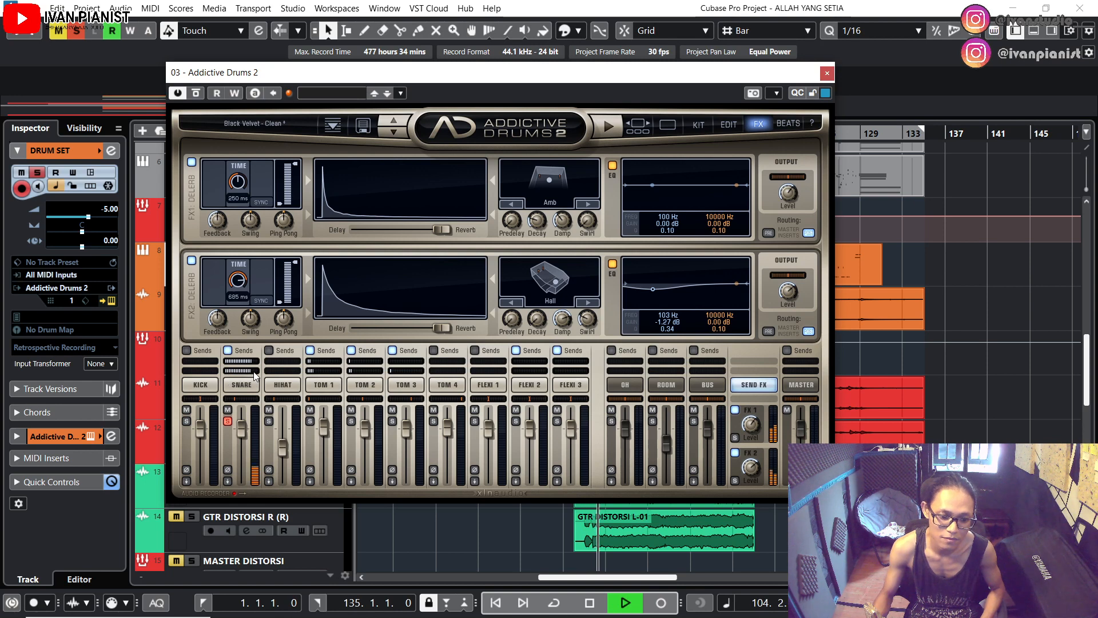
key("space")
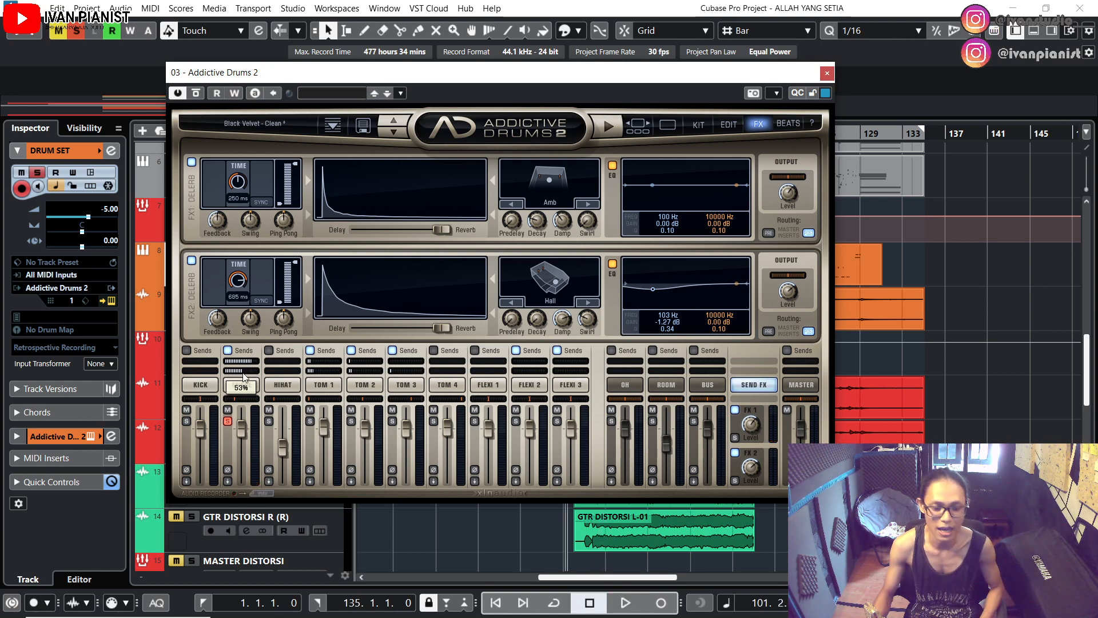
Step: Lower the snare's FX 1 send, set its FX 2 send to about 50%, and audition the snare
left_click(239, 362)
left_click(242, 371)
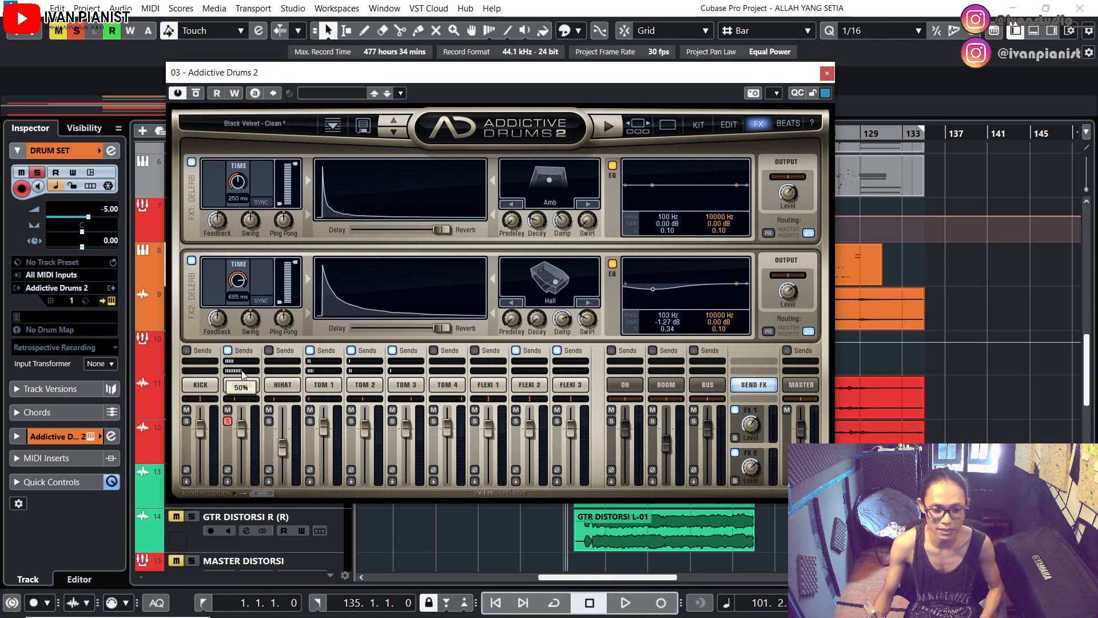
key("space")
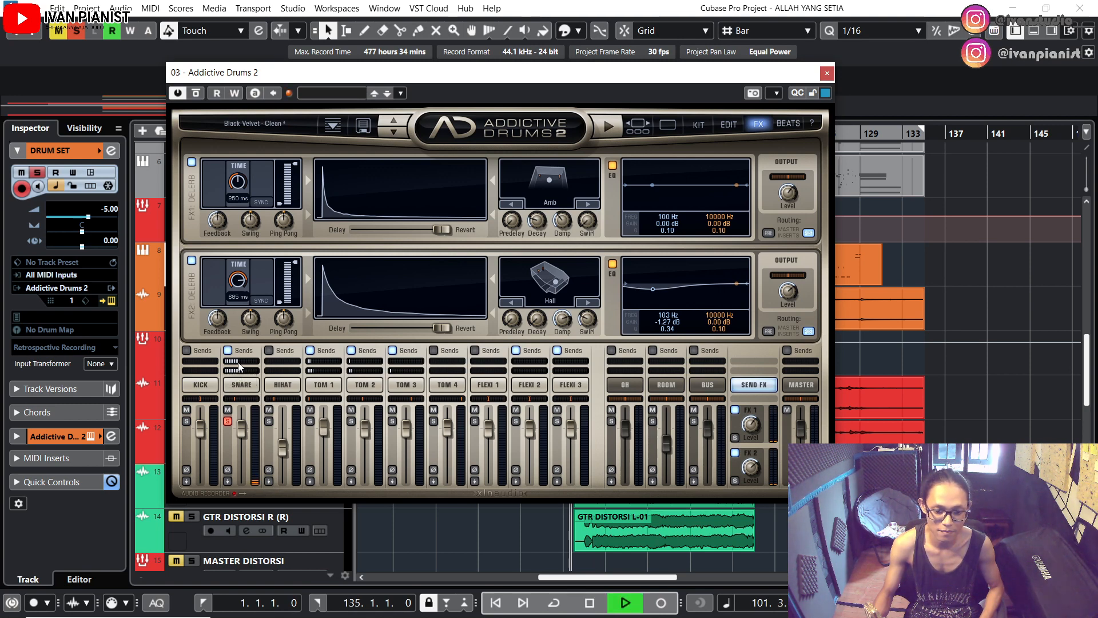
key("space")
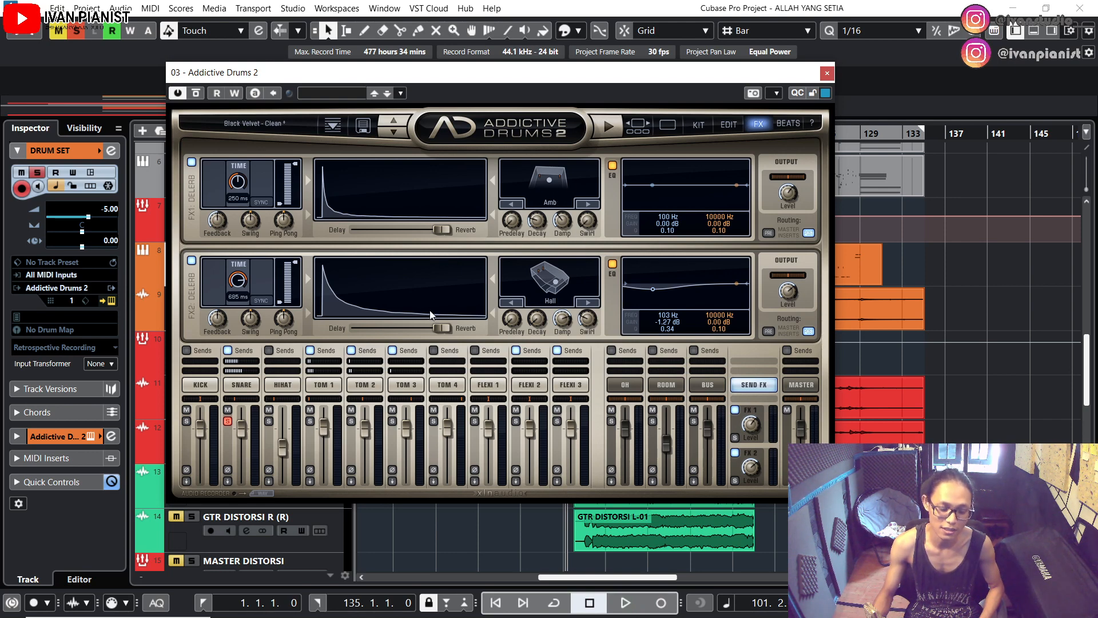
Step: Audition the soloed snare while checking the FX 1 return level in the mixer
key("space")
mouse_move(752, 424)
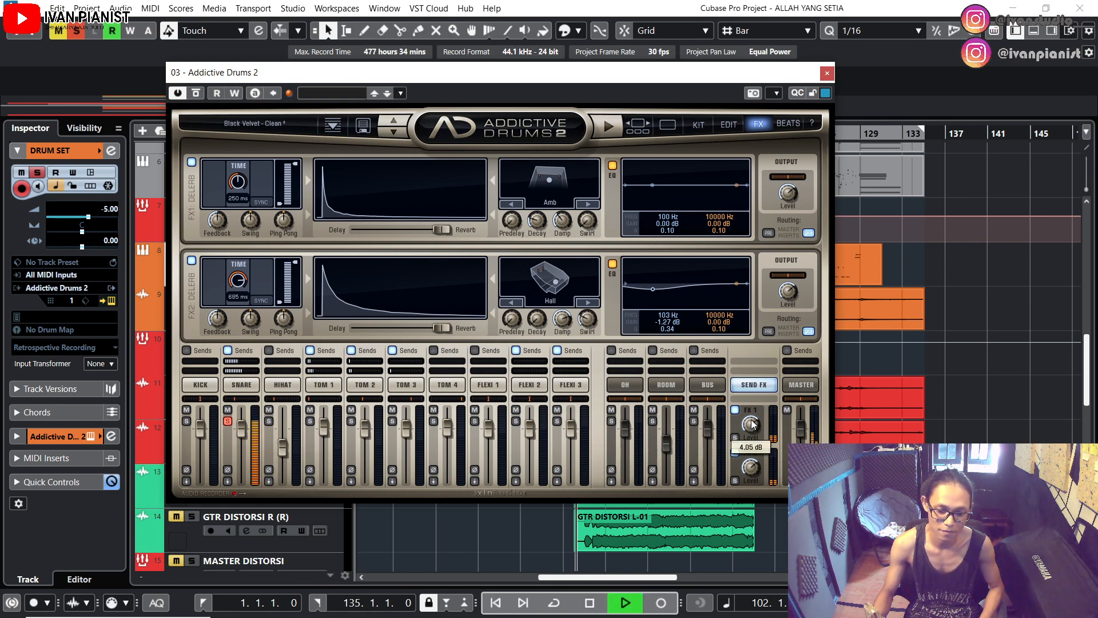
left_click_drag(753, 424, 752, 425)
key("space")
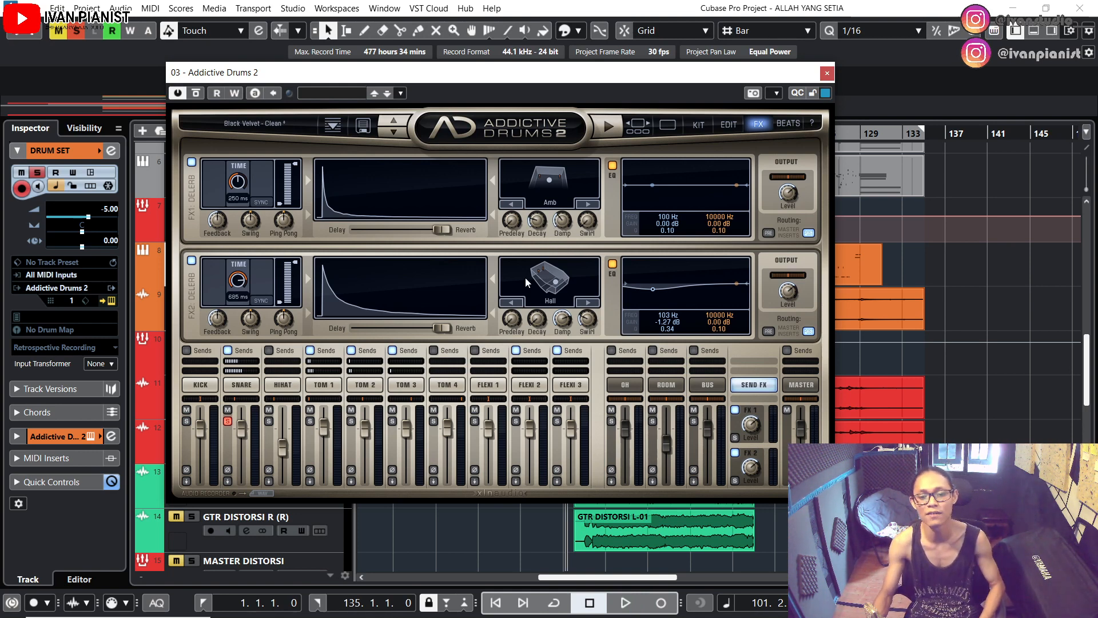
Step: Lower the snare's FX 1 and FX 2 sends and audition the soloed snare with its sends off and on
key("space")
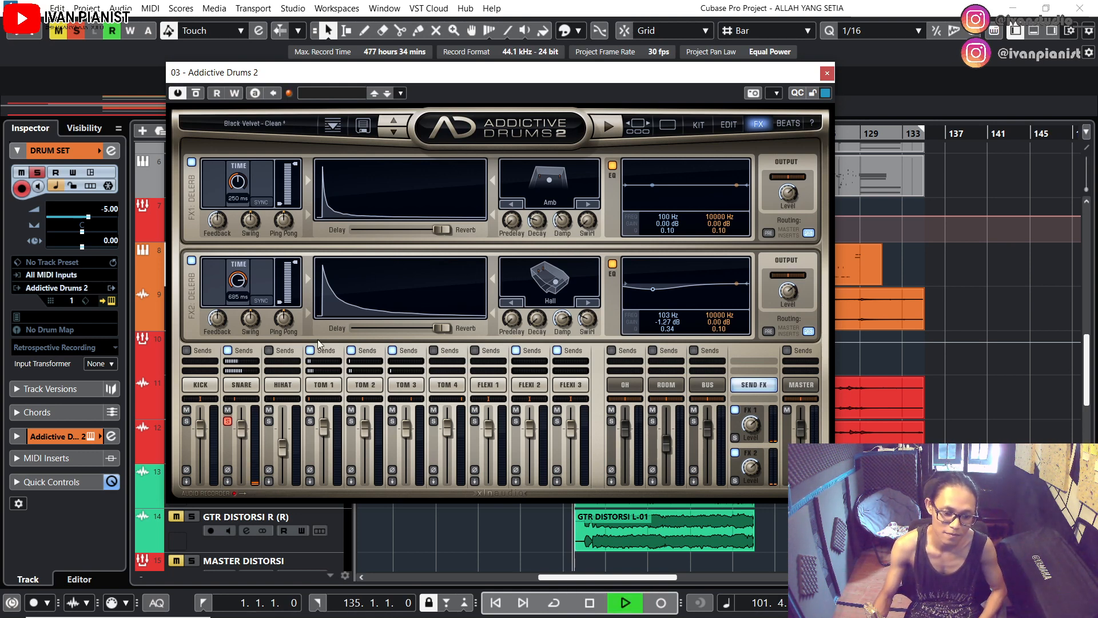
key("space")
mouse_move(239, 375)
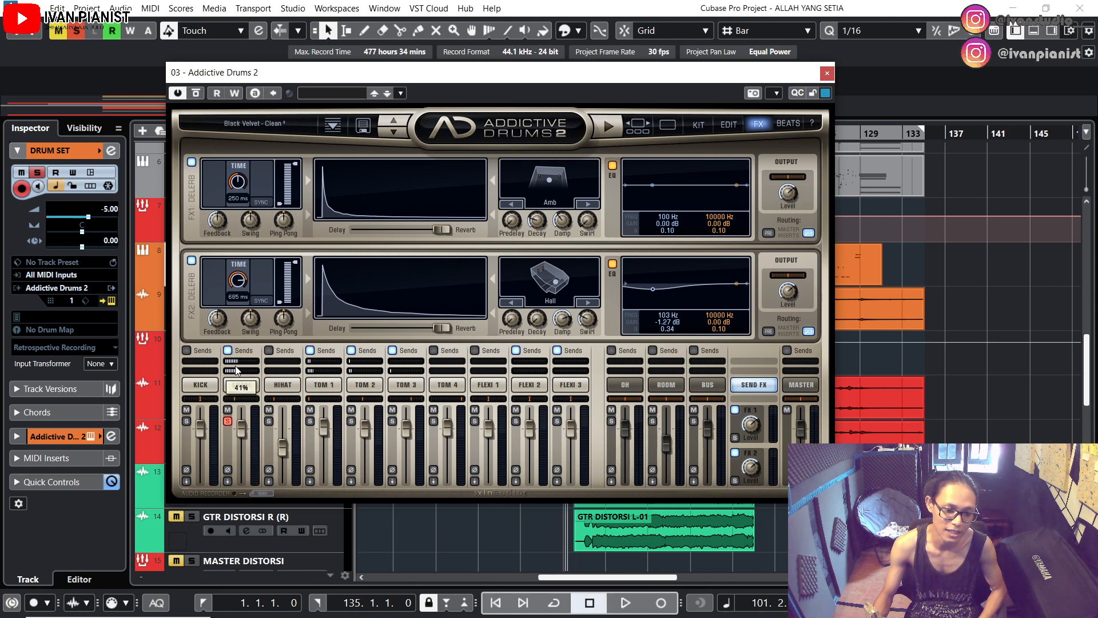
left_click_drag(238, 361, 232, 360)
key("space")
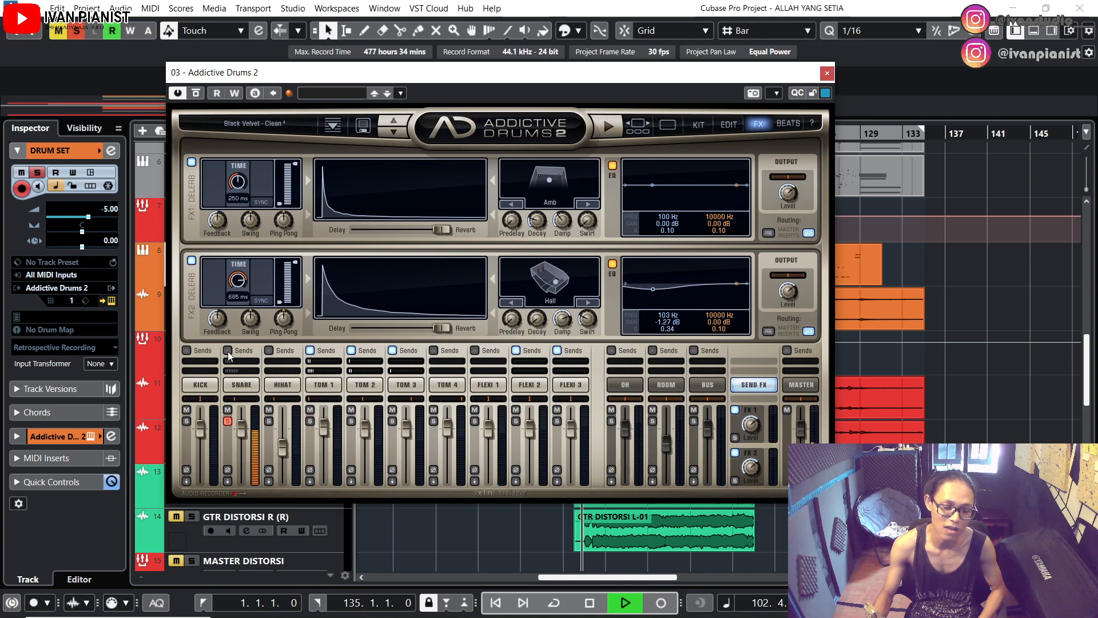
left_click(228, 351)
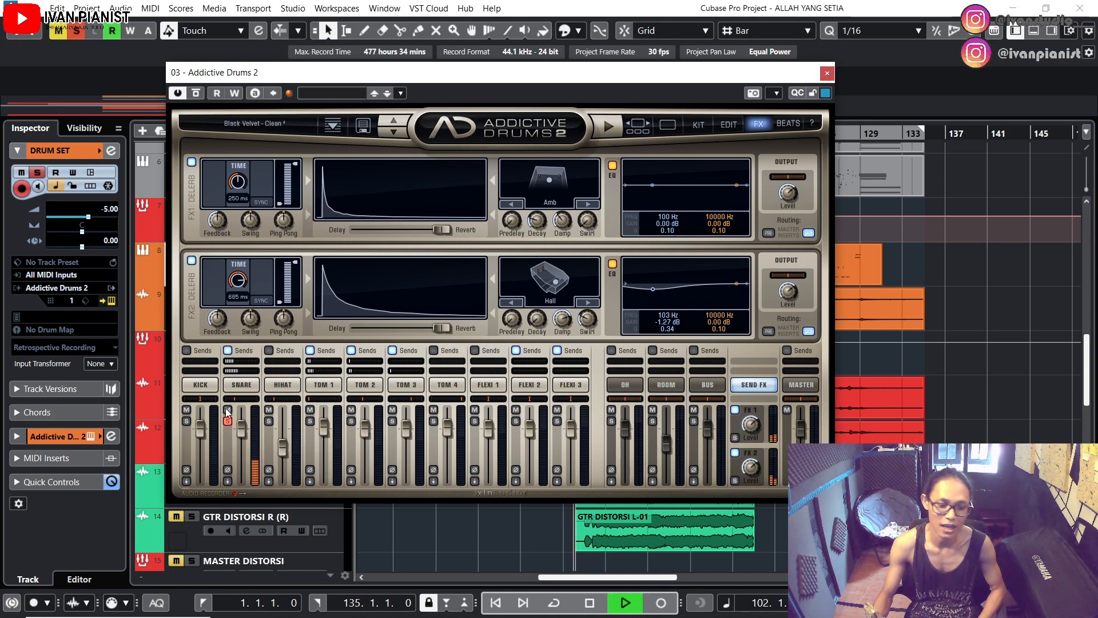
key("space")
Step: Solo Tom 1 and Tom 2 alongside the snare and audition them with their effect sends
left_click(310, 420)
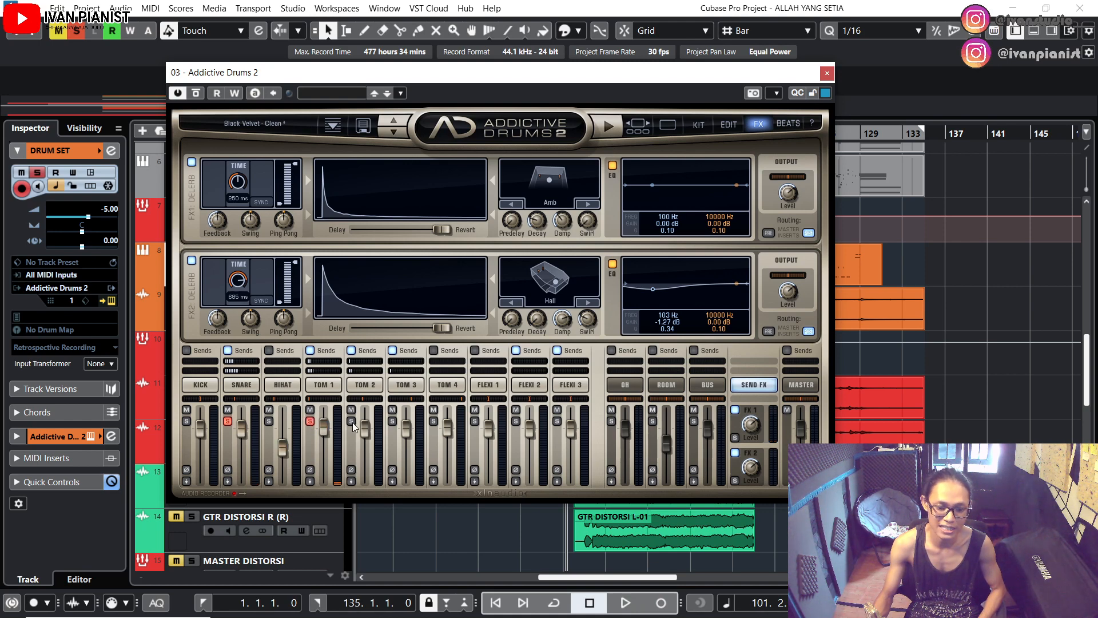
left_click(351, 421)
key("space")
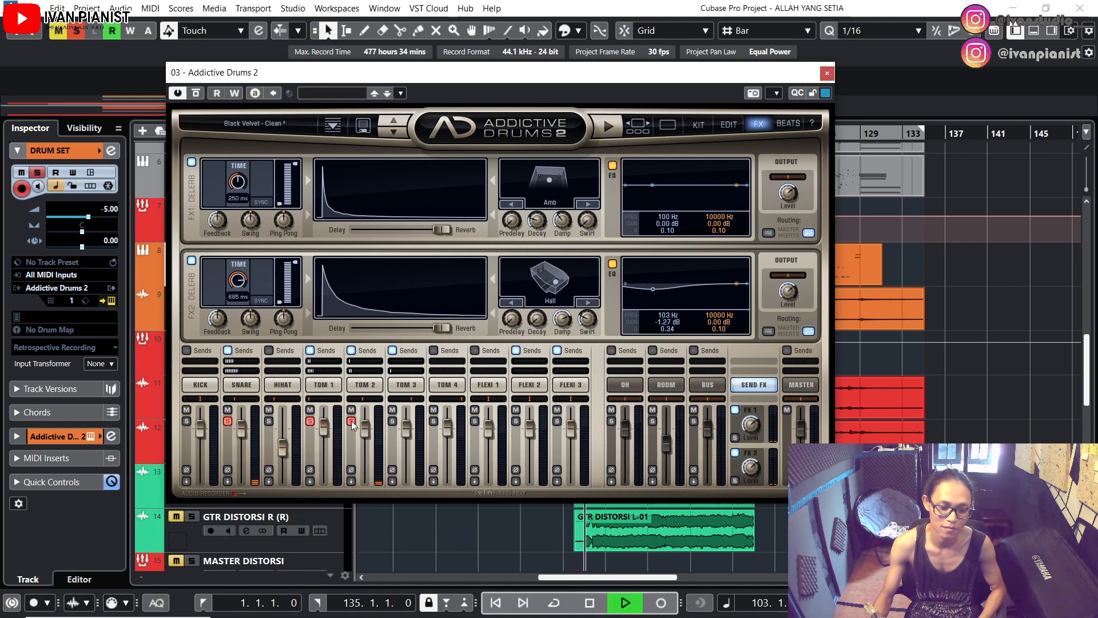
key("space")
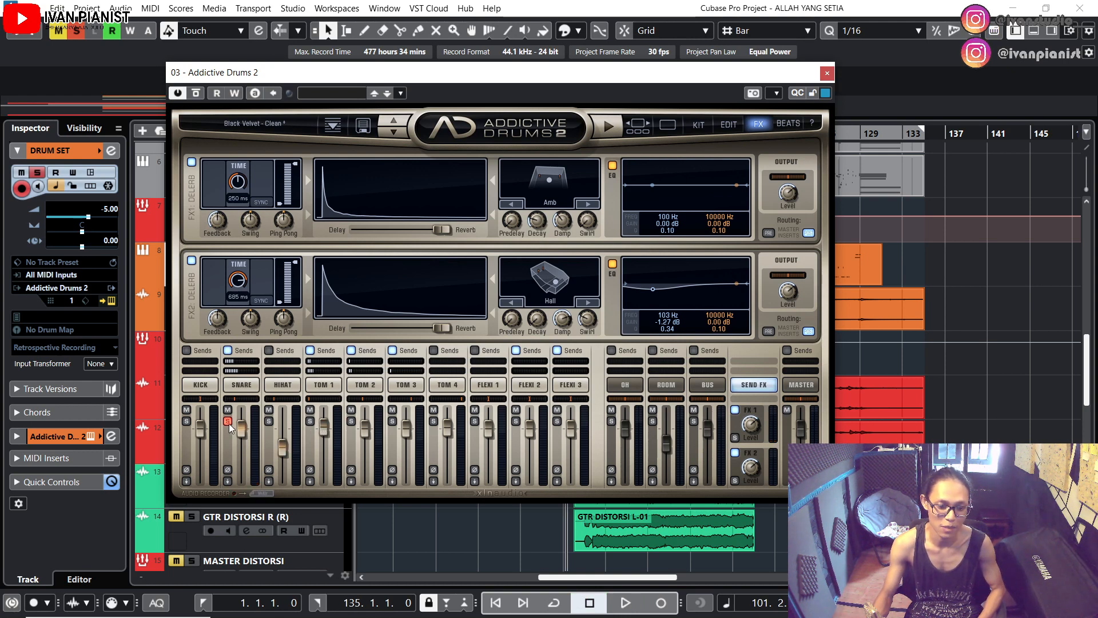
Step: Clear the snare's solo and audition the full drum kit with both send effects active
left_click(228, 421)
key("space")
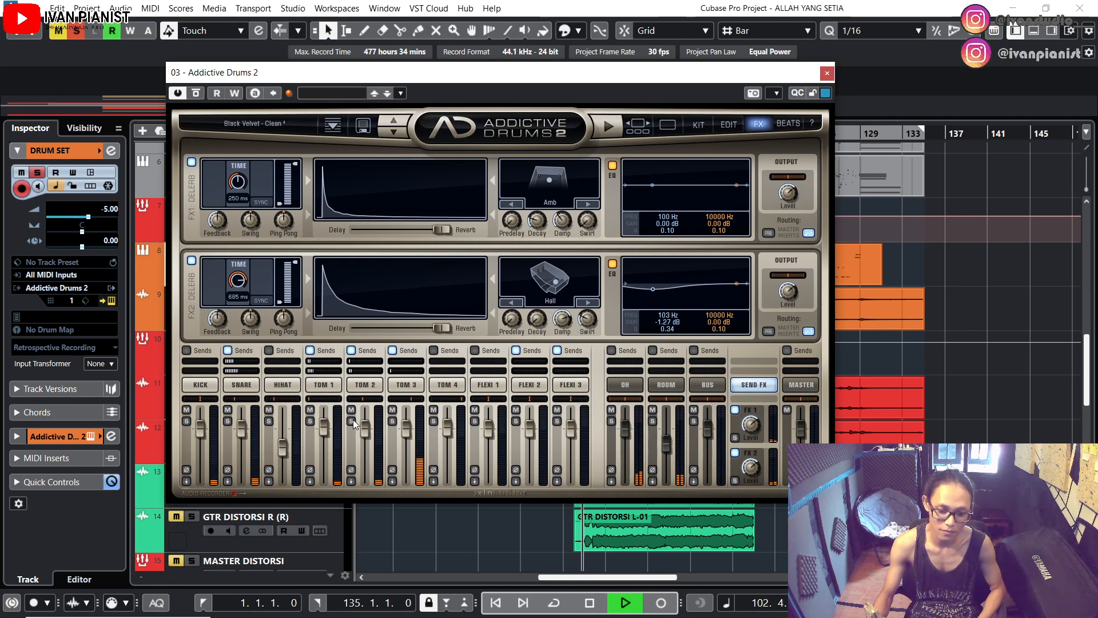
key("space")
Step: Compare the full kit during playback with the FX 1 and FX 2 reverbs disabled and re-enabled
left_click(734, 410)
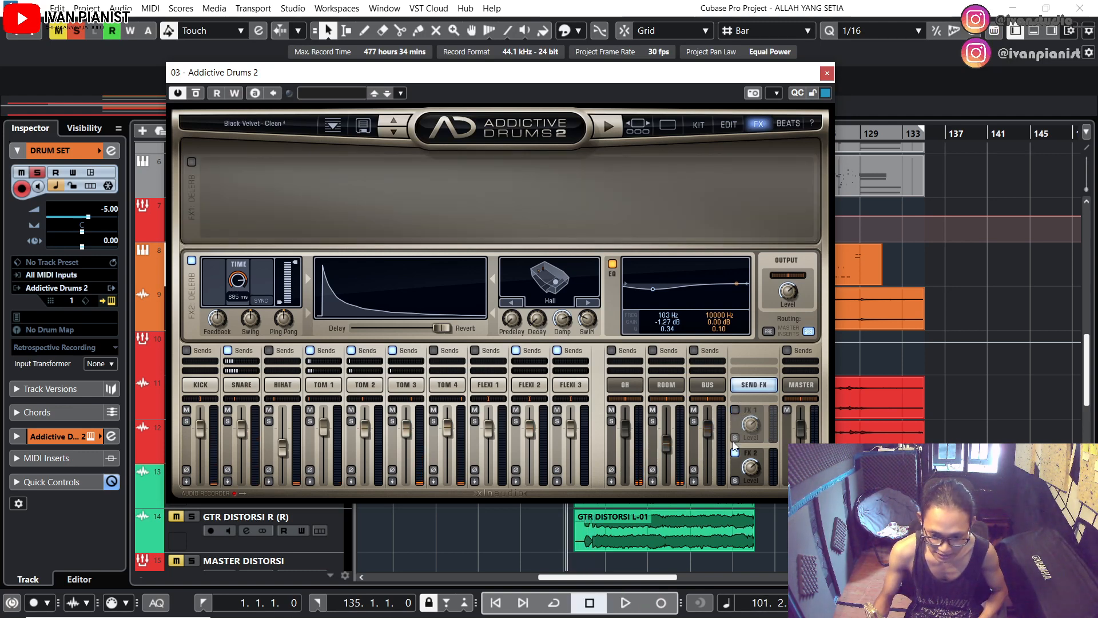
left_click(735, 452)
key("space")
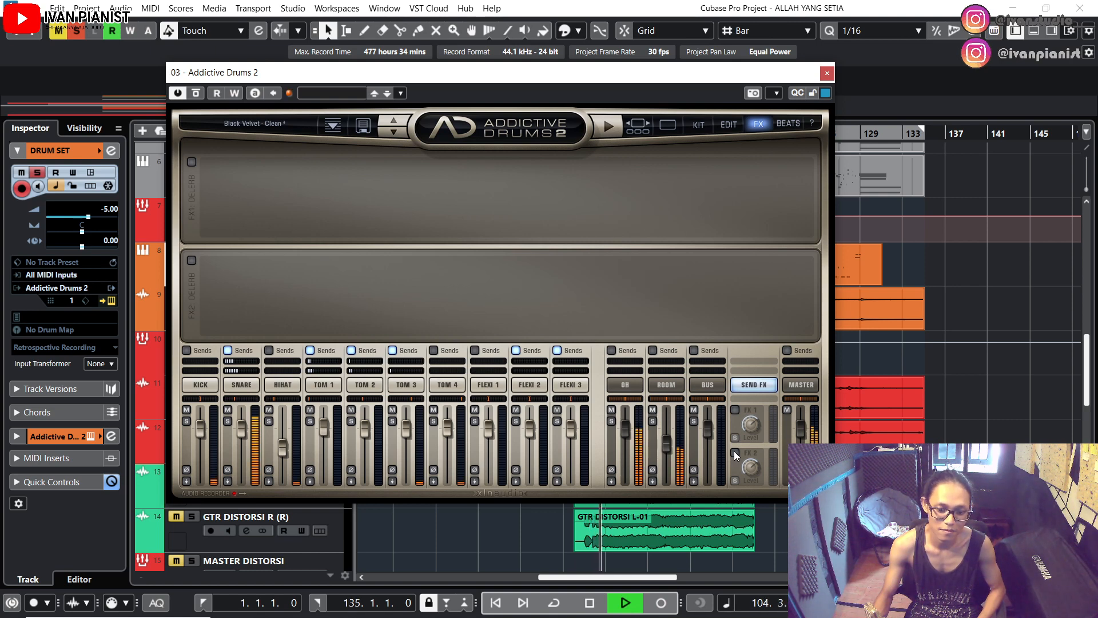
key("space")
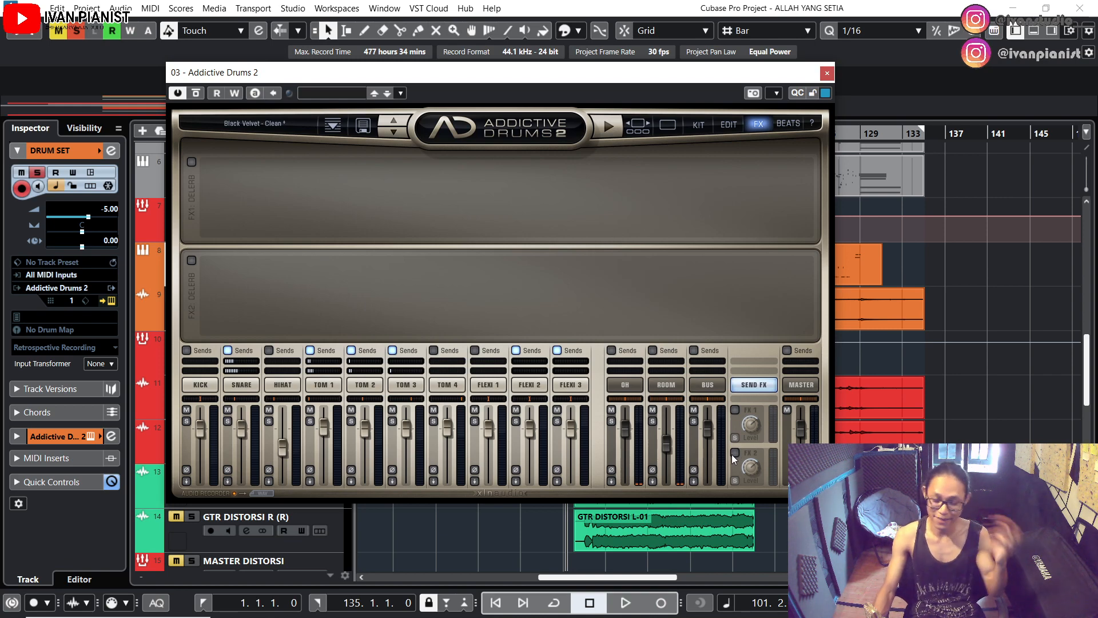
left_click(735, 453)
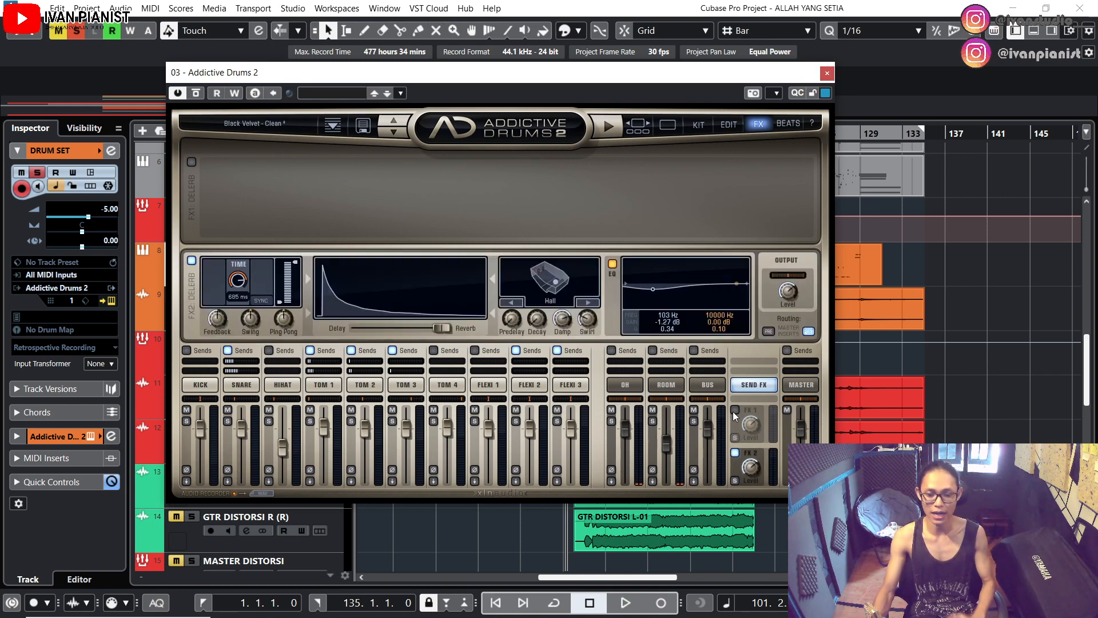
left_click(735, 409)
key("space")
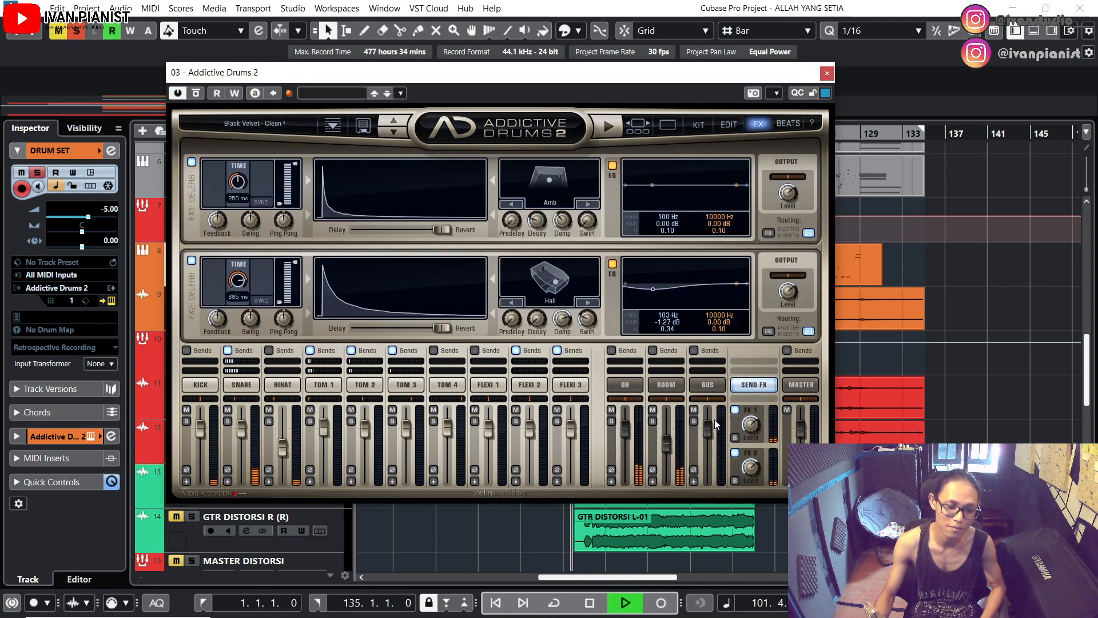
key("space")
Step: Lower the snare's FX 1 send, set its FX 2 send to 21%, and audition the full kit
mouse_move(250, 374)
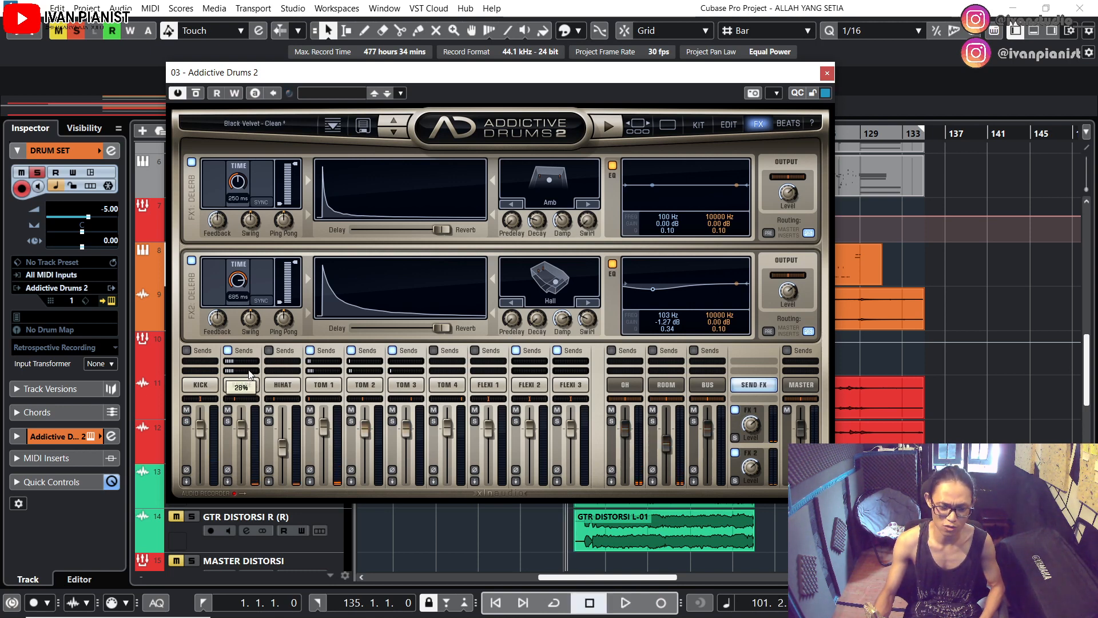
scroll(245, 367, "down", 3)
key("space")
scroll(244, 374, "up", 2)
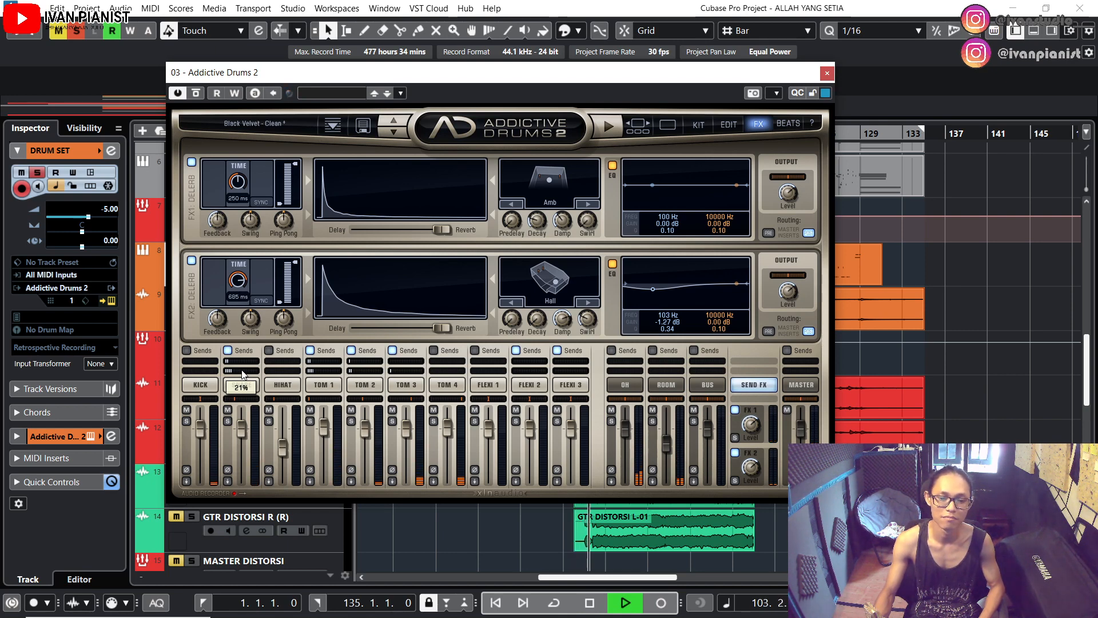
key("space")
Step: Bypass both Delerb units, audition the dry kit, and re-enable FX 2 and FX 1
left_click(192, 261)
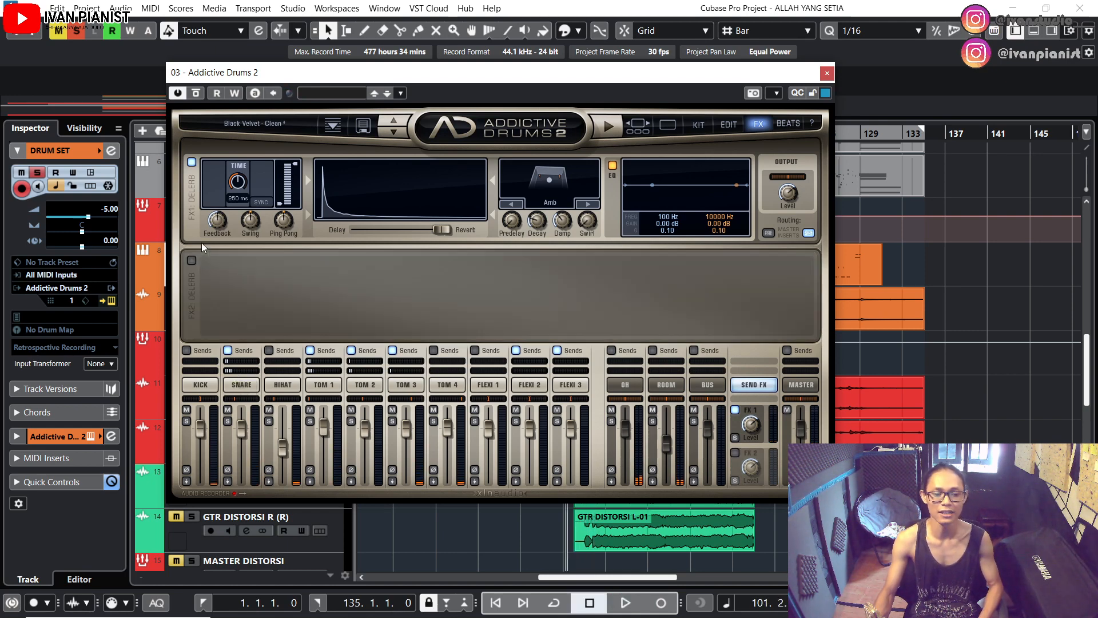
left_click(192, 163)
key("space")
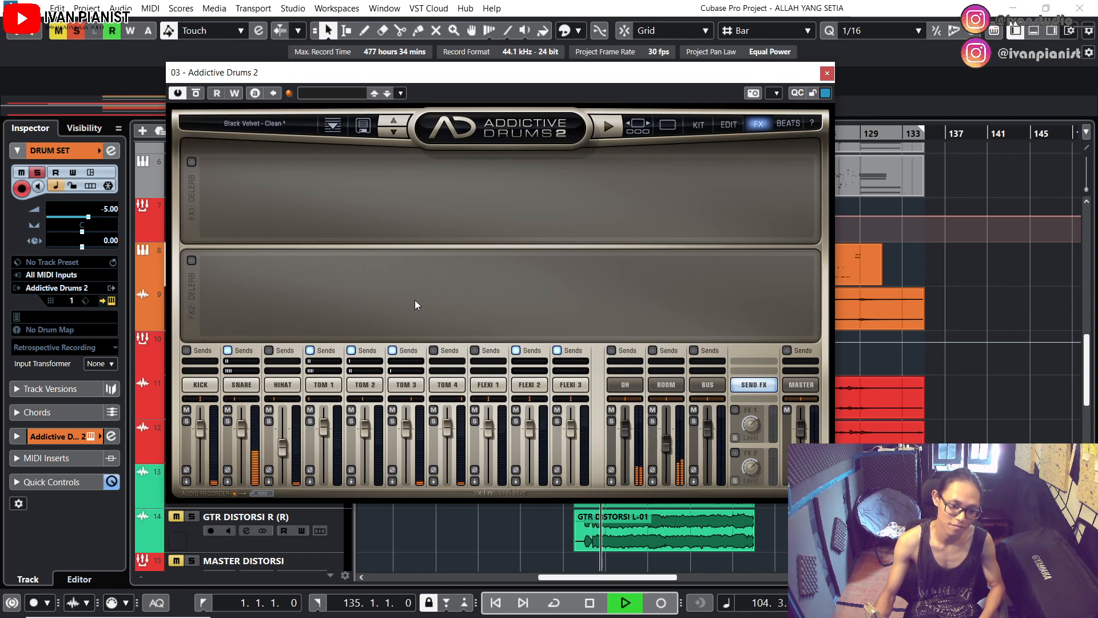
key("space")
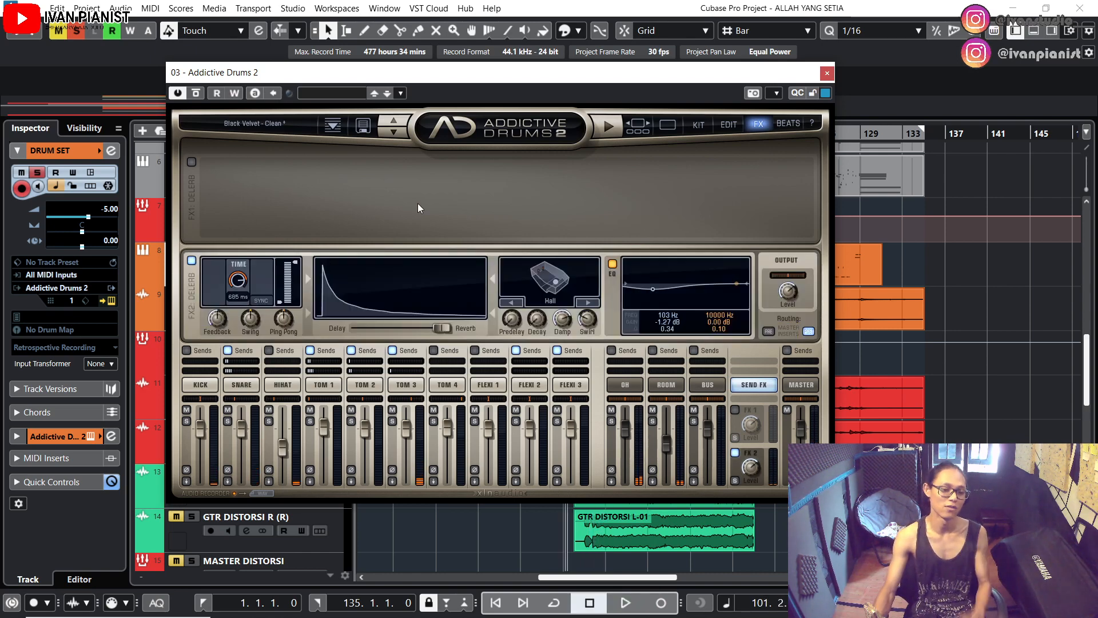
Step: Audition the full kit with both reverbs on and open the snare's edit settings
key("space")
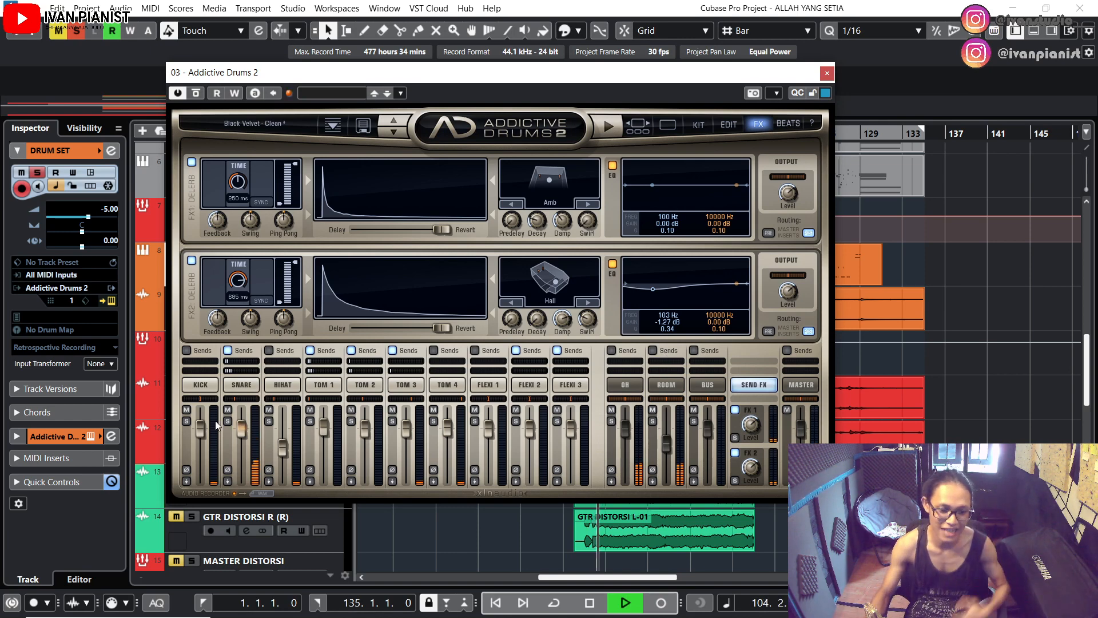
left_click(238, 390)
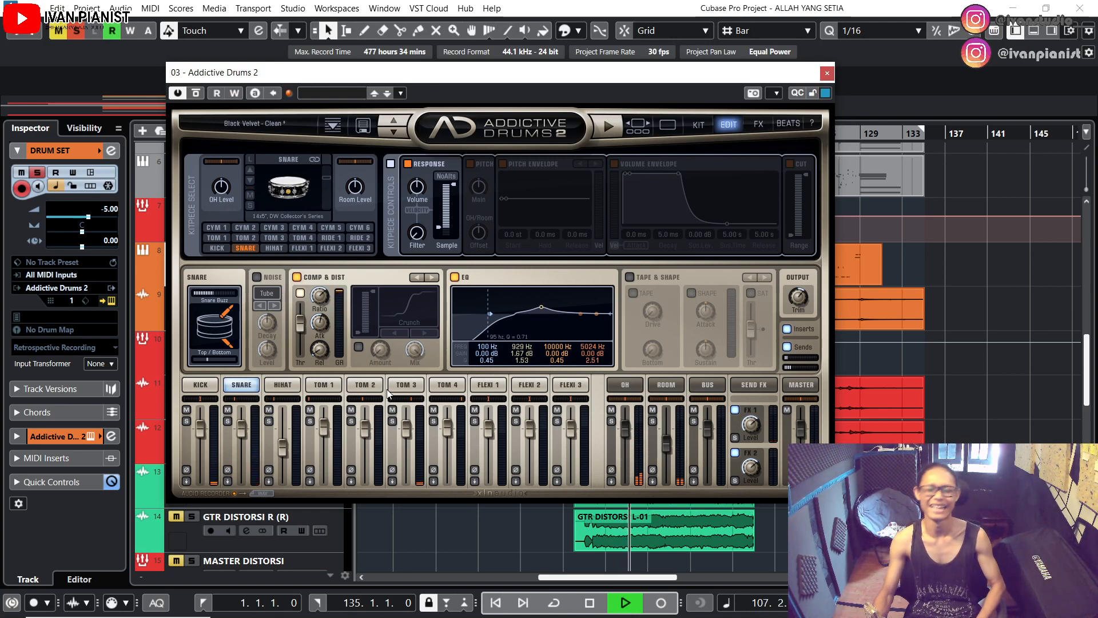
key("space")
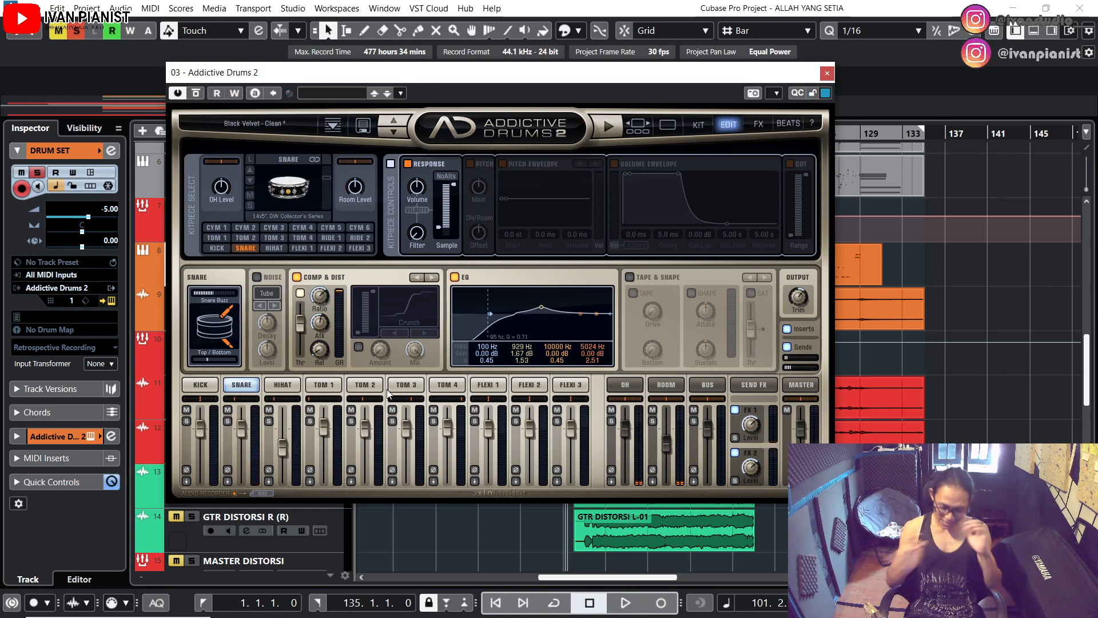